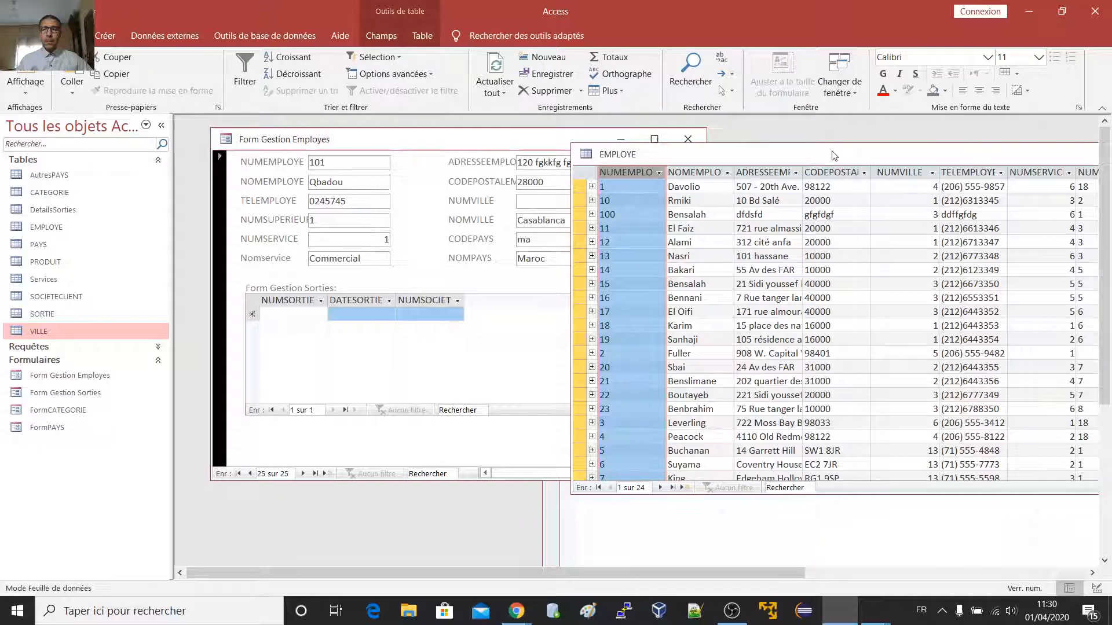
Close and reopen the EMPLOYE table to check the record of the employee shown in the form, then close it.
left_click_drag(840, 154, 610, 176)
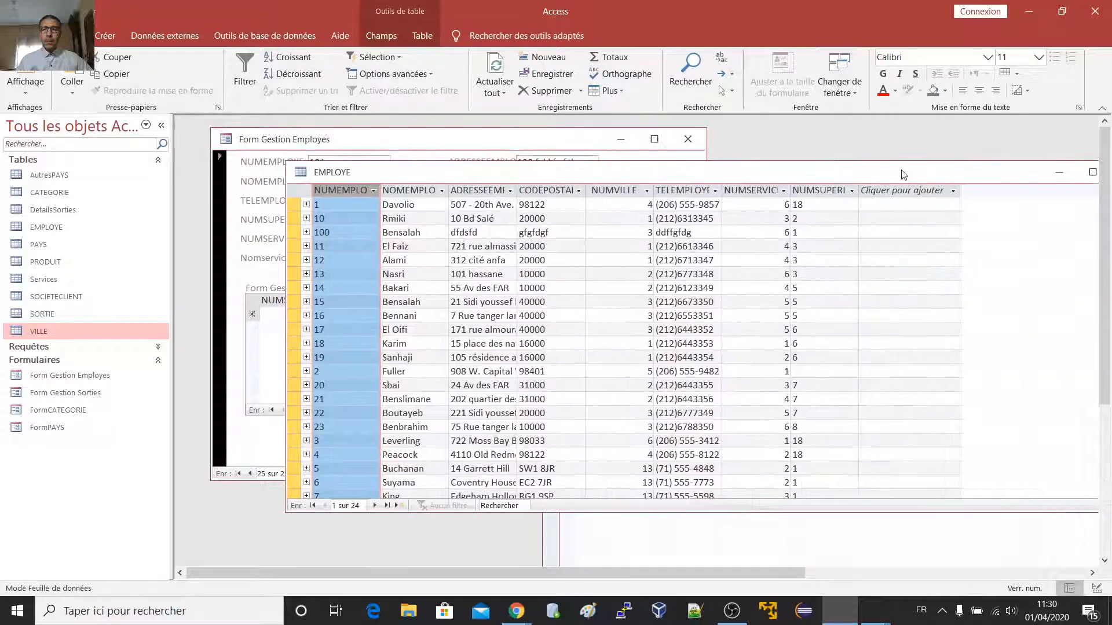
left_click_drag(991, 184, 951, 181)
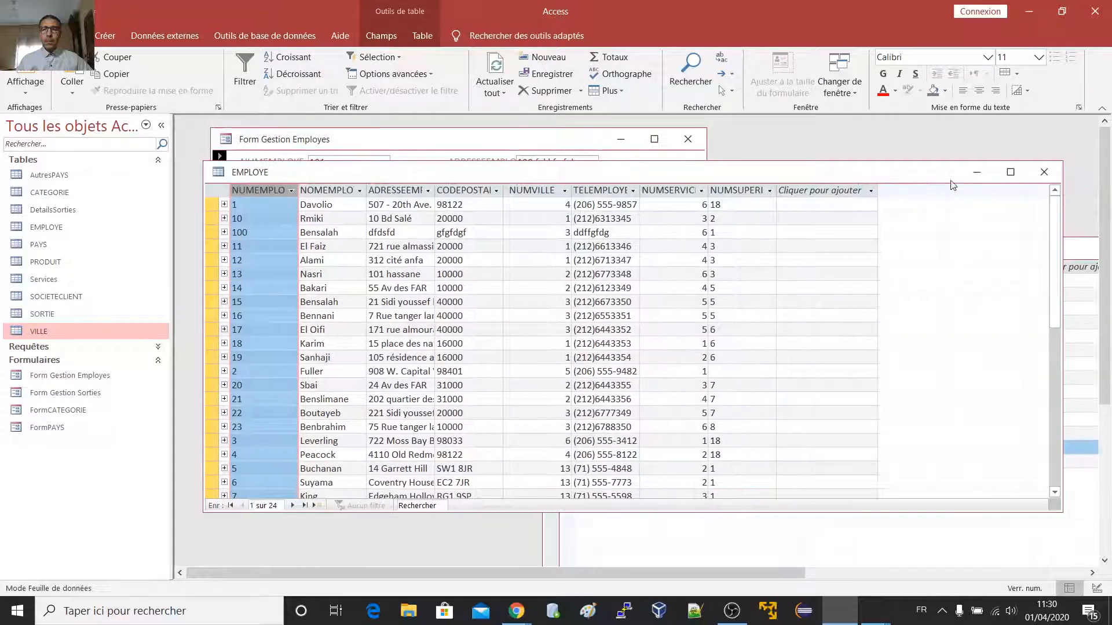
left_click(1045, 169)
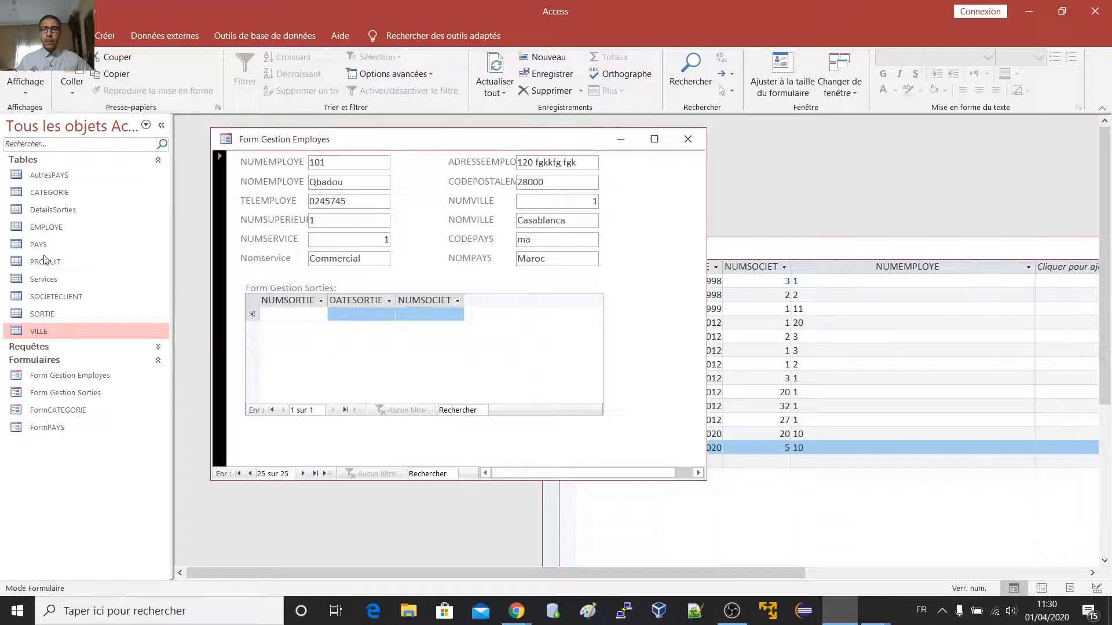
double_click(33, 232)
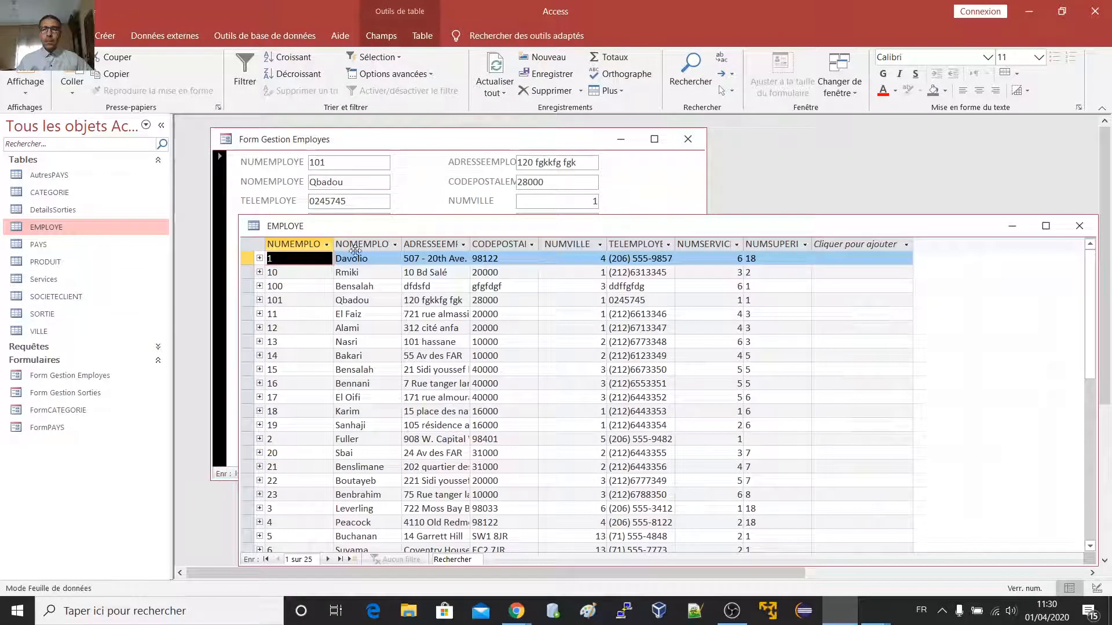
left_click(252, 300)
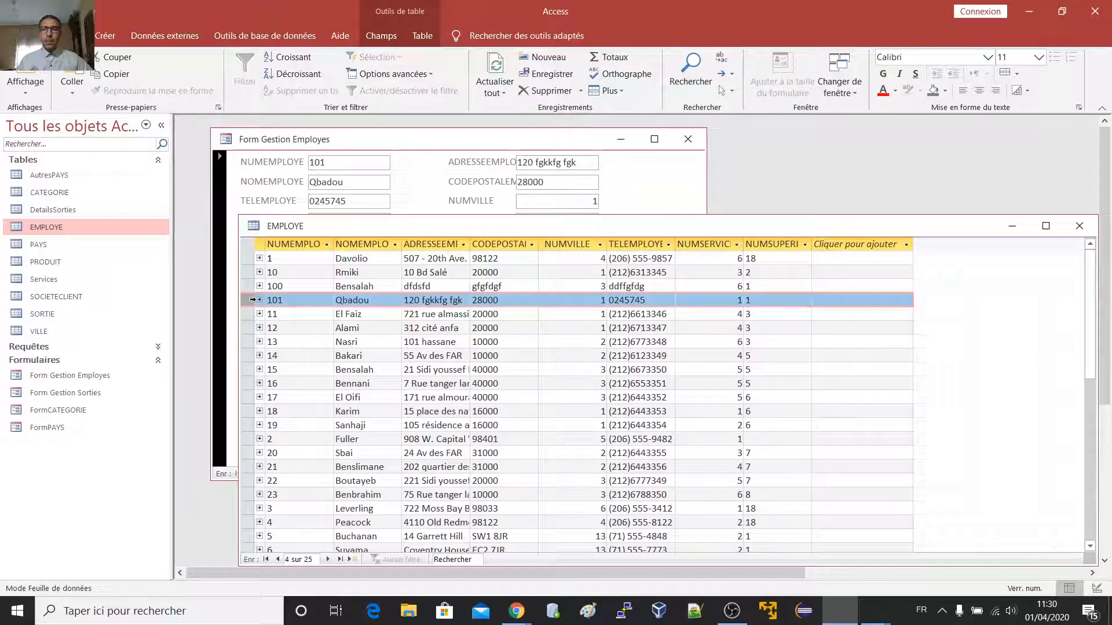
left_click(1078, 226)
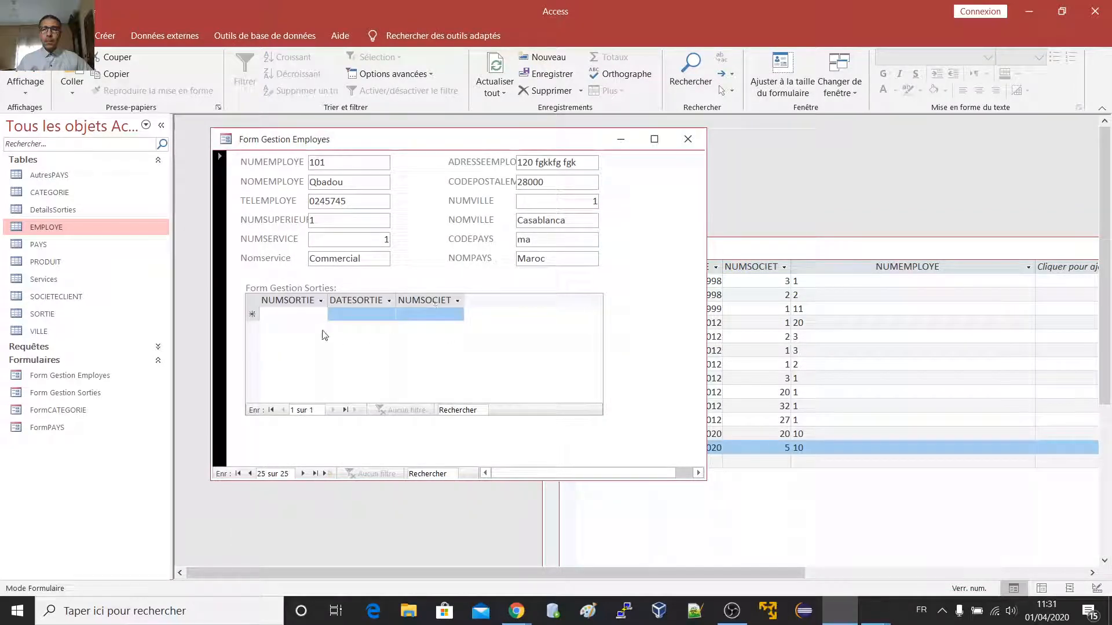
In the sorties subform of the current employee, add and save a sortie with NUMSORTIE 555, DATESORTIE 01/04/2020 and NUMSOCIET 10.
left_click(325, 159)
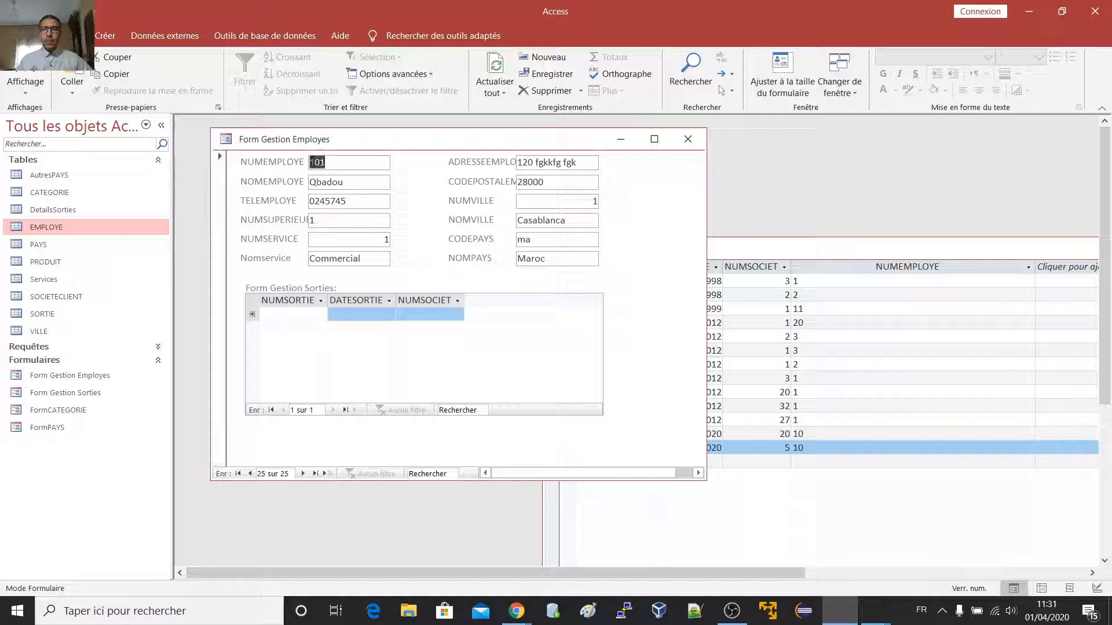
left_click(284, 313)
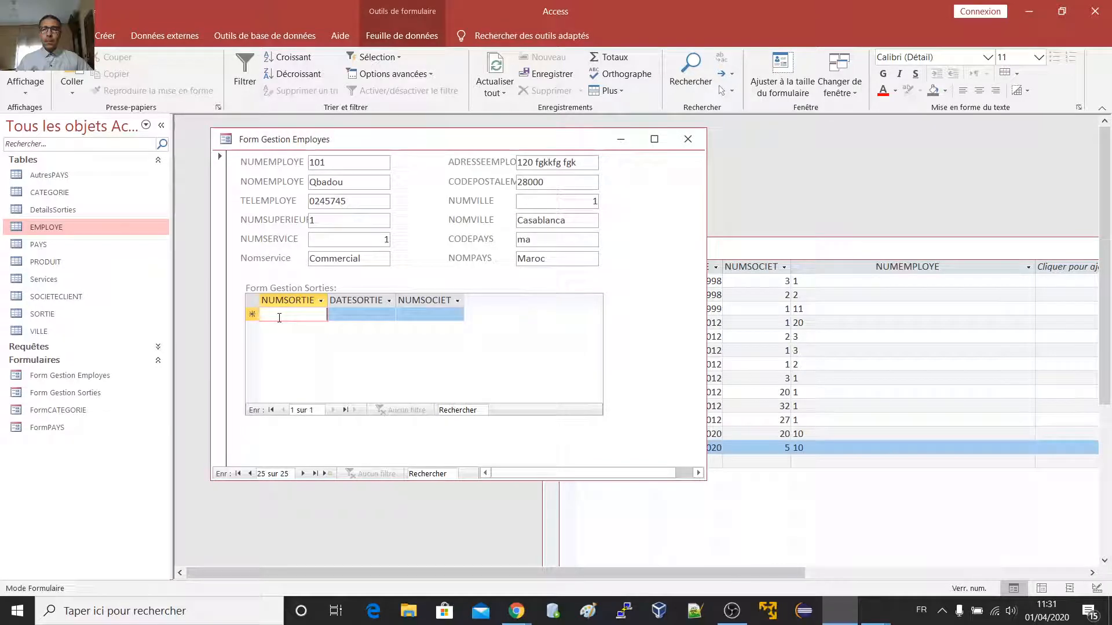
type("5")
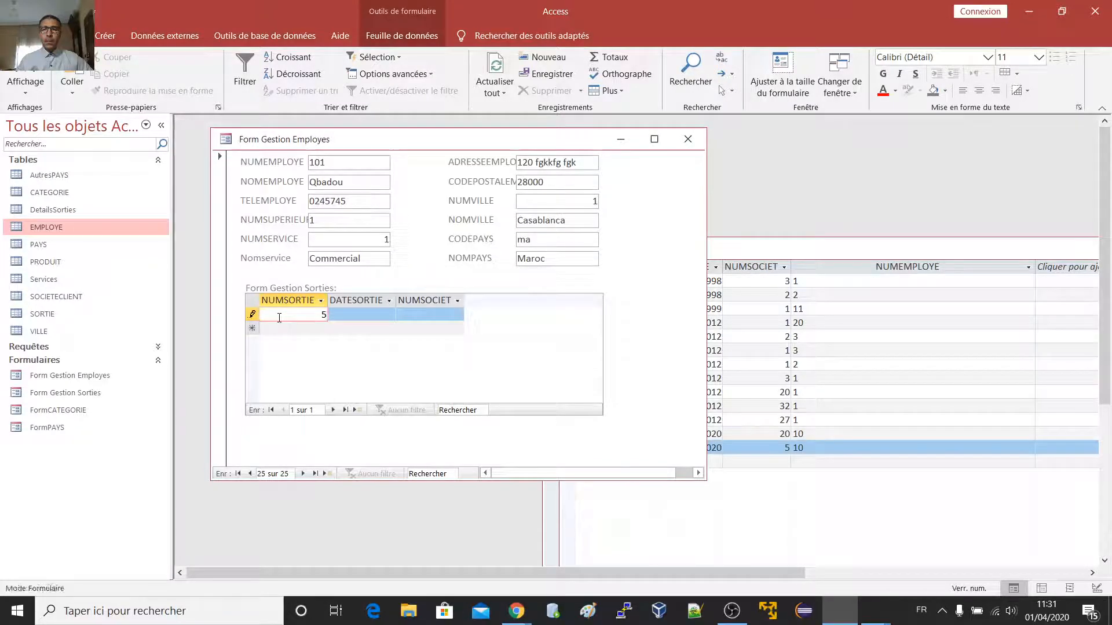
type("55")
left_click(363, 311)
left_click(402, 316)
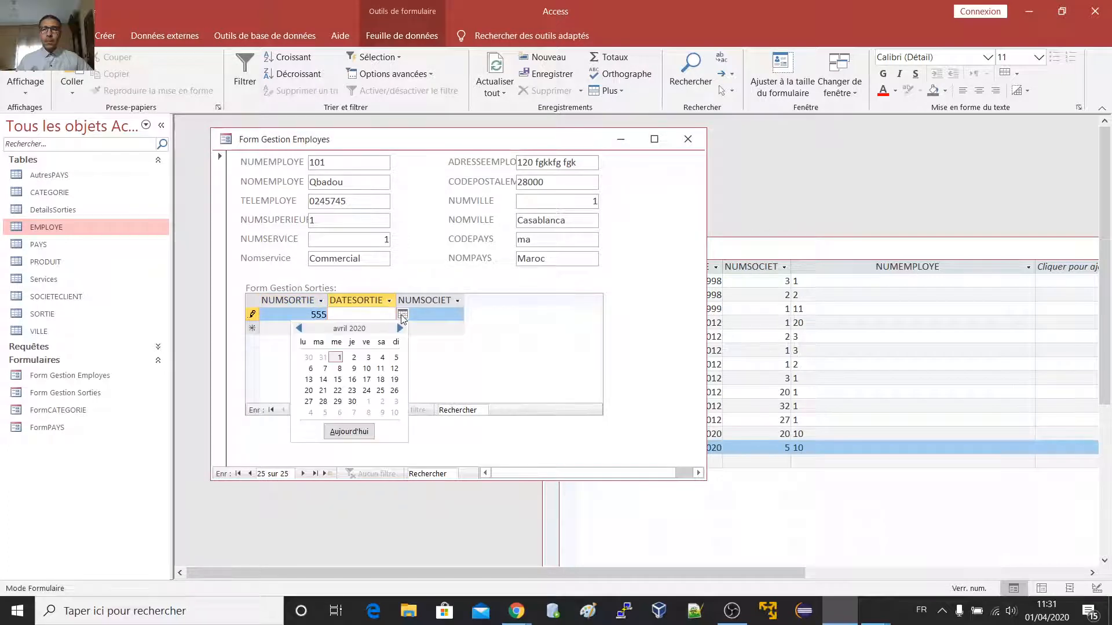
left_click(340, 357)
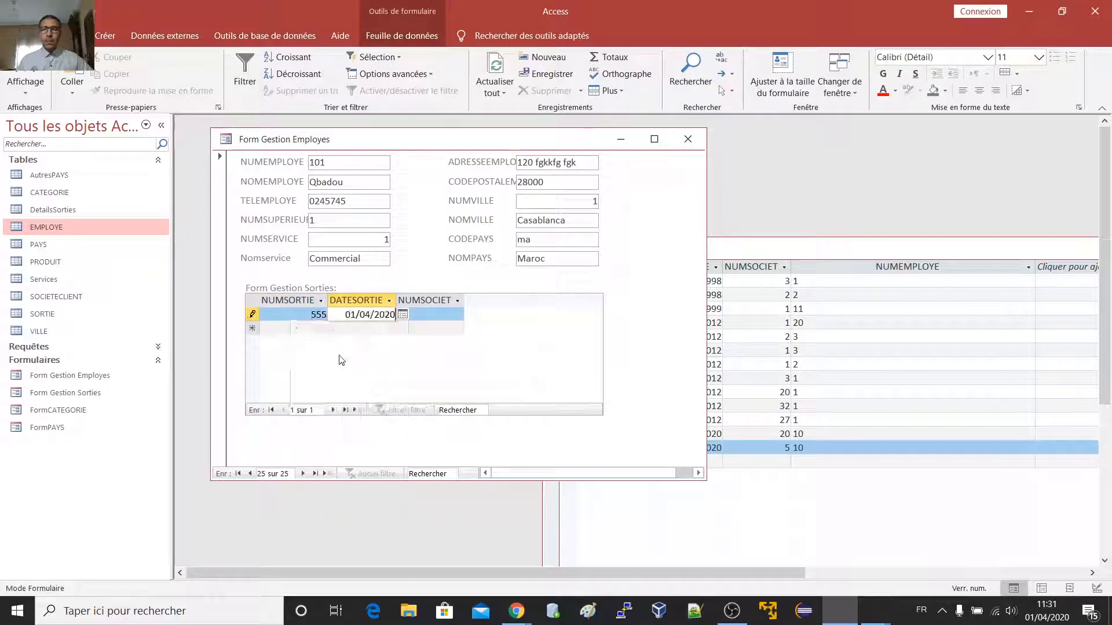
left_click(424, 316)
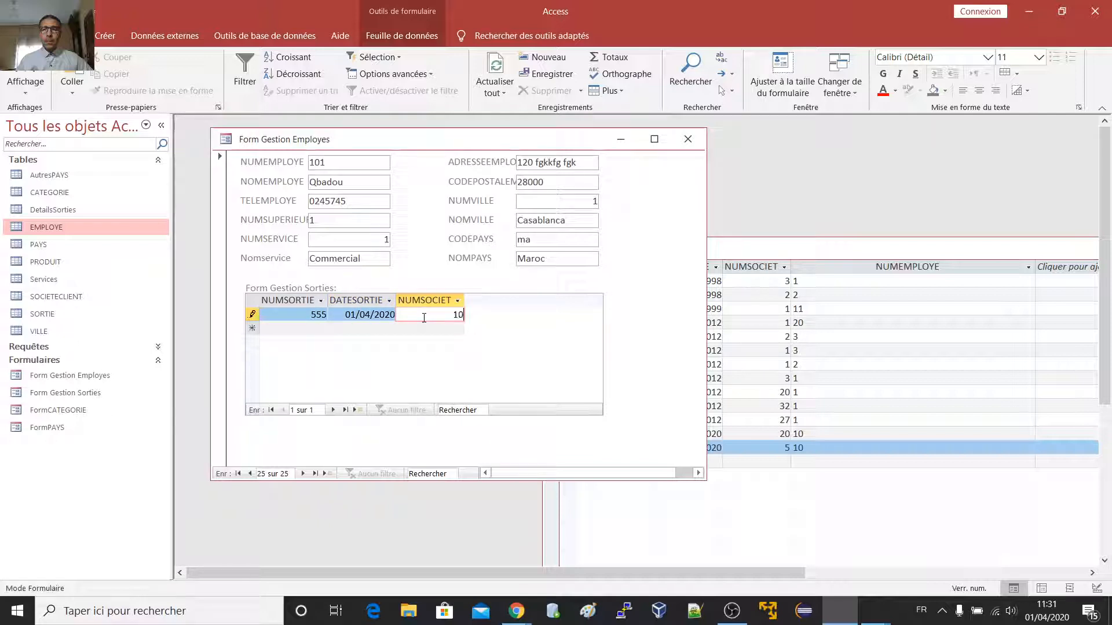
type("10")
left_click(306, 316)
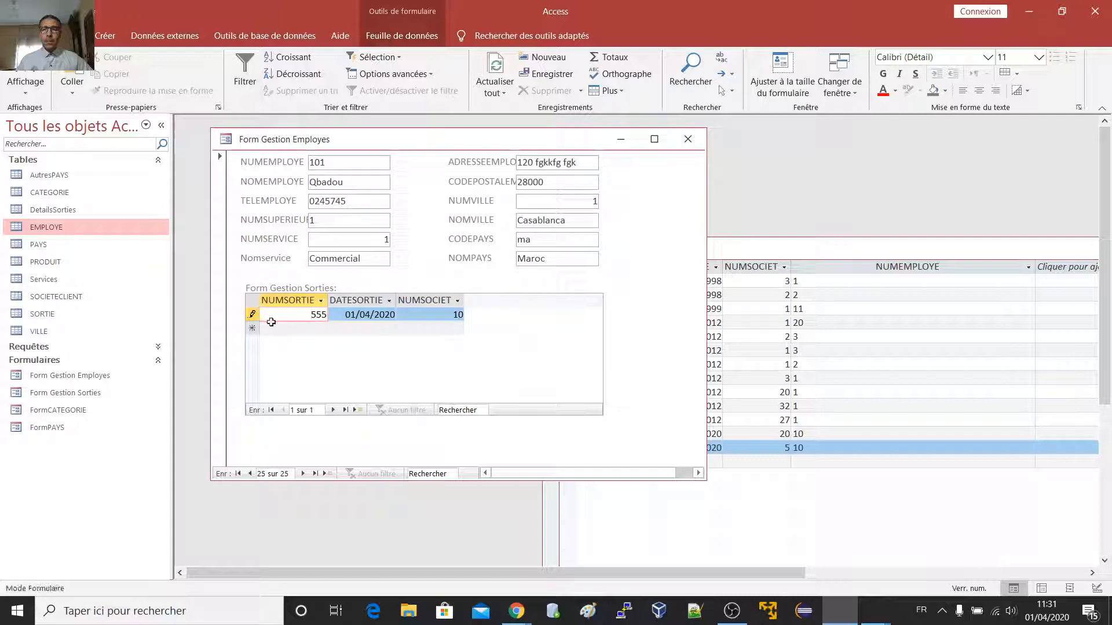
left_click(253, 315)
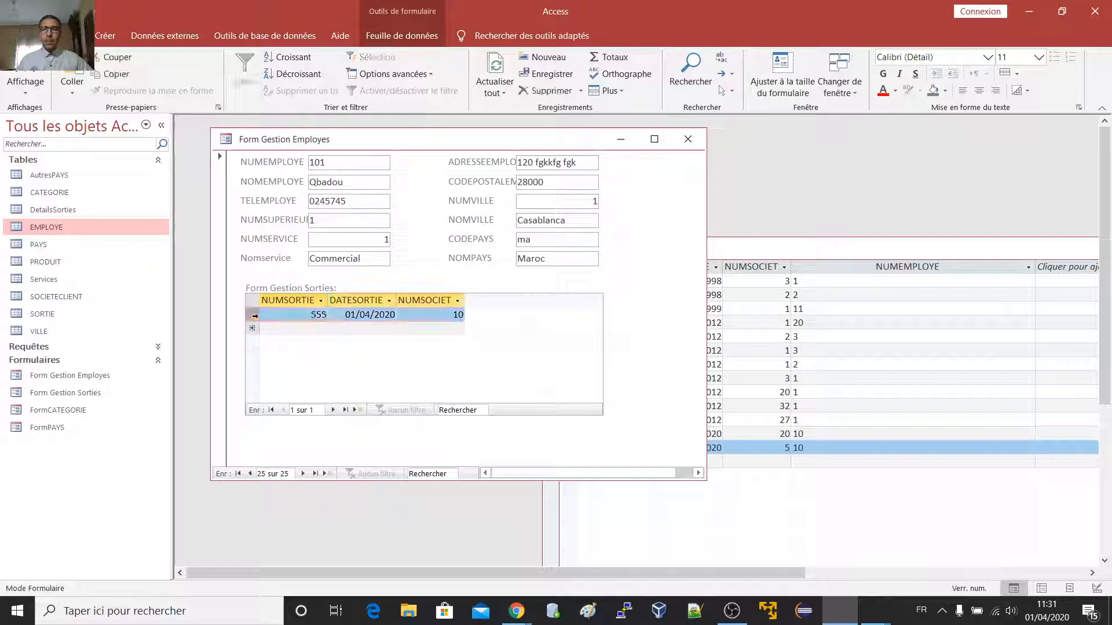
Close and reopen the SORTIE table, check the NUMEMPLOYE of sortie 555, and return to Form Gestion Employes.
left_click_drag(762, 246, 637, 224)
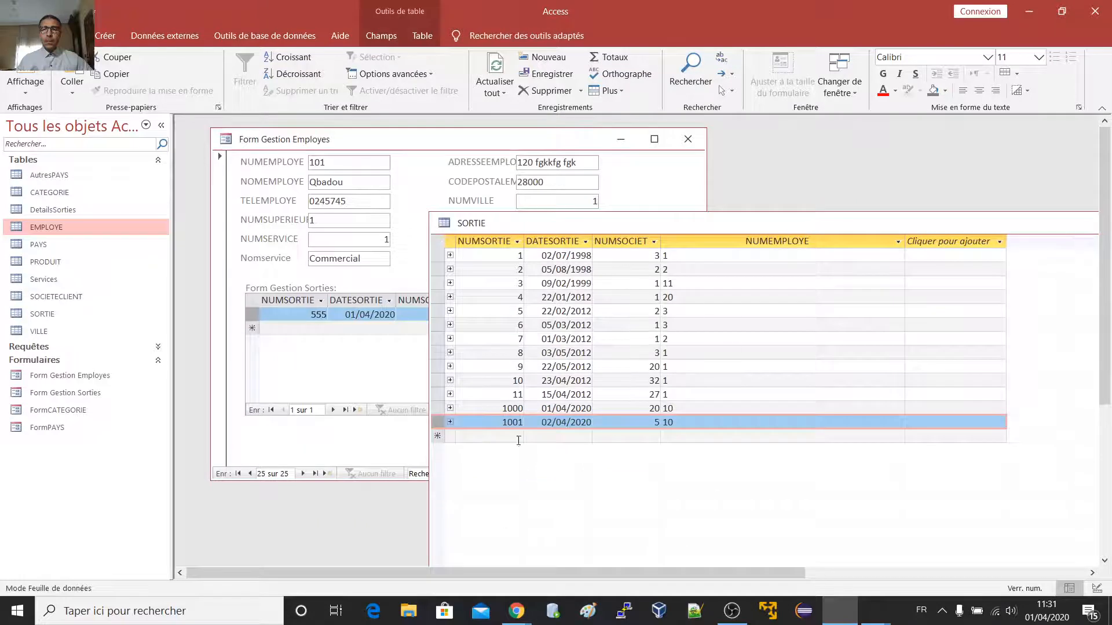
left_click_drag(921, 226, 730, 217)
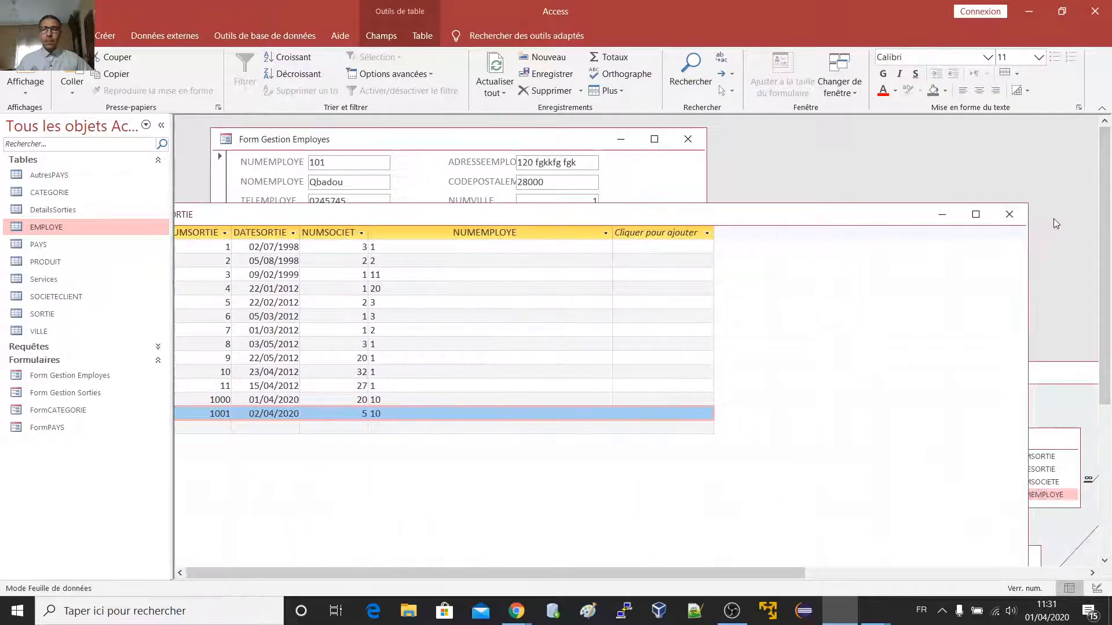
left_click(1019, 216)
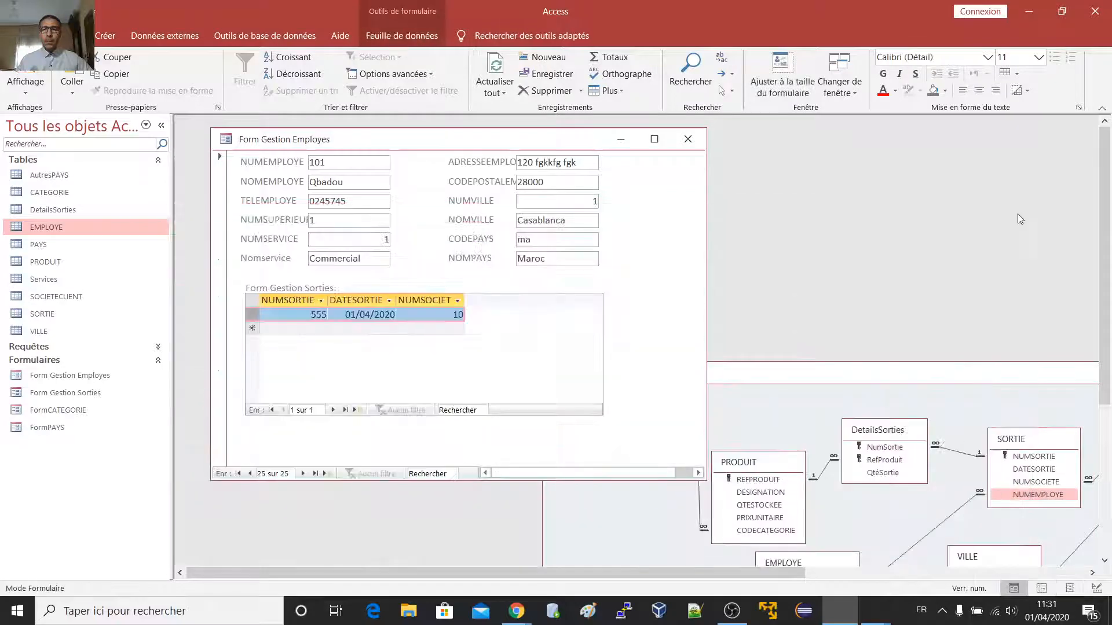
double_click(40, 317)
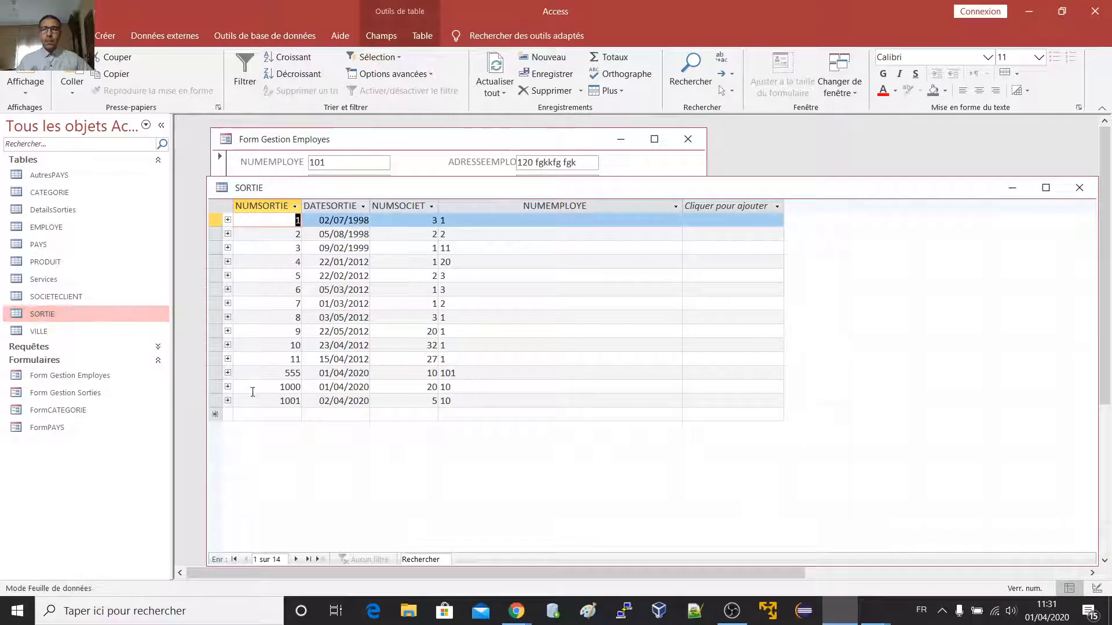
left_click(216, 373)
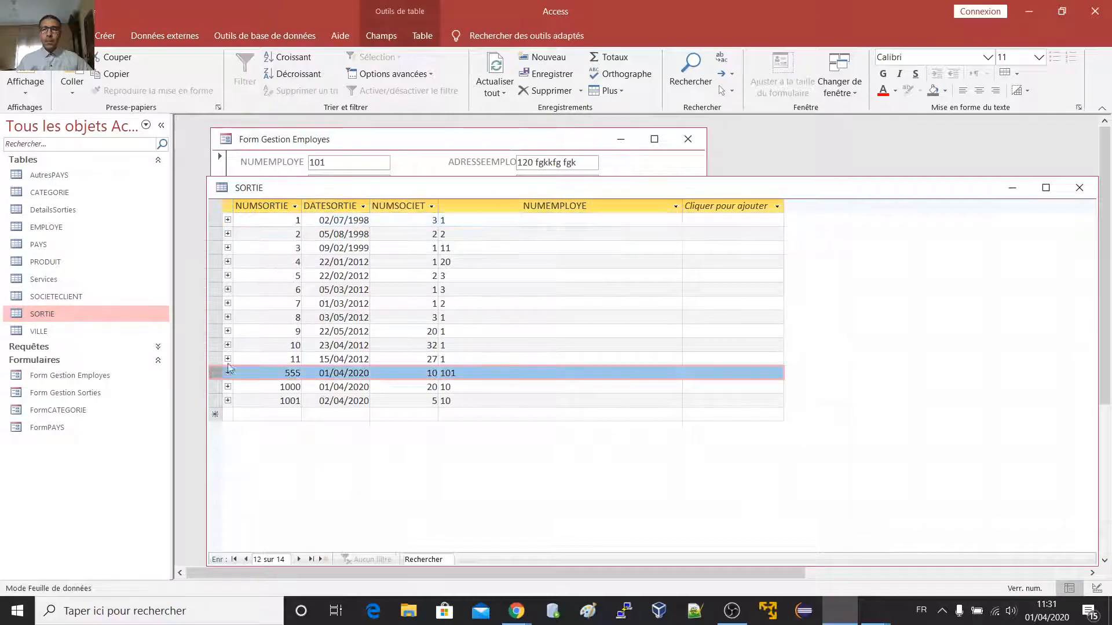
left_click_drag(407, 187, 540, 227)
left_click_drag(610, 243, 612, 245)
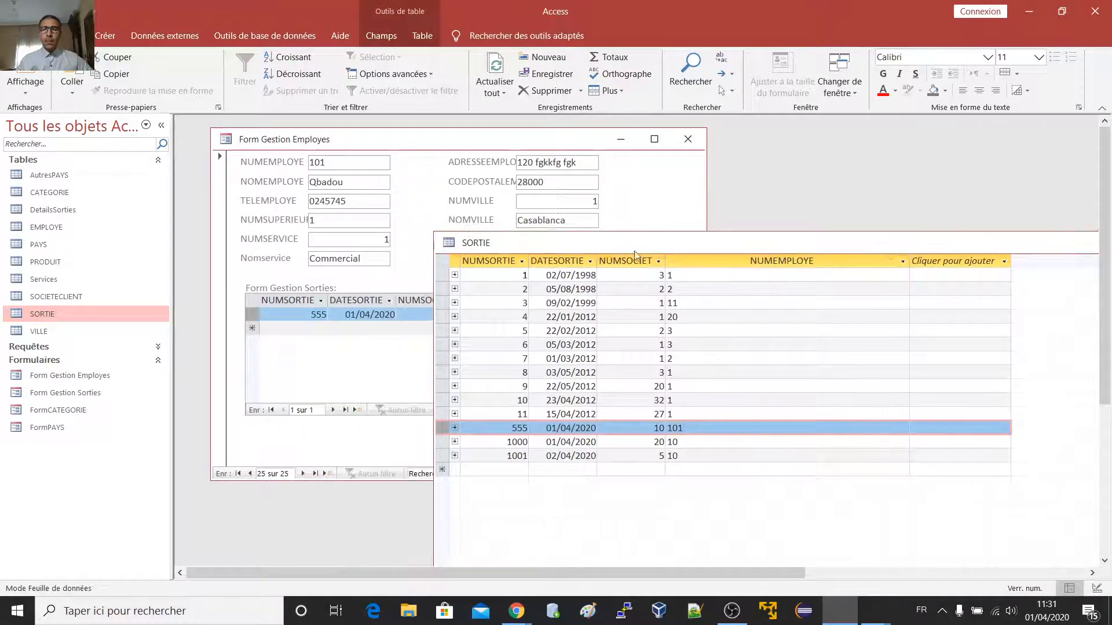
left_click(694, 428)
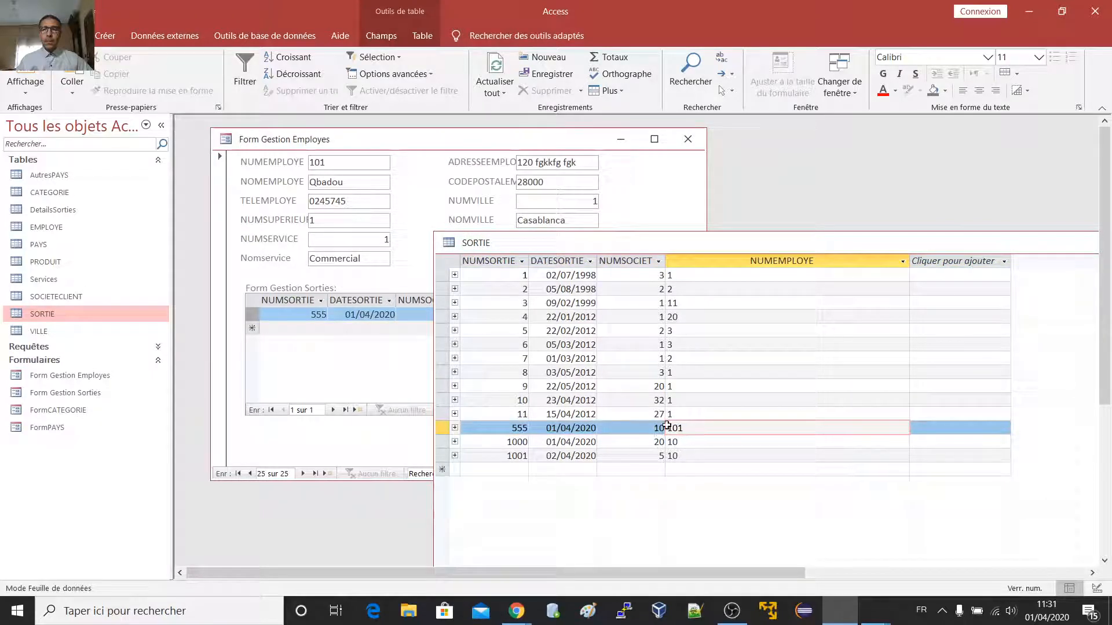
left_click(304, 166)
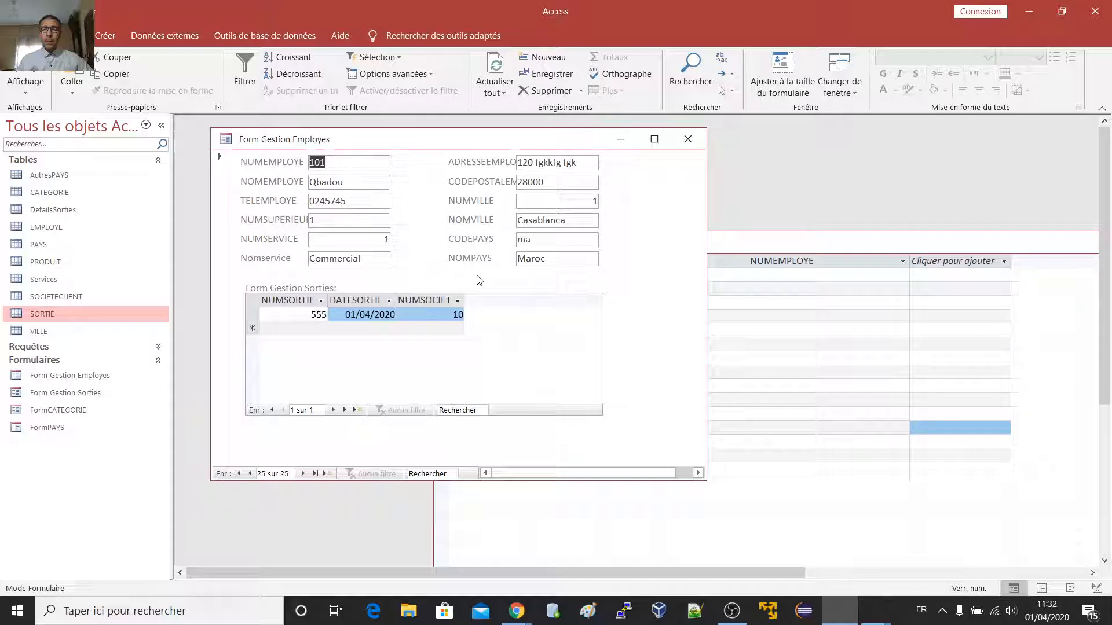
Switch to the Chrome window with the Google Meet call.
key("alt+Tab")
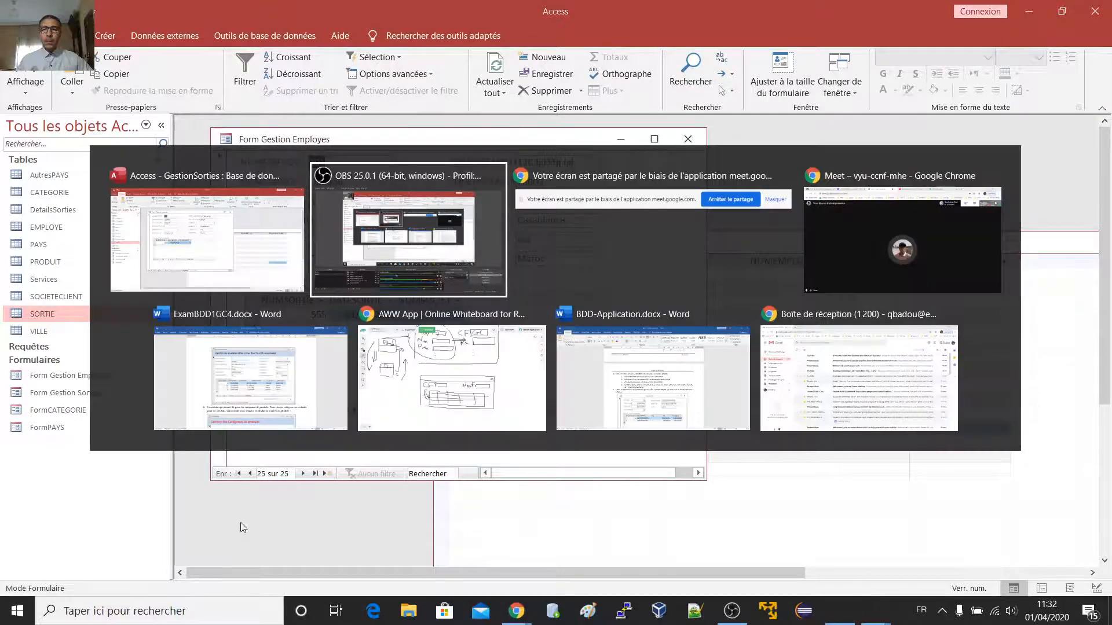
key("alt+Tab")
key("alt+Tab")
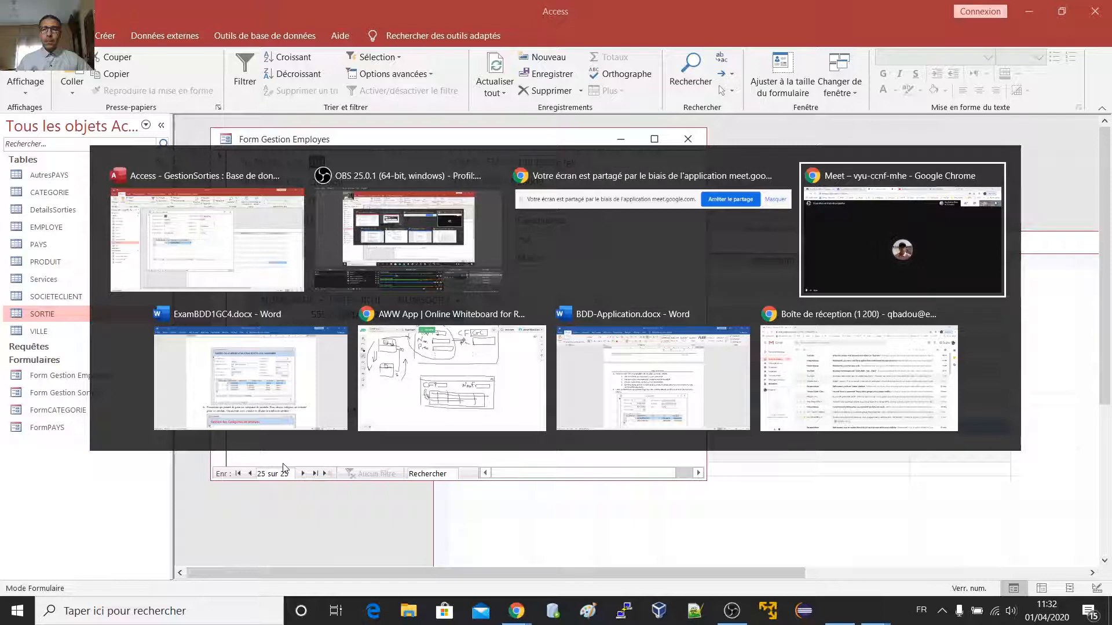
key("alt+Tab")
key("alt+Tab")
key("alt+Tab")
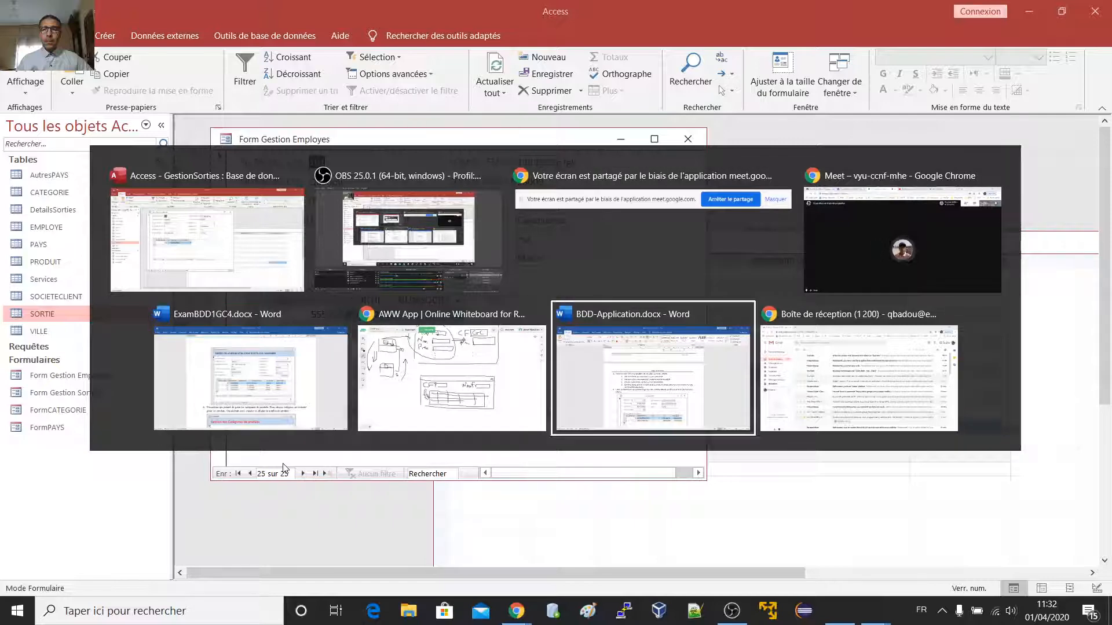
key("alt+Tab")
key("alt+Tab")
key("alt+Tab")
key("alt+Tab")
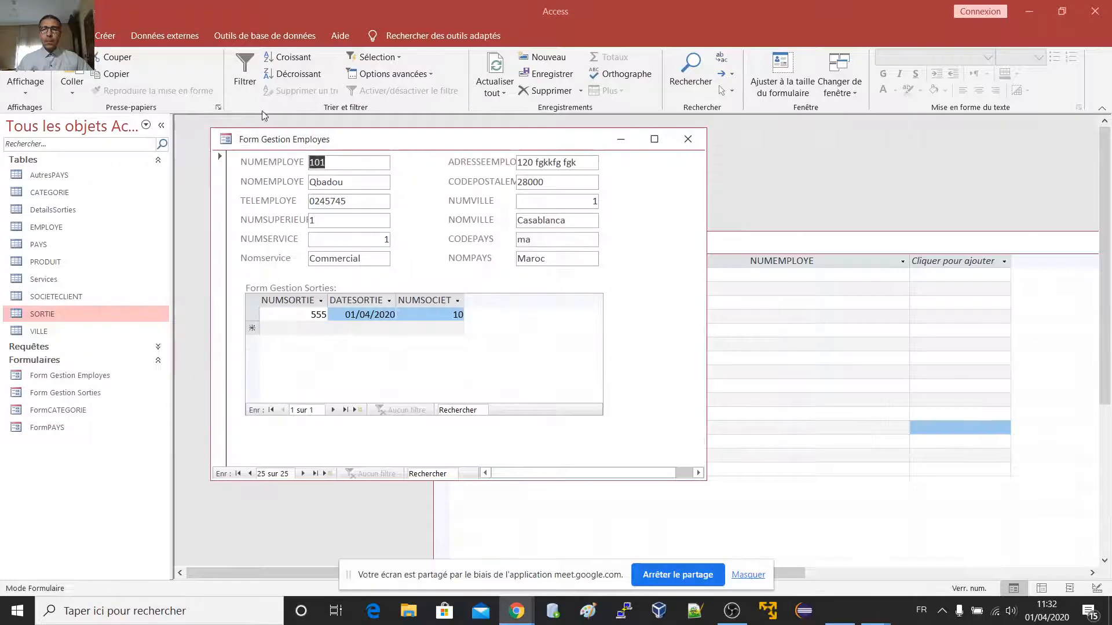
key("alt+Tab")
key("alt+Tab")
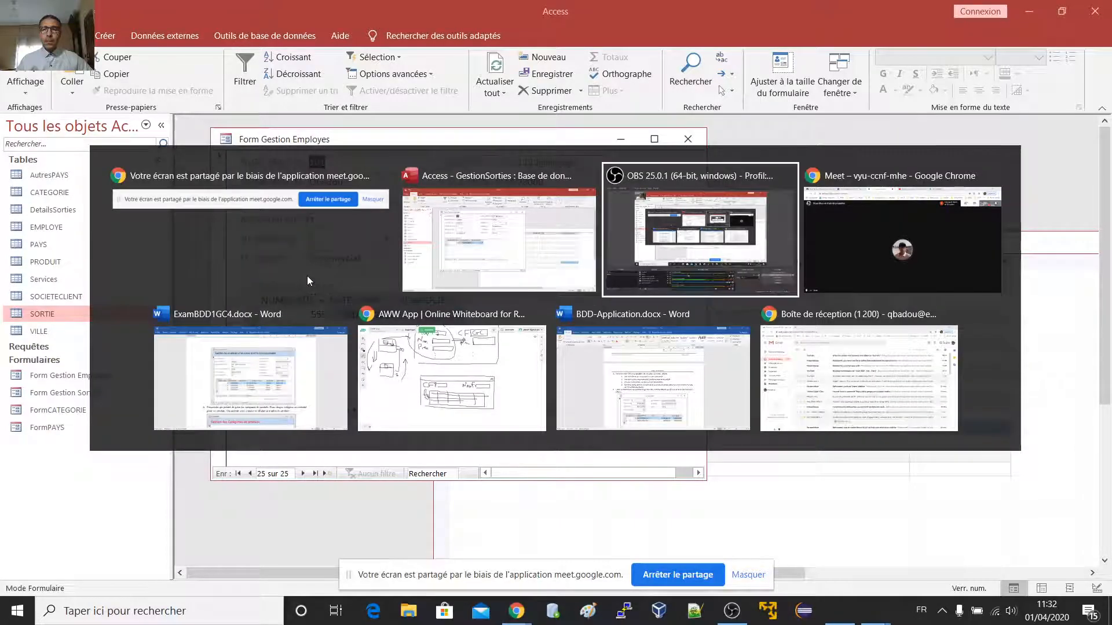
key("alt+Tab")
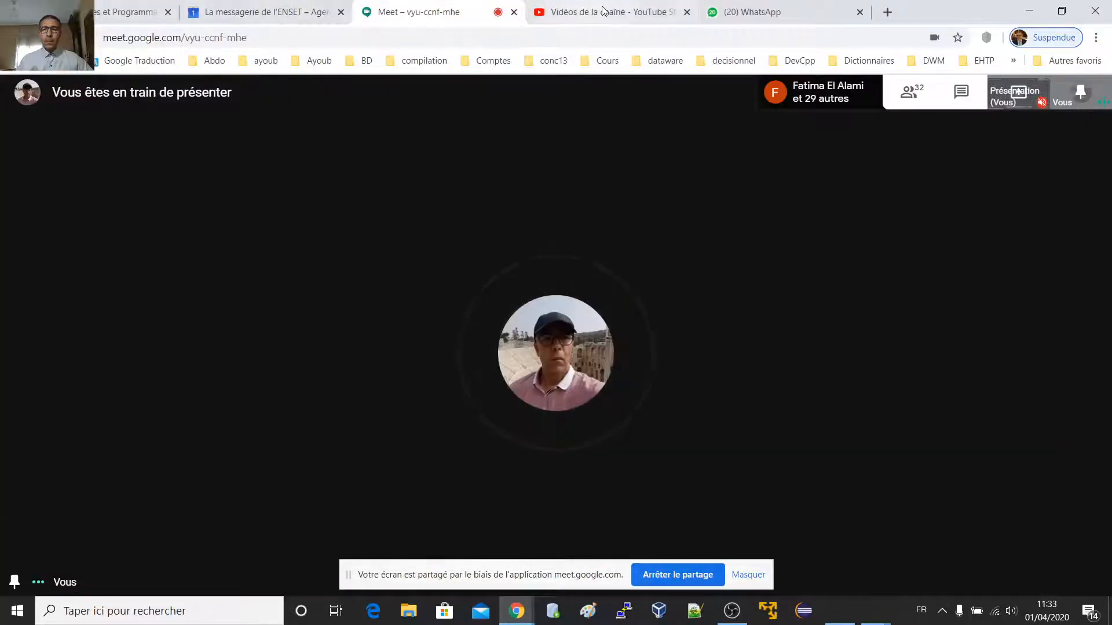
Go to the channel videos in YouTube Studio, start a new video upload and open its file selection.
left_click(602, 10)
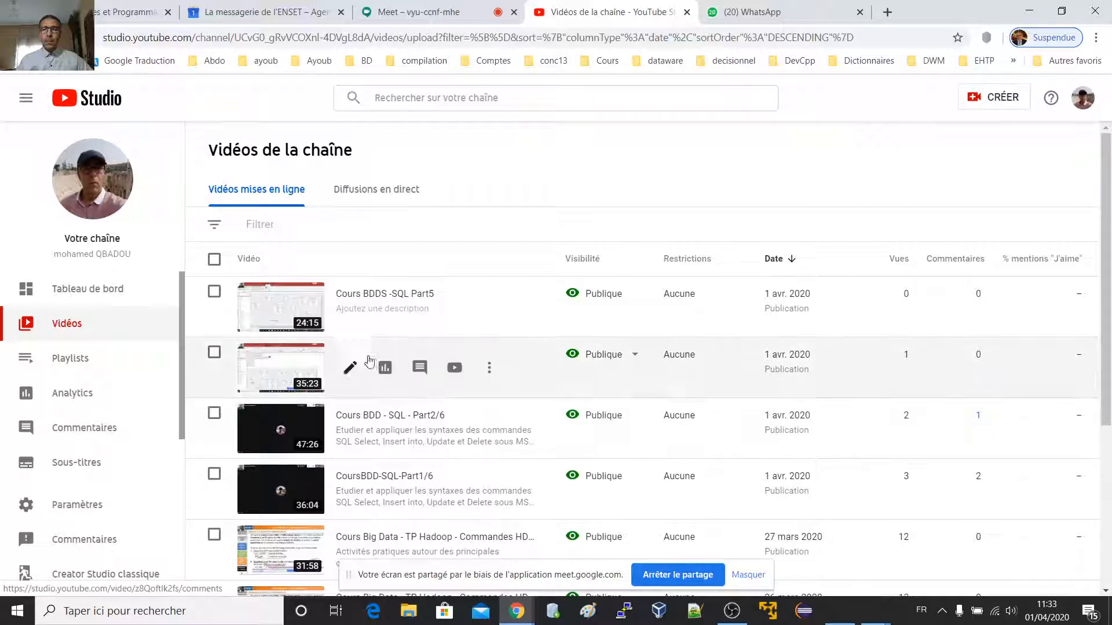
left_click(997, 97)
left_click(921, 128)
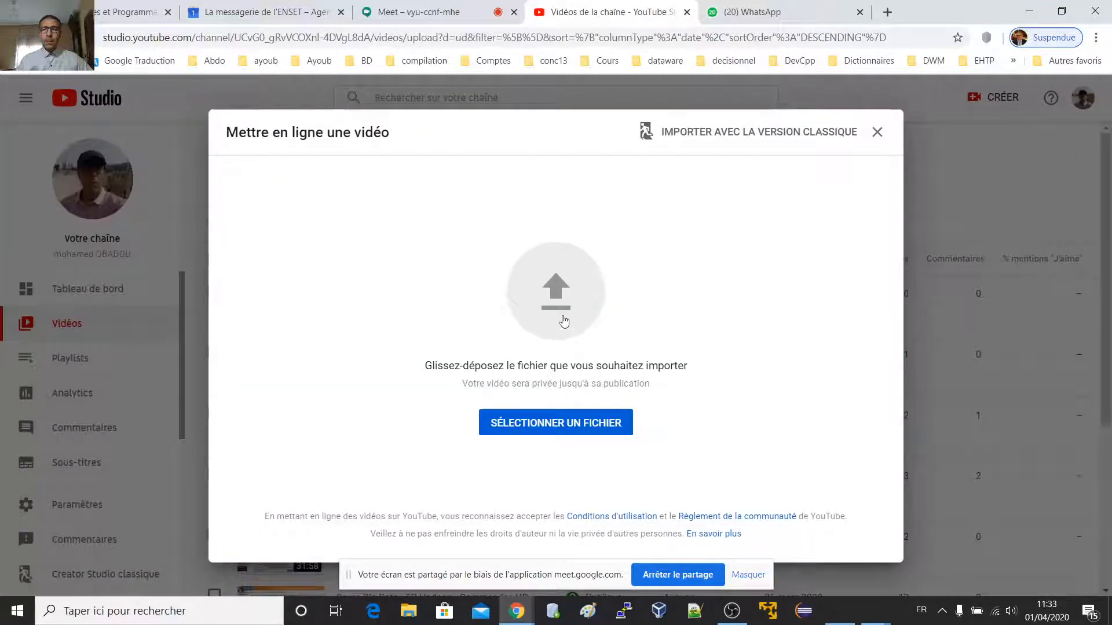
left_click(565, 296)
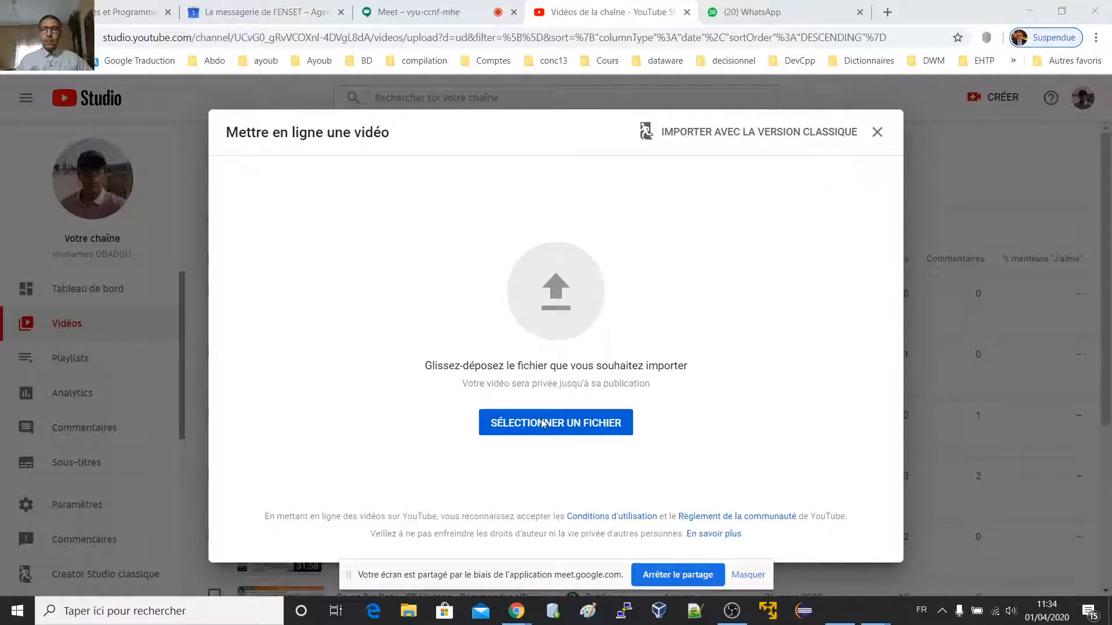
key("alt+Tab")
key("alt+Tab")
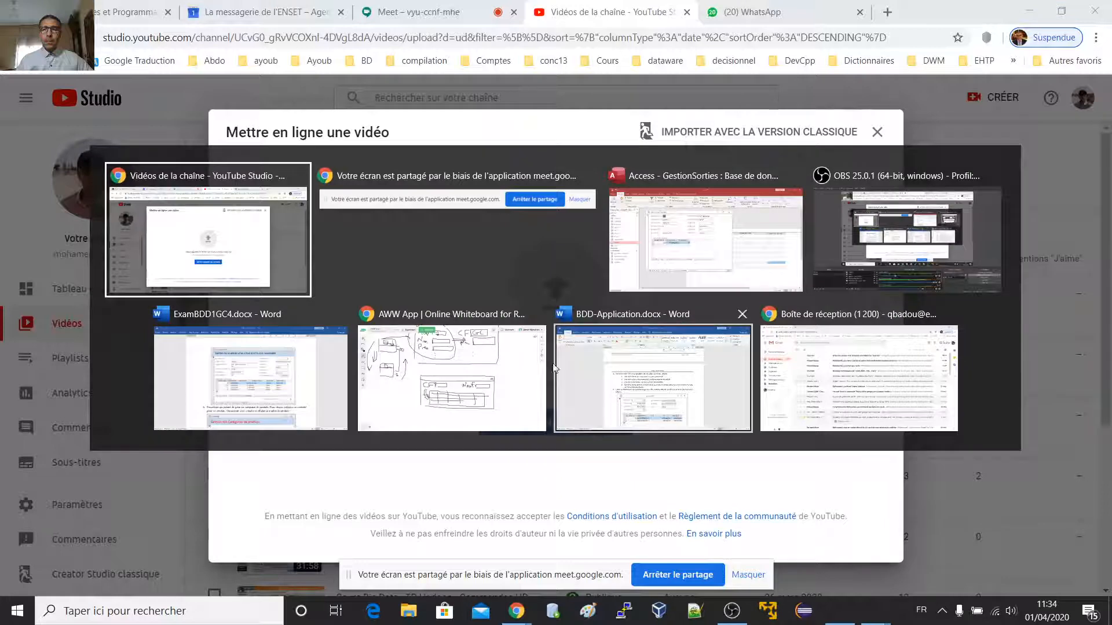
left_click(194, 245)
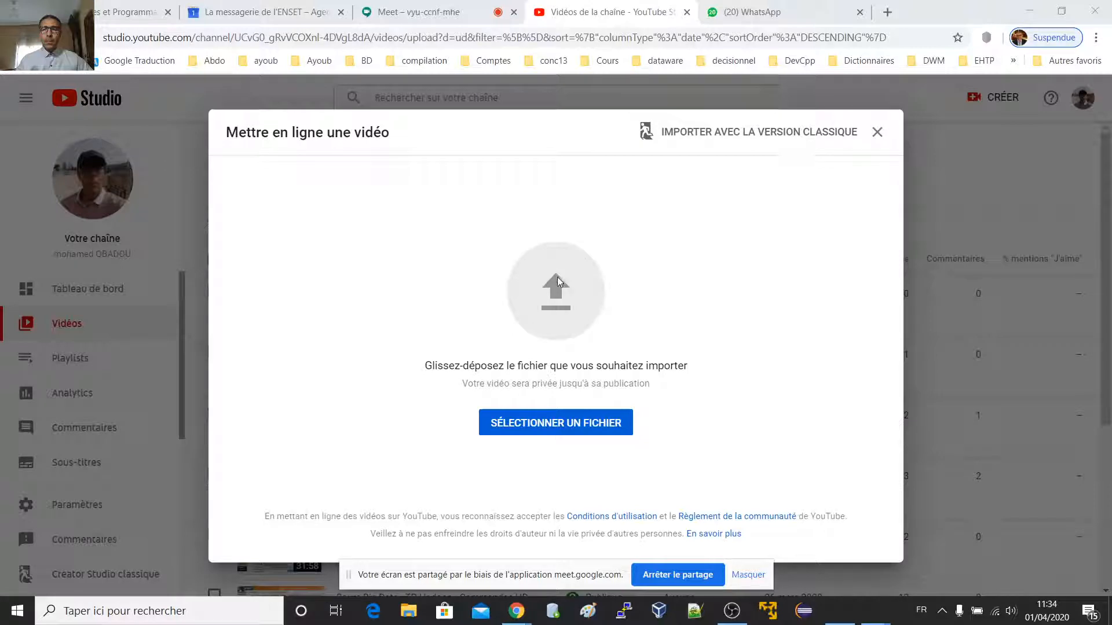
key("alt+Tab")
key("alt+Tab")
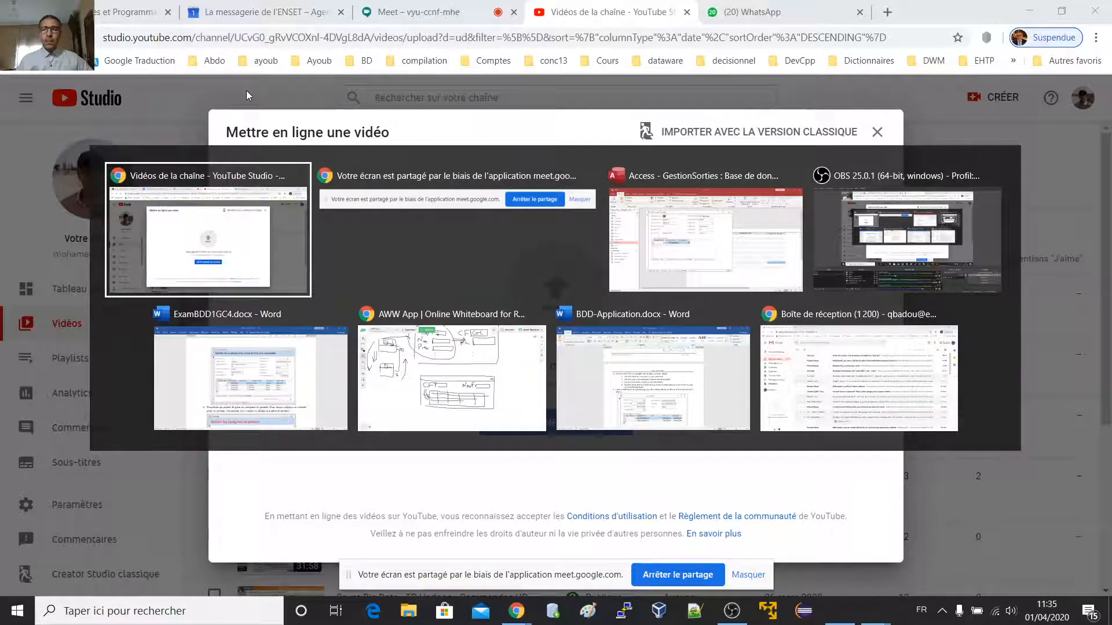
key("alt+Tab")
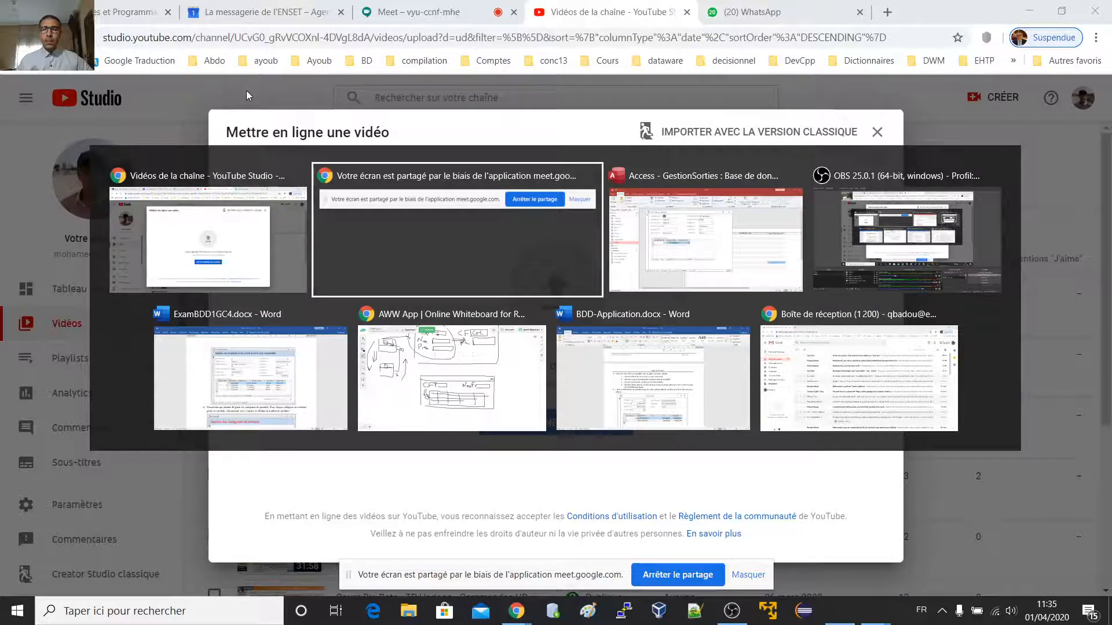
Switch to Access and compare Form Gestion Employes and its sorties subform with the FormEmployesSorties model in the Word document ExamBDD1GC4.docx.
key("alt+Tab")
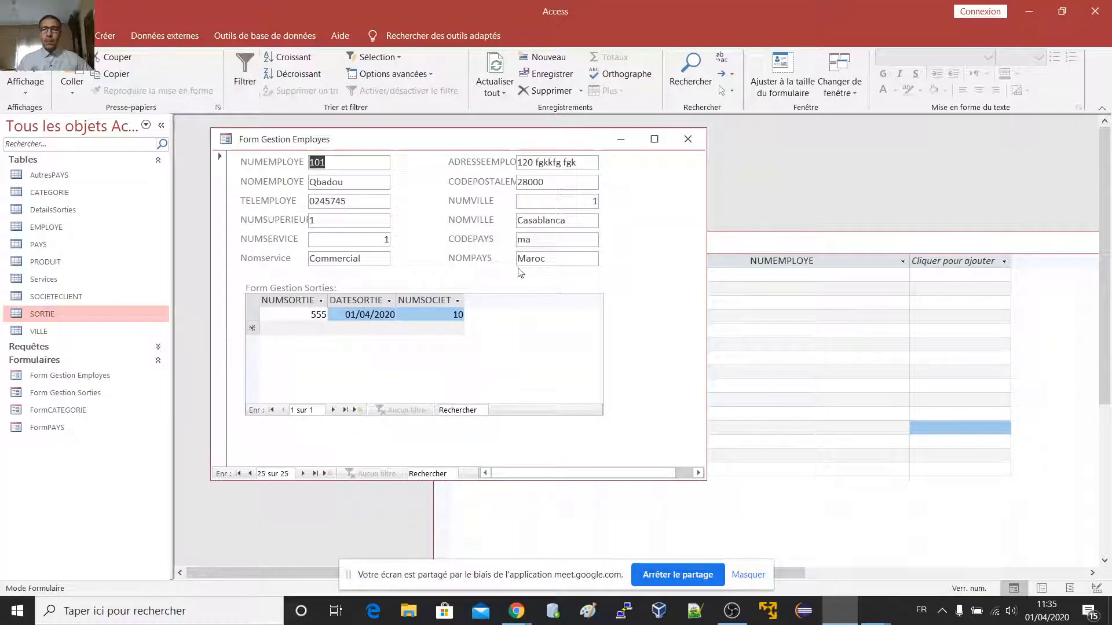
left_click_drag(535, 149, 568, 158)
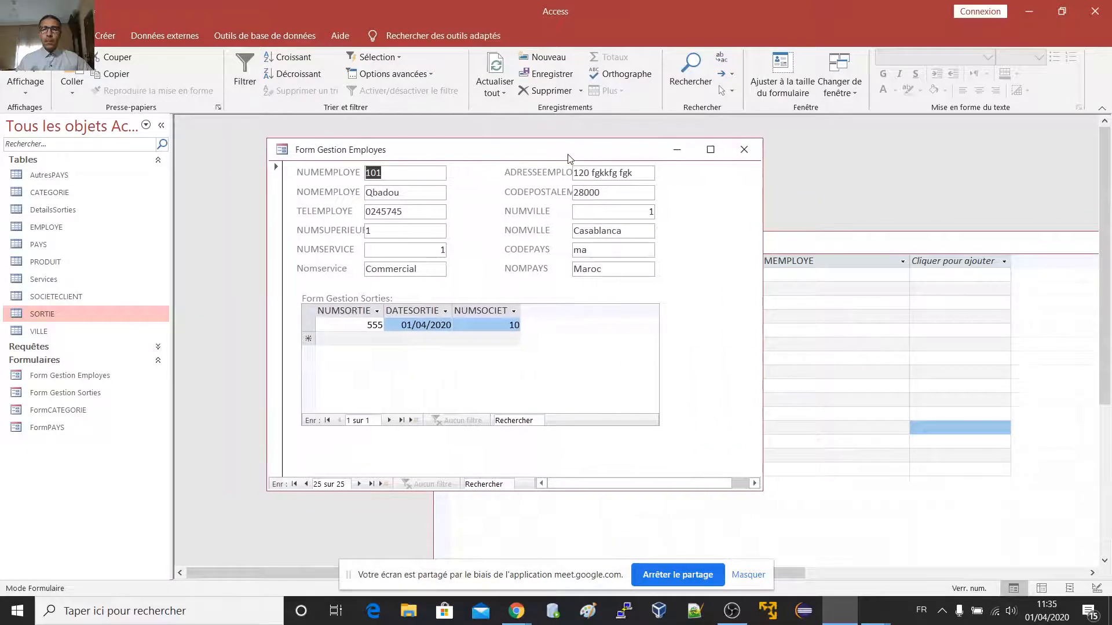
key("alt+Tab")
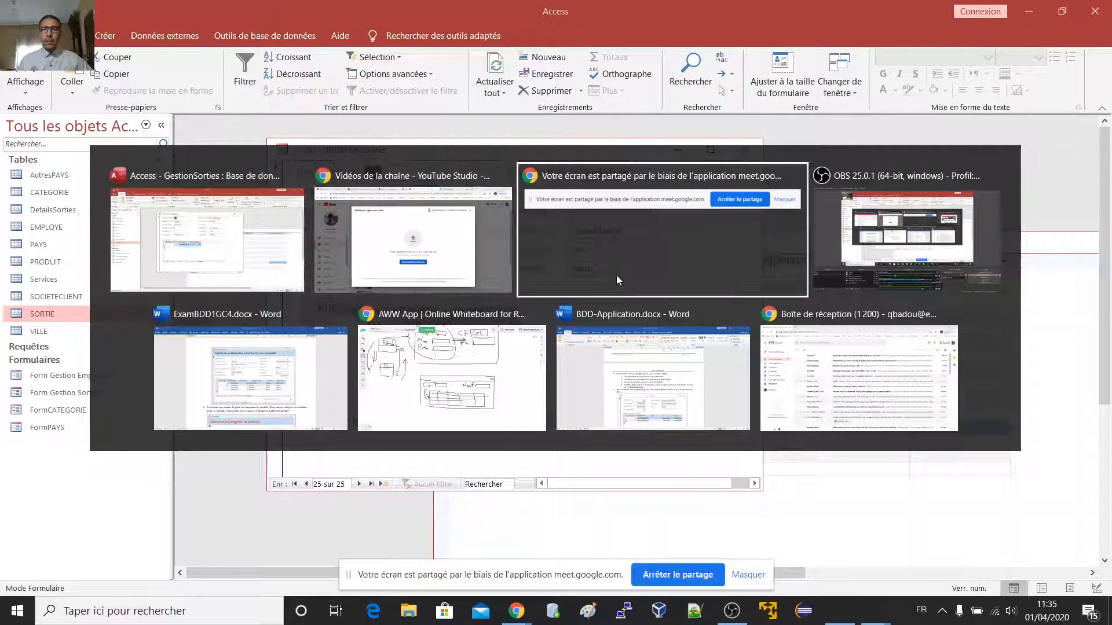
key("alt+Tab")
key("alt+Tab")
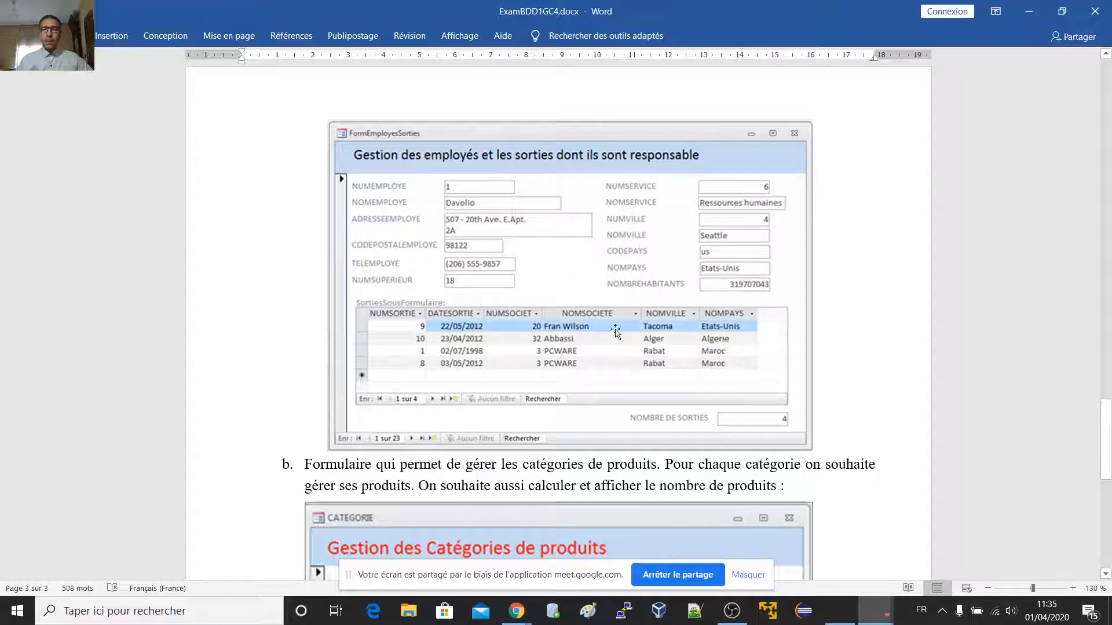
key("alt+Tab")
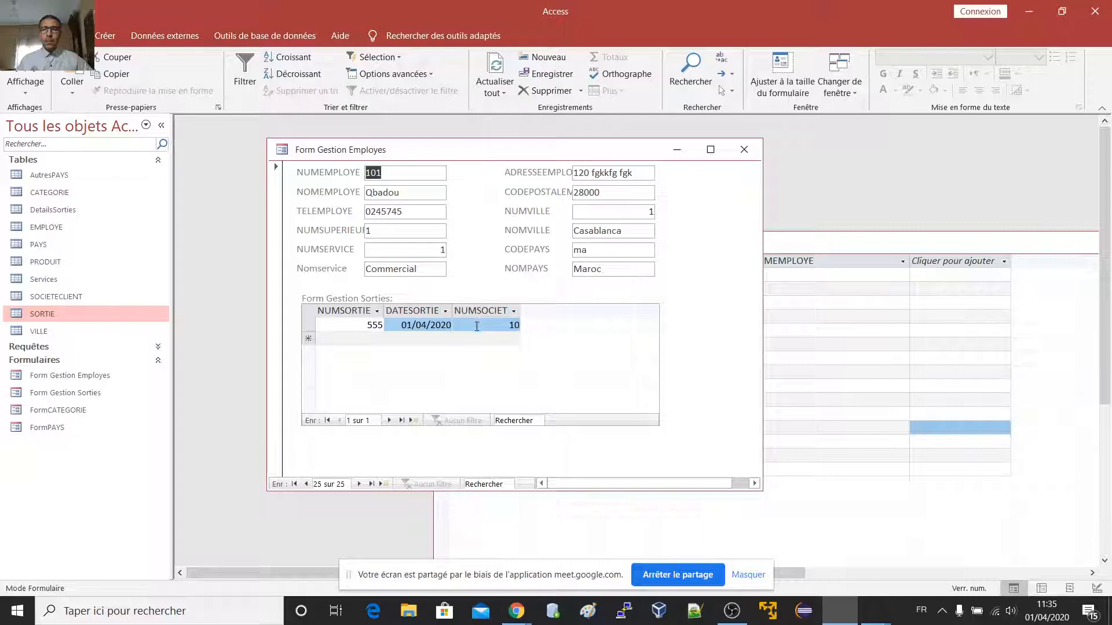
key("alt+Tab")
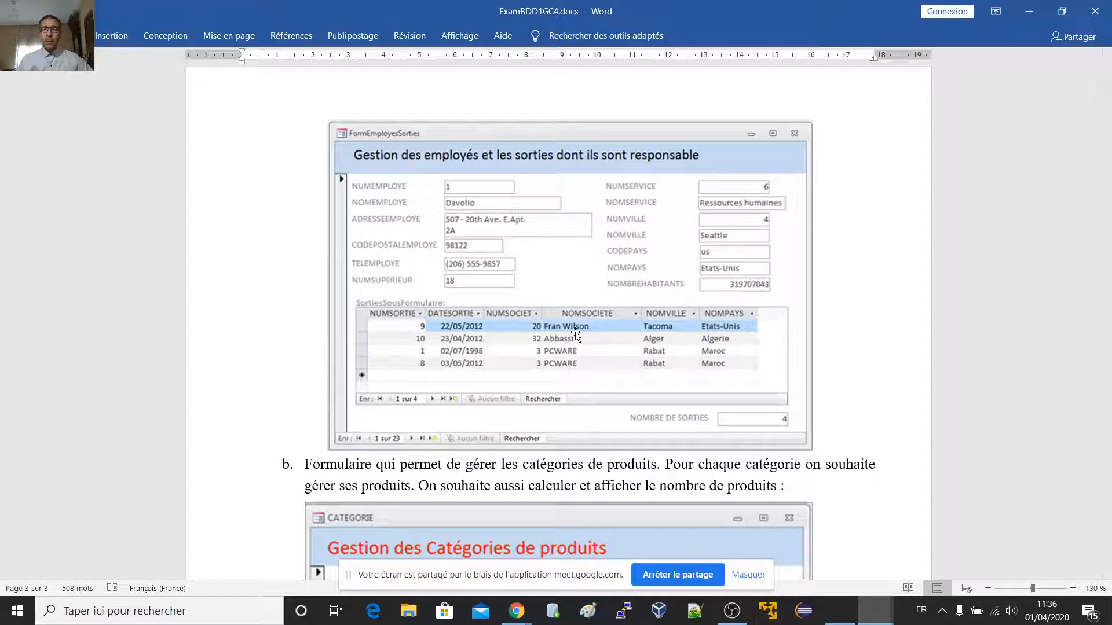
key("alt+Tab")
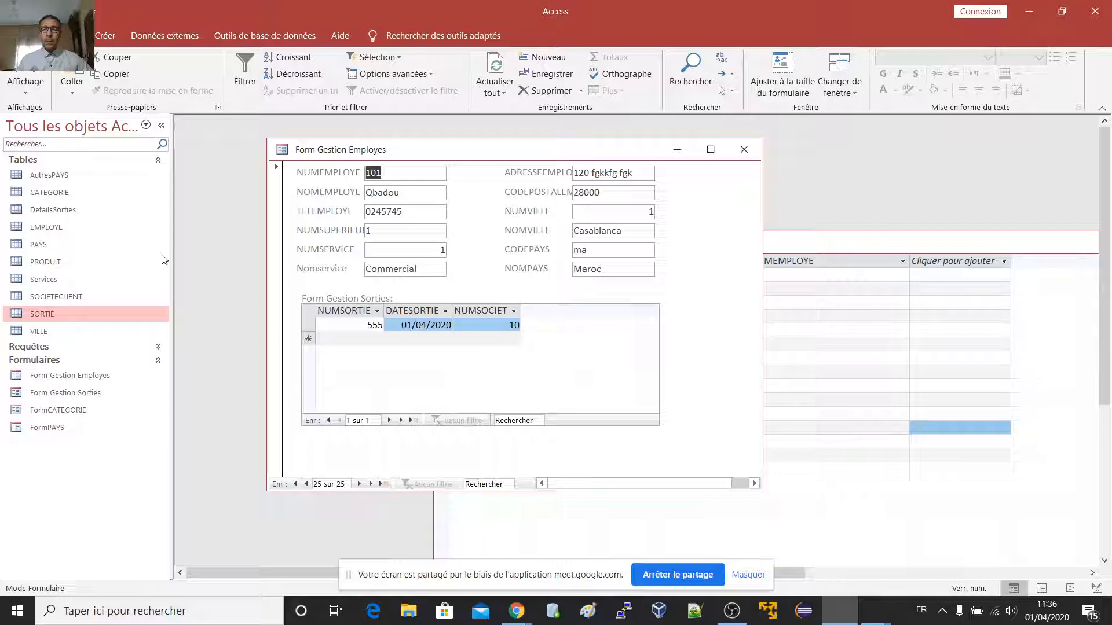
Open Form Gestion Employes in design view and select the Form Gestion Sorties subform.
left_click(27, 97)
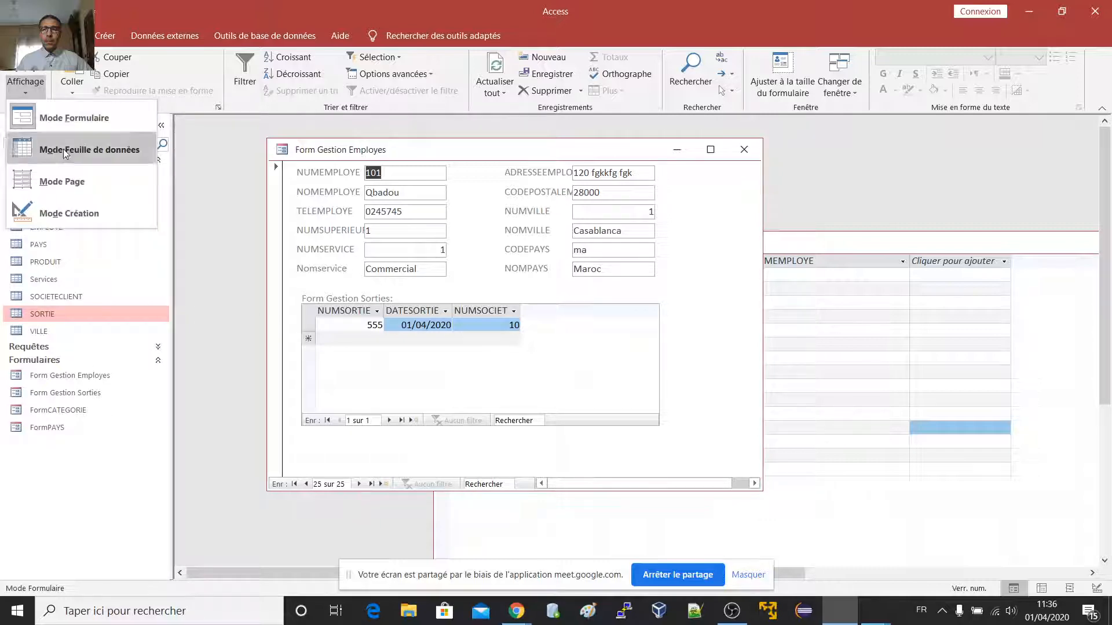
left_click(71, 214)
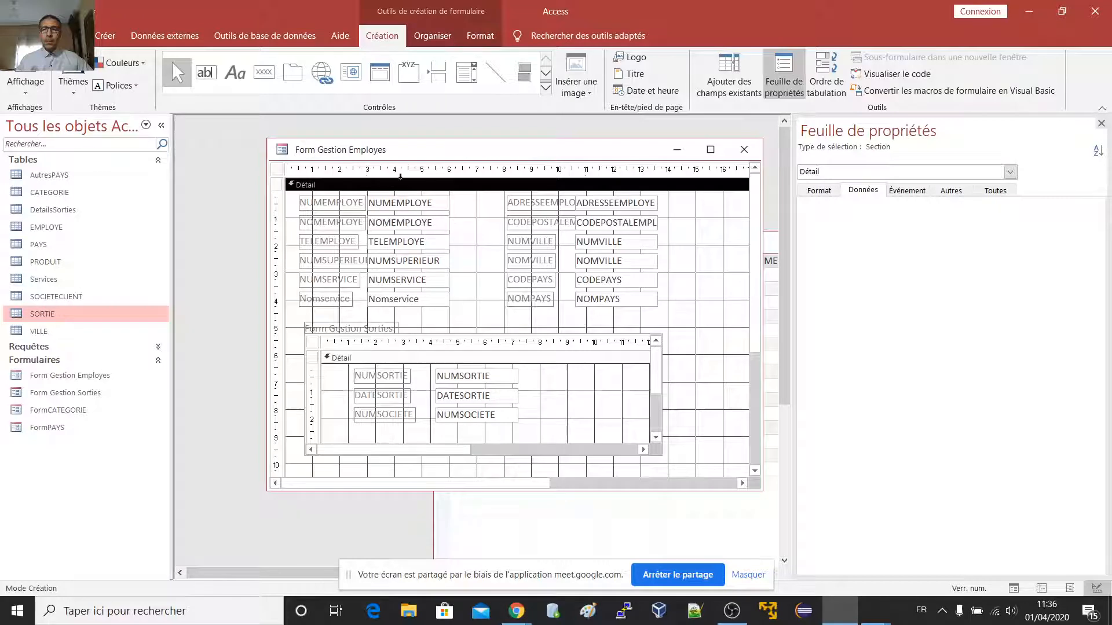
left_click(522, 270)
left_click(575, 423)
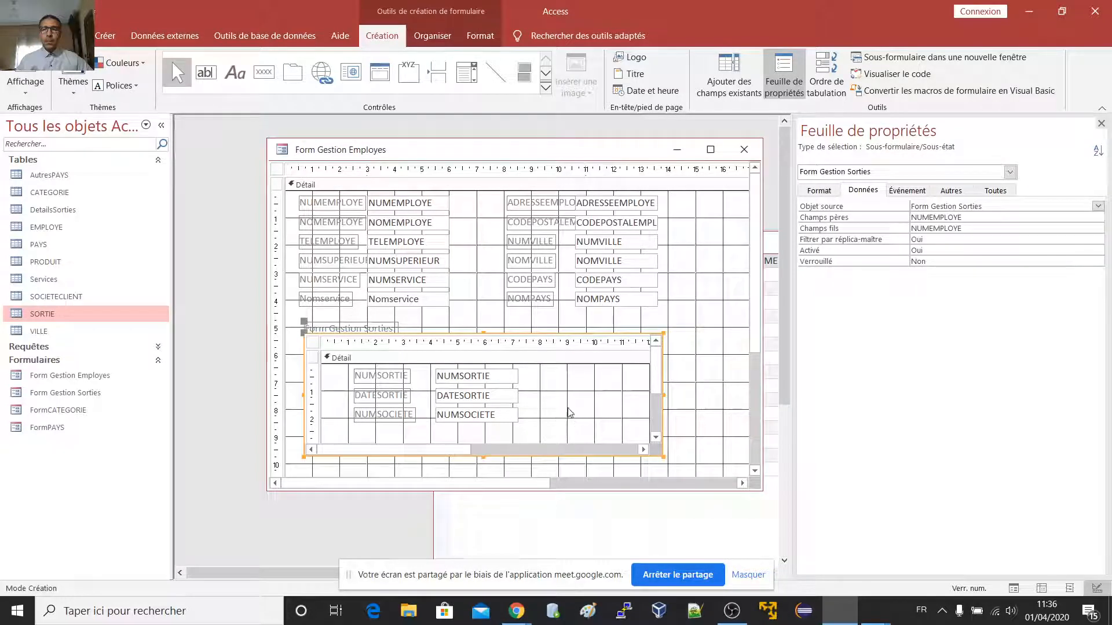
left_click(562, 418)
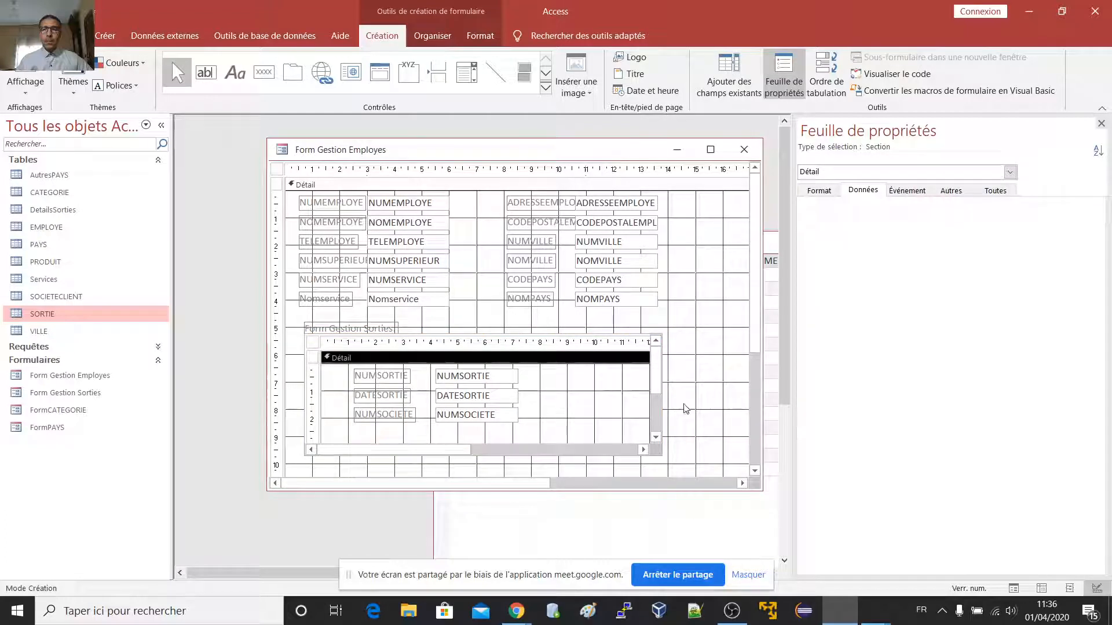
Select the whole form inside the sorties subform and examine its Source data property.
left_click(685, 405)
left_click(609, 404)
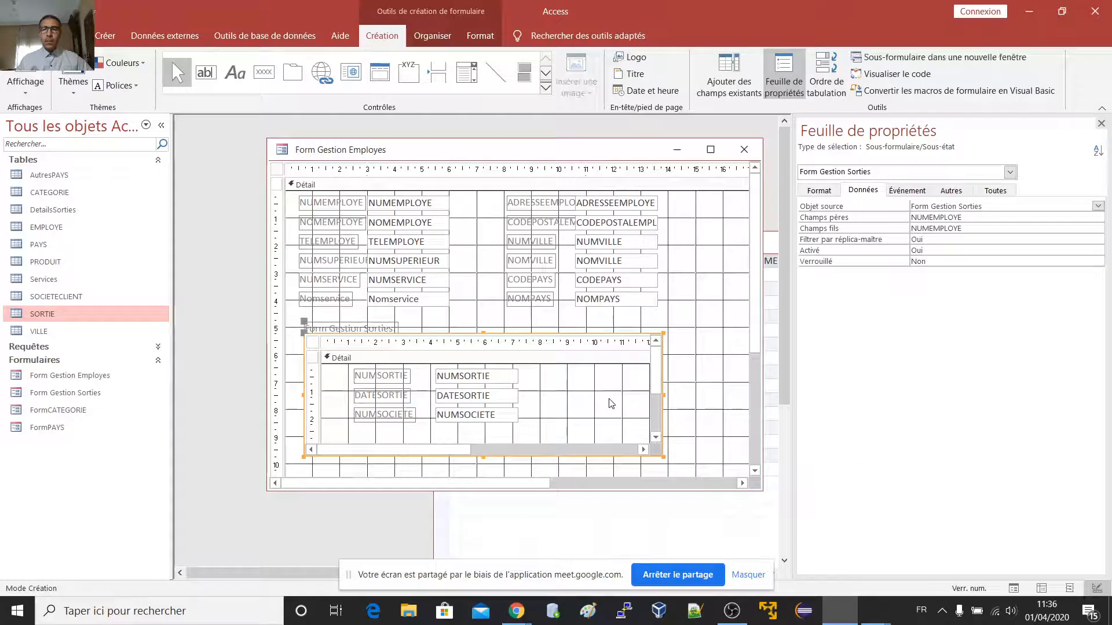
left_click(611, 403)
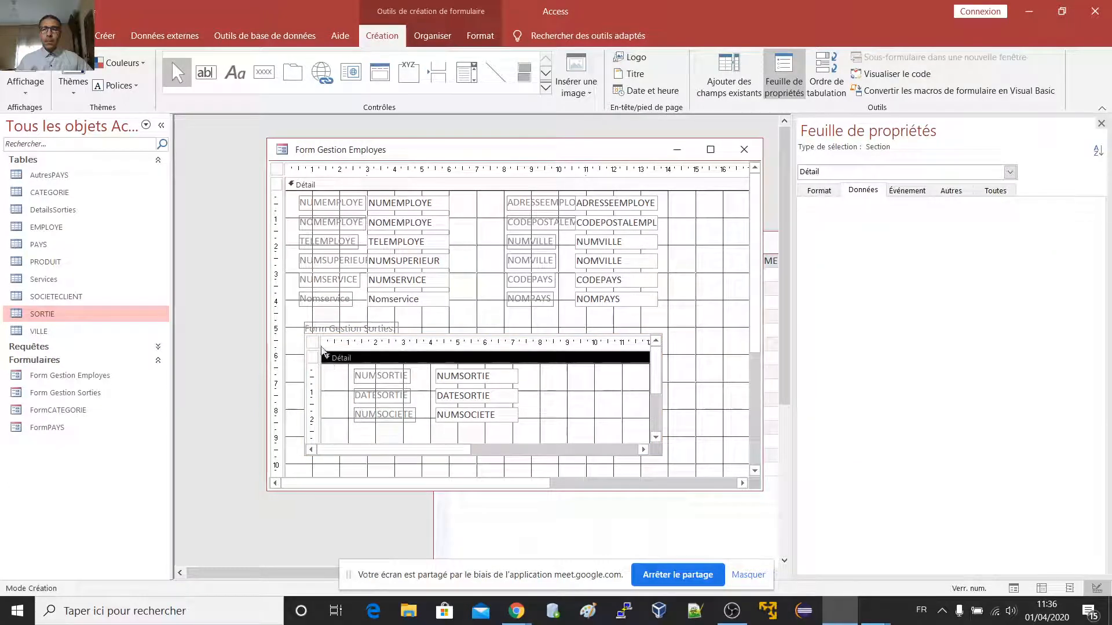
left_click(314, 346)
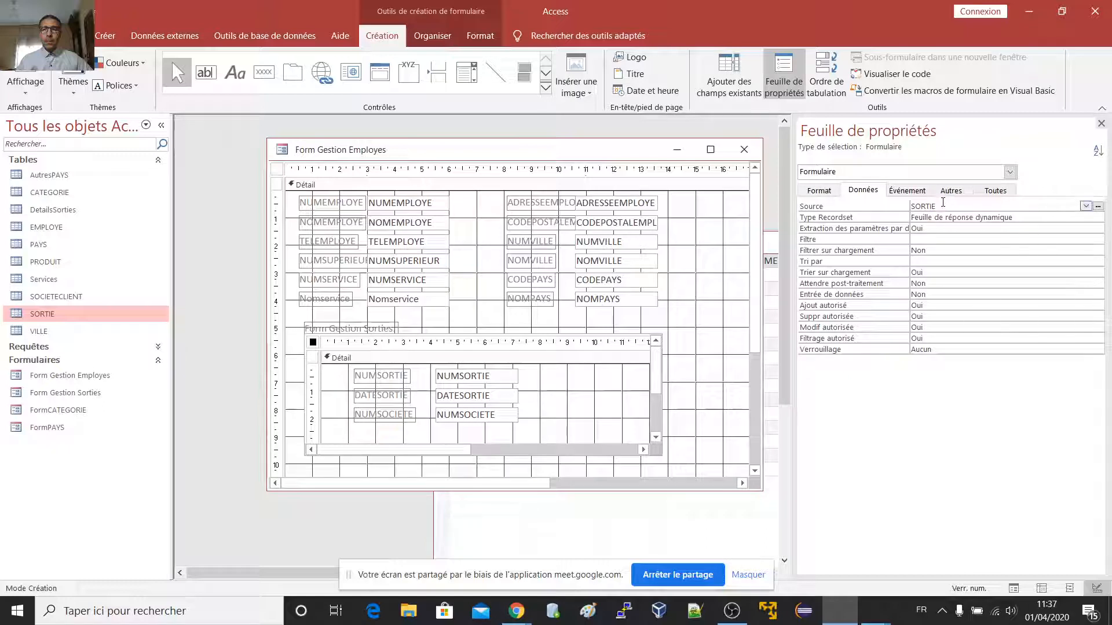
left_click(942, 204)
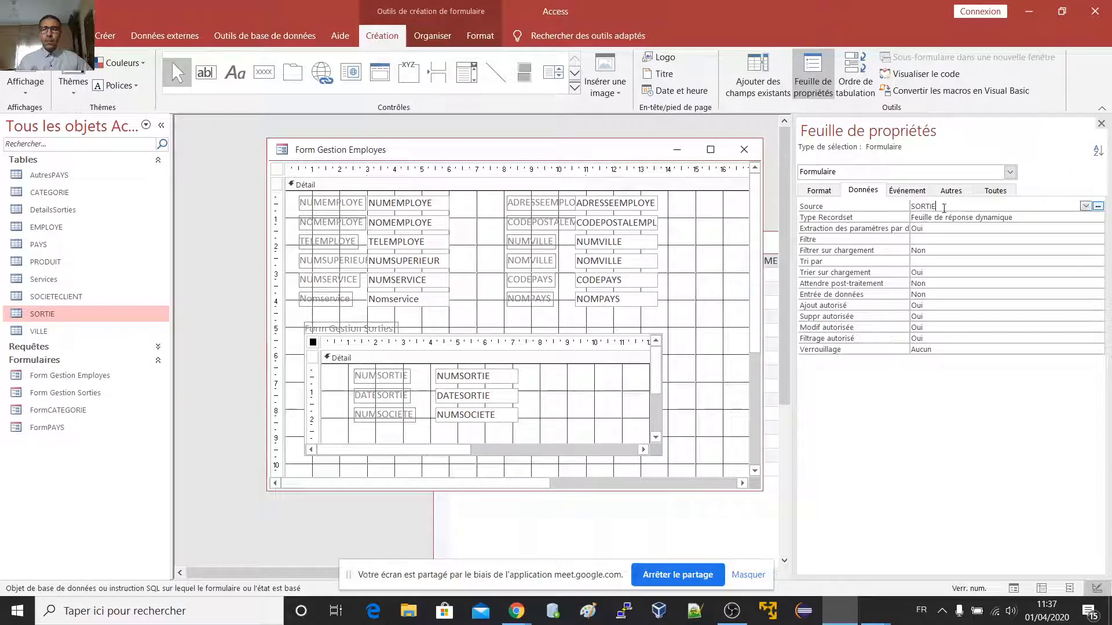
left_click_drag(944, 207, 911, 203)
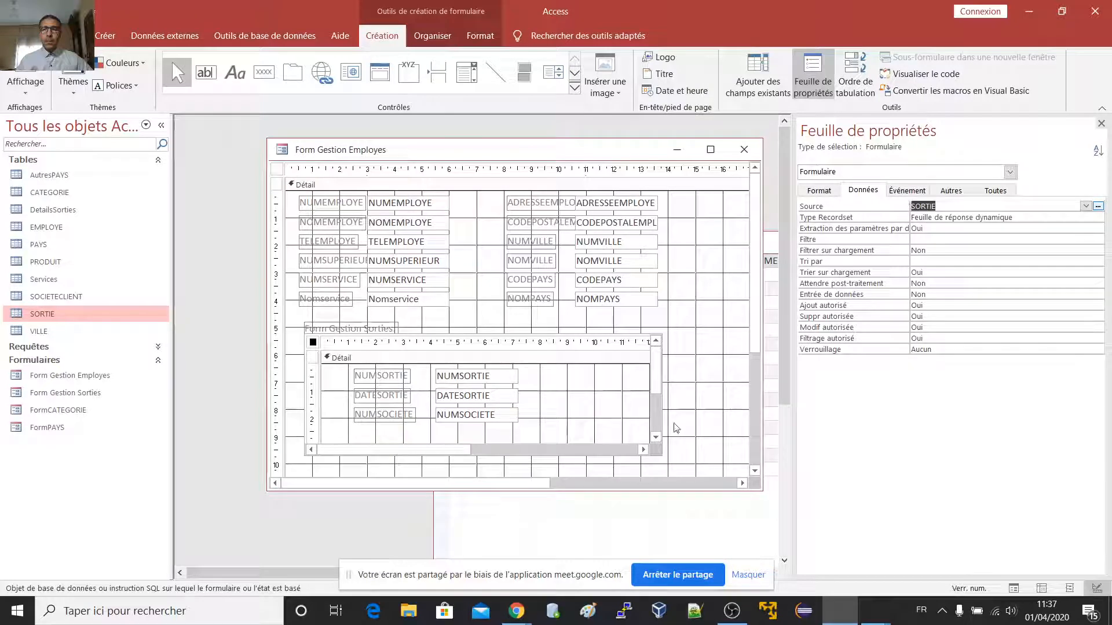
Bring the SORTIE table datasheet to the front and close it.
left_click(574, 533)
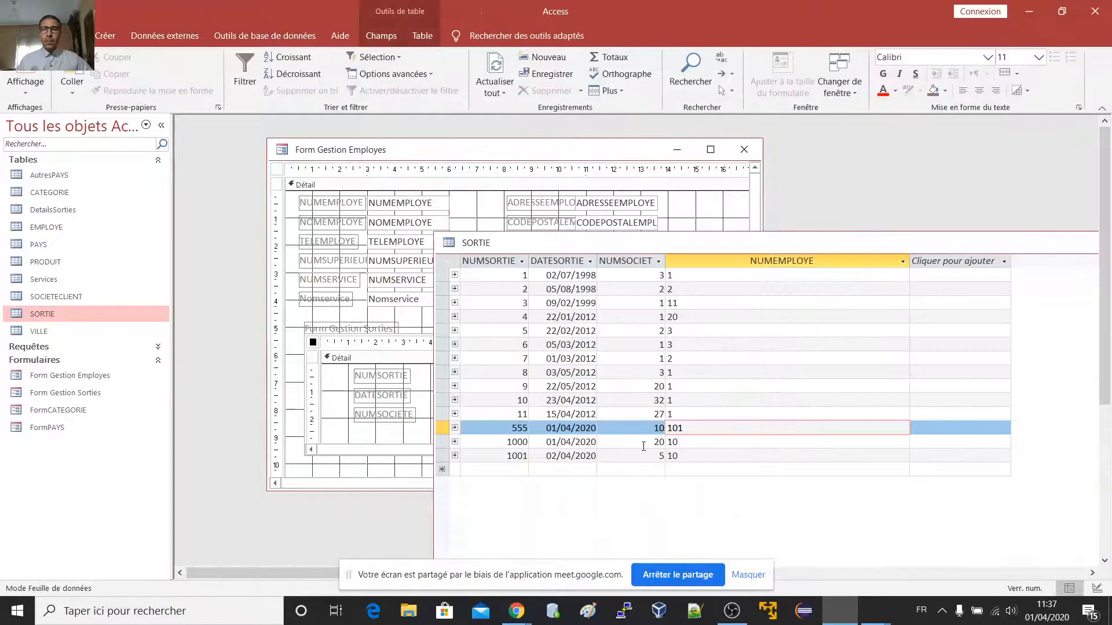
left_click_drag(1065, 246, 810, 268)
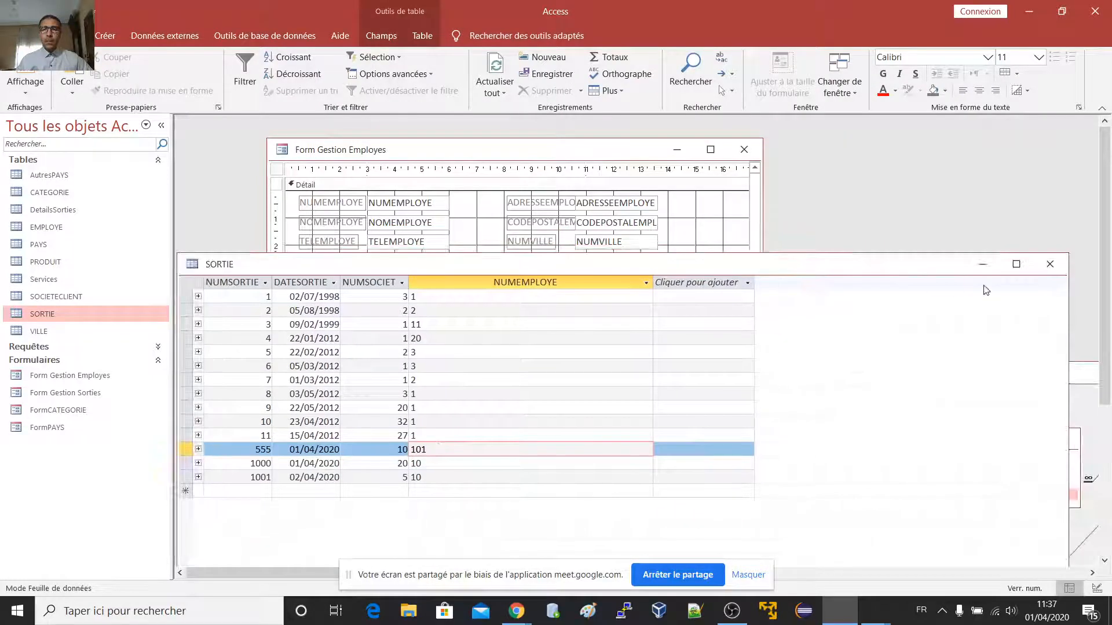
left_click(1049, 264)
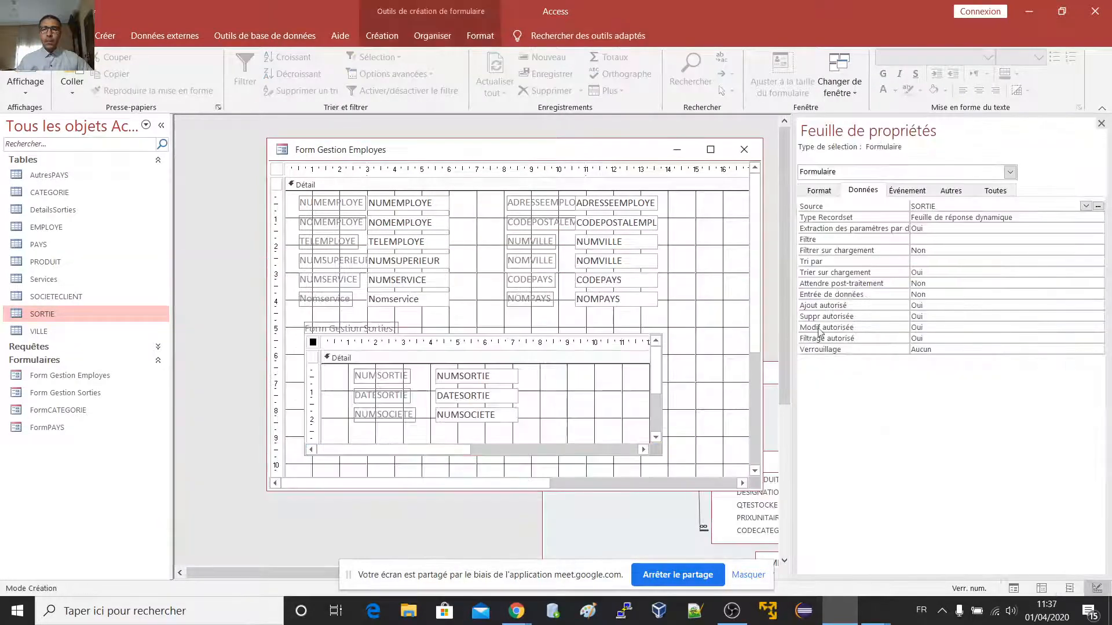
Bring the Relations window into full view and slightly reposition the SORTIE and SOCIETECLIENT tables in the diagram.
left_click(620, 527)
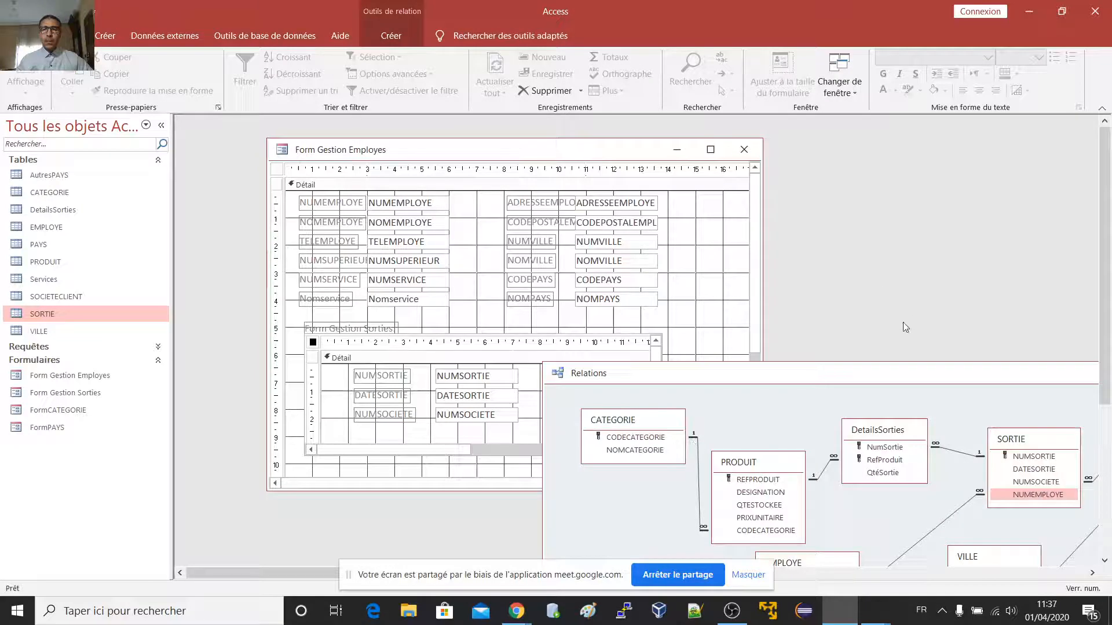
left_click_drag(898, 379, 620, 215)
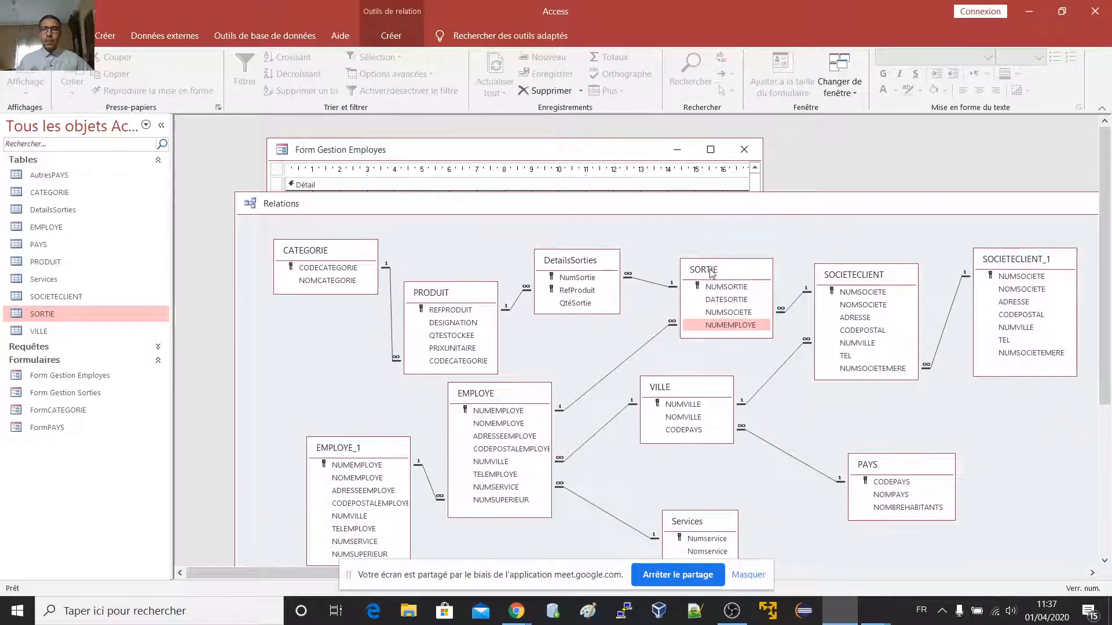
mouse_move(711, 277)
left_mouse_down()
mouse_move(705, 261)
mouse_move(706, 275)
left_mouse_up()
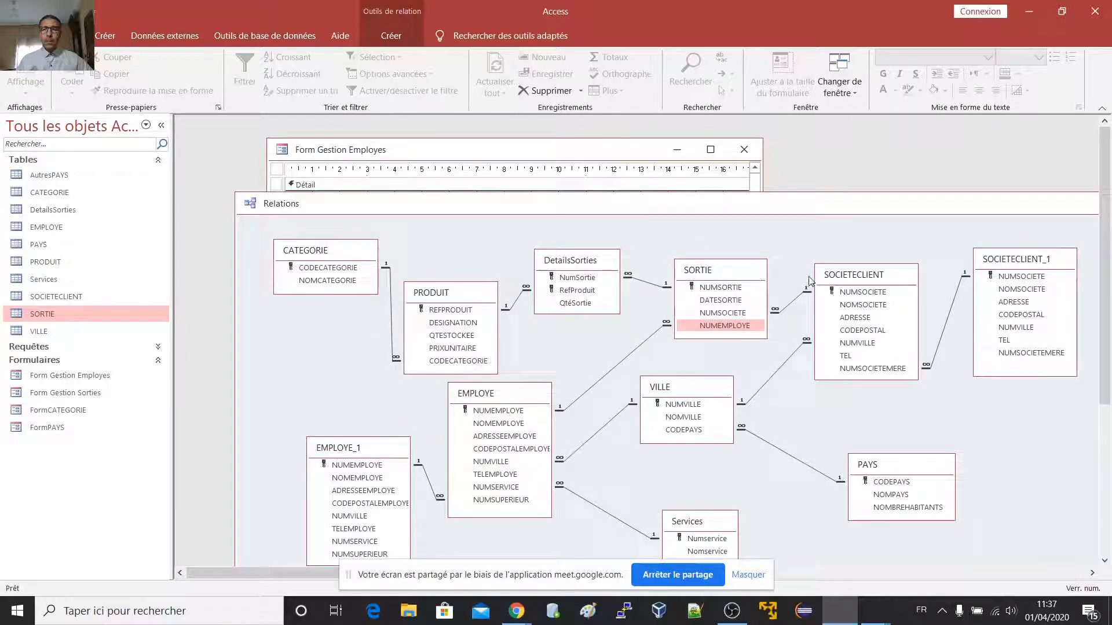
left_click_drag(835, 276, 832, 257)
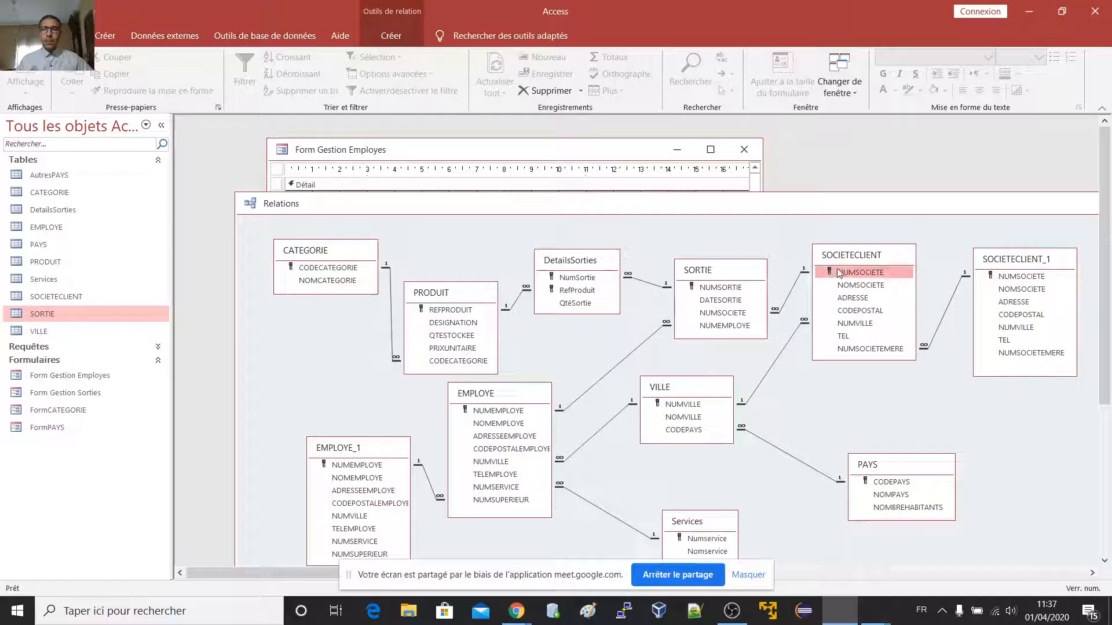
left_click_drag(853, 261, 857, 260)
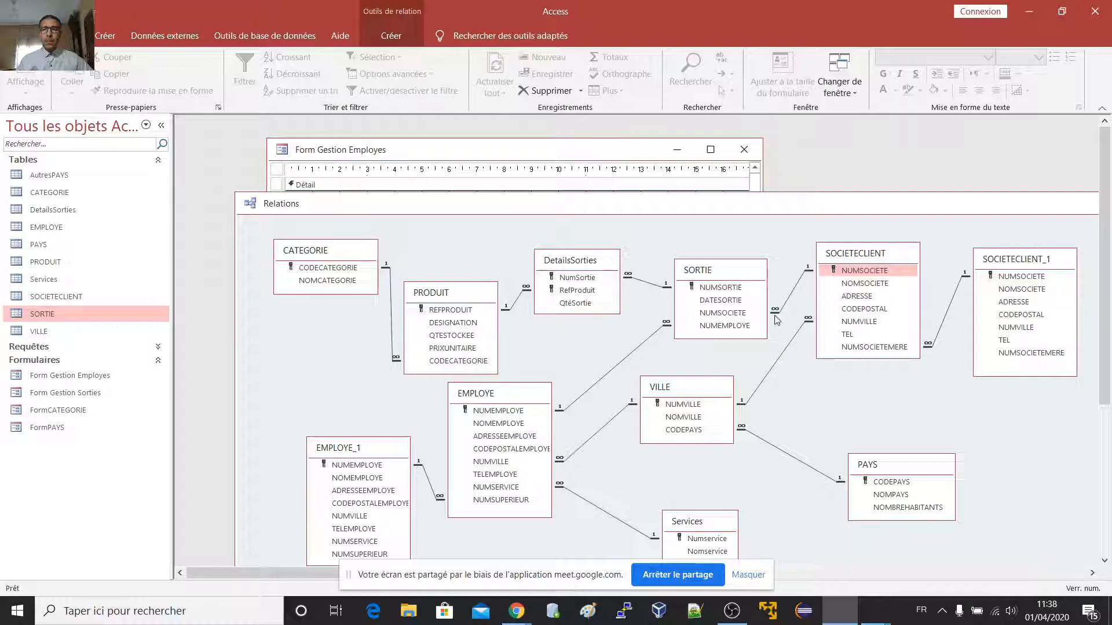
In the relationships diagram, trace the path from SOCIETECLIENT through VILLE to PAYS for the NOMSOCIETE, NOMVILLE and NOMPAYS fields.
left_click(850, 275)
left_click(863, 286)
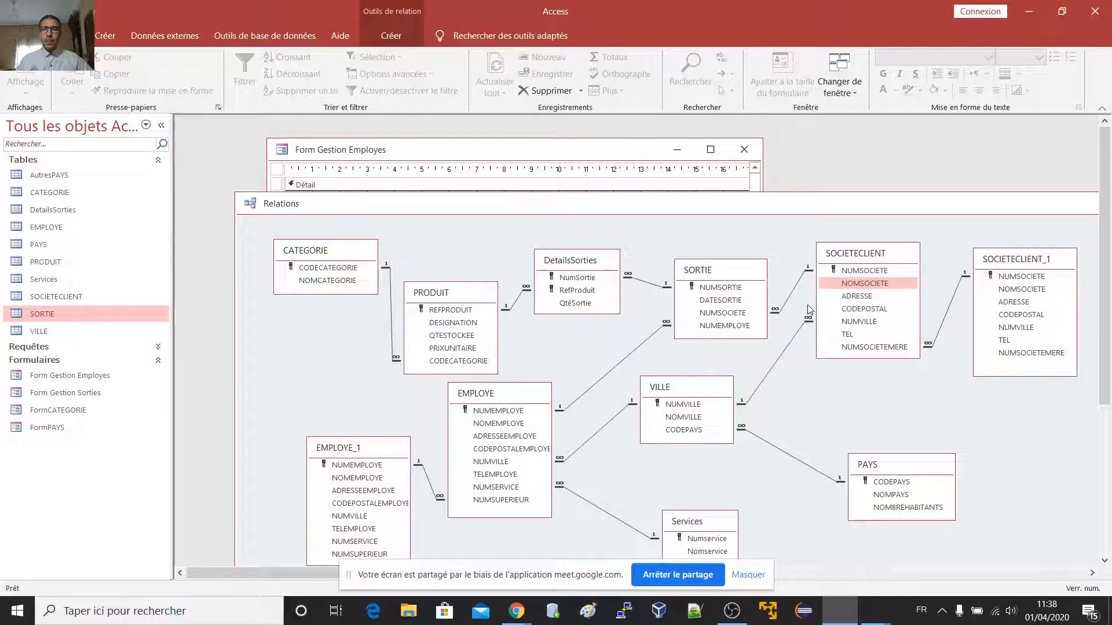
left_click(853, 322)
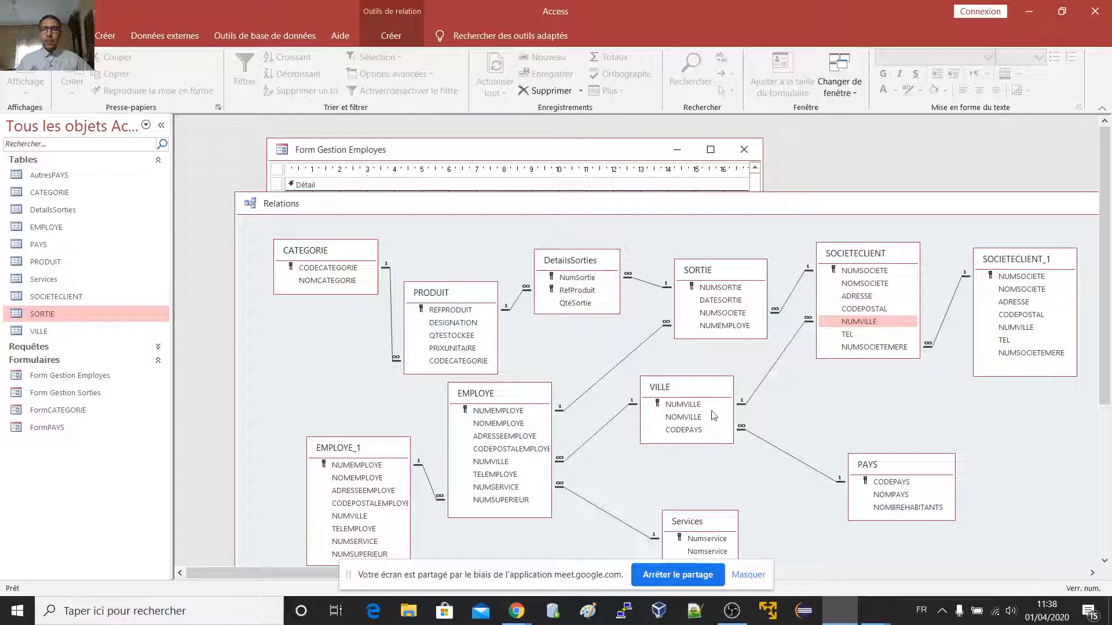
left_click(687, 418)
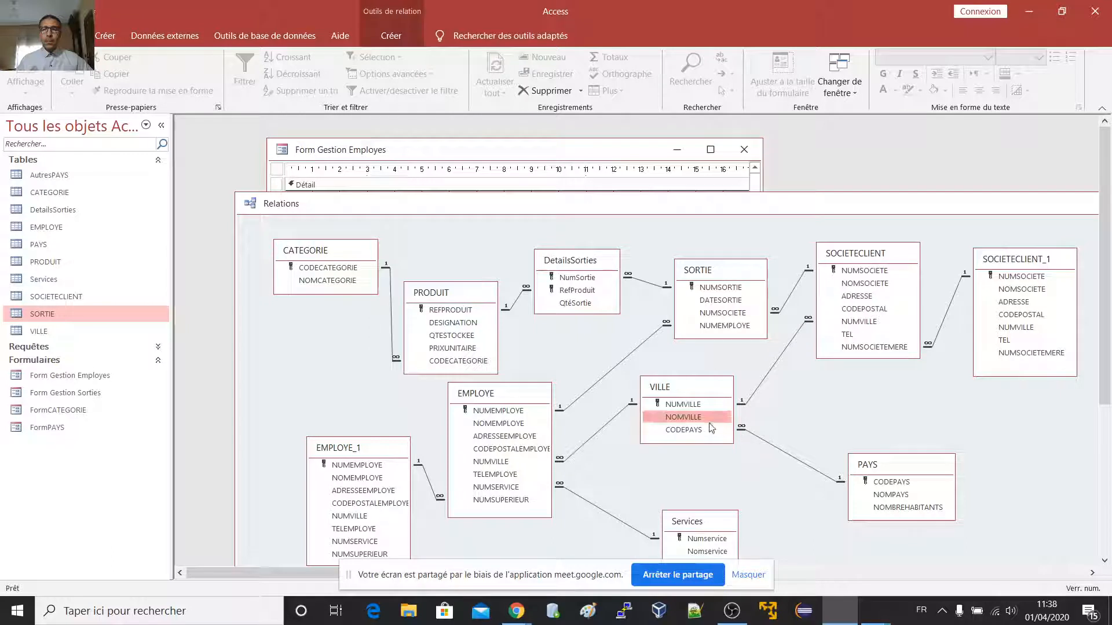
left_click(895, 494)
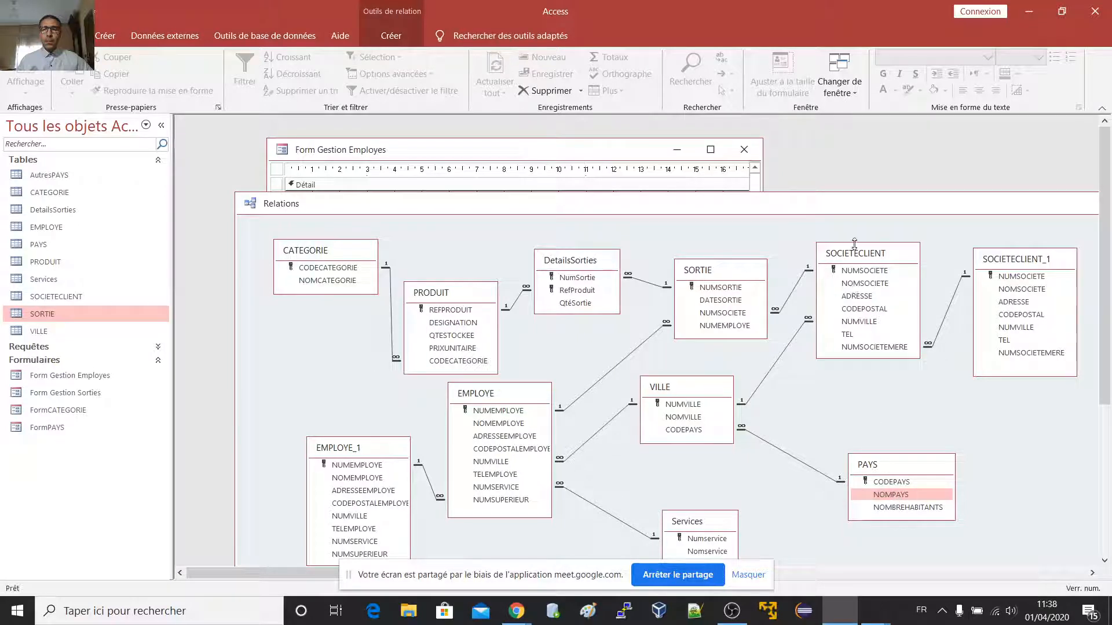
left_click(858, 321)
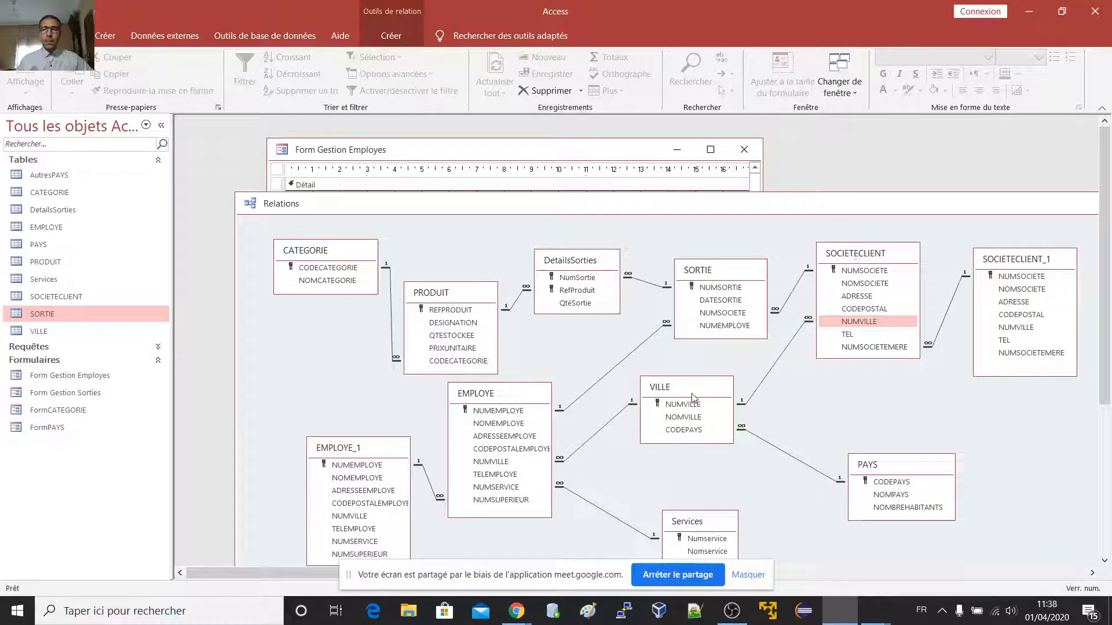
left_click(689, 415)
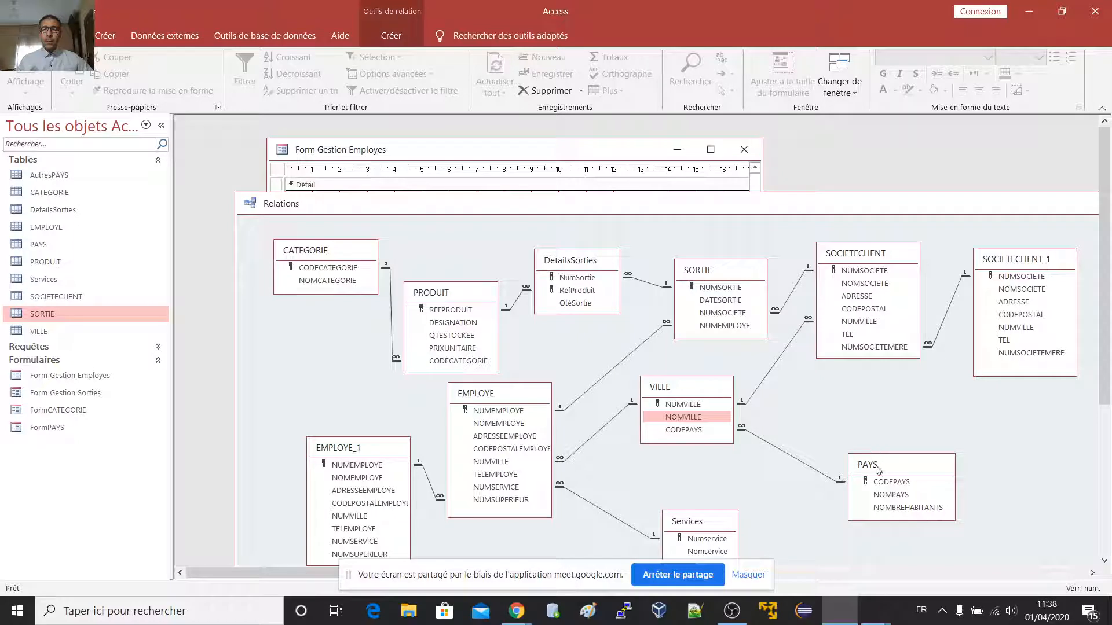
left_click(880, 493)
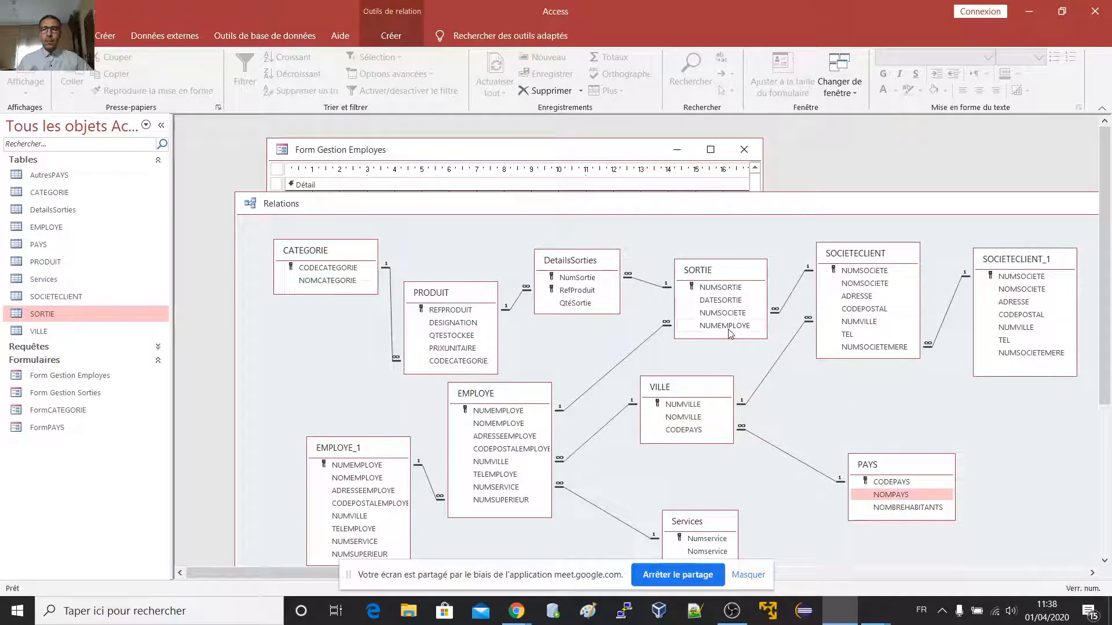
Return to the employee form, select the whole sorties subform, and create a query based on its SORTIE source table in the query builder.
left_click(465, 158)
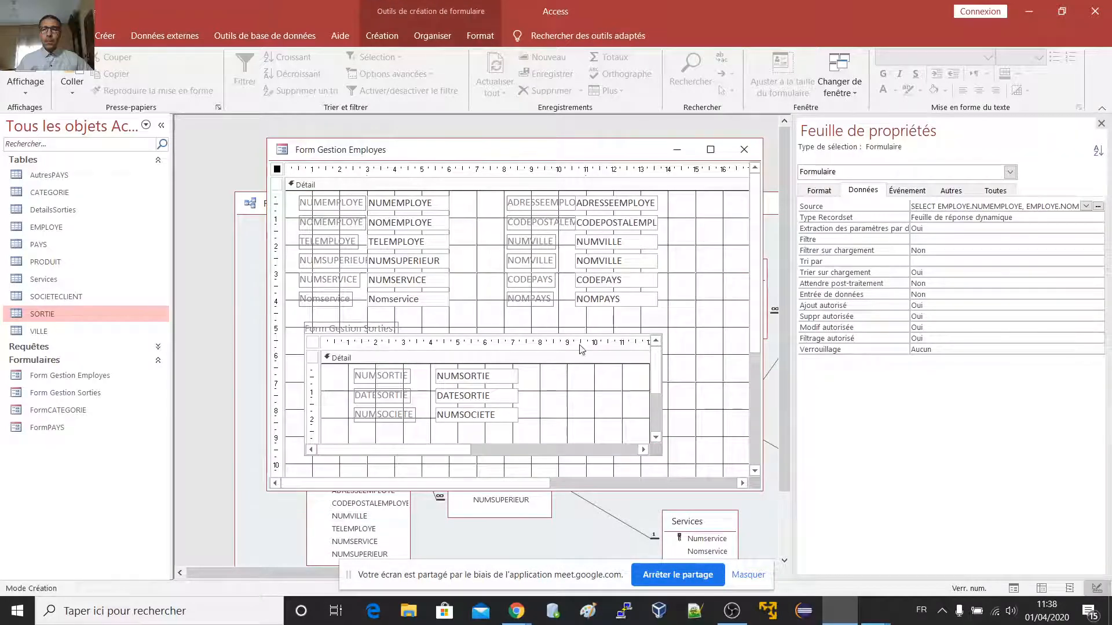
left_click(572, 398)
left_click(572, 398)
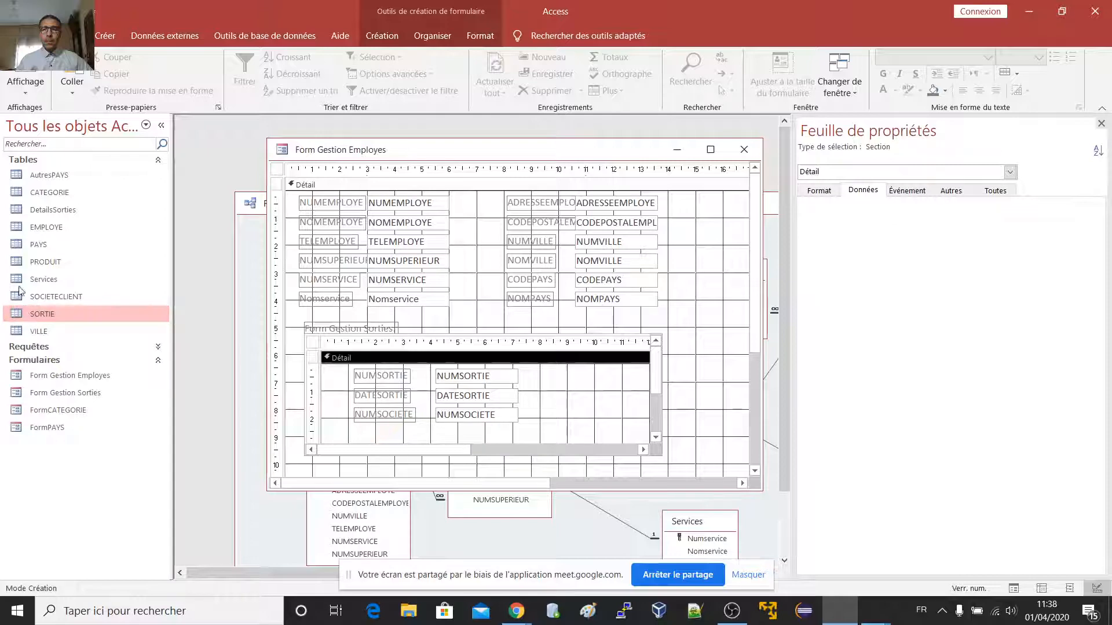
left_click(48, 397)
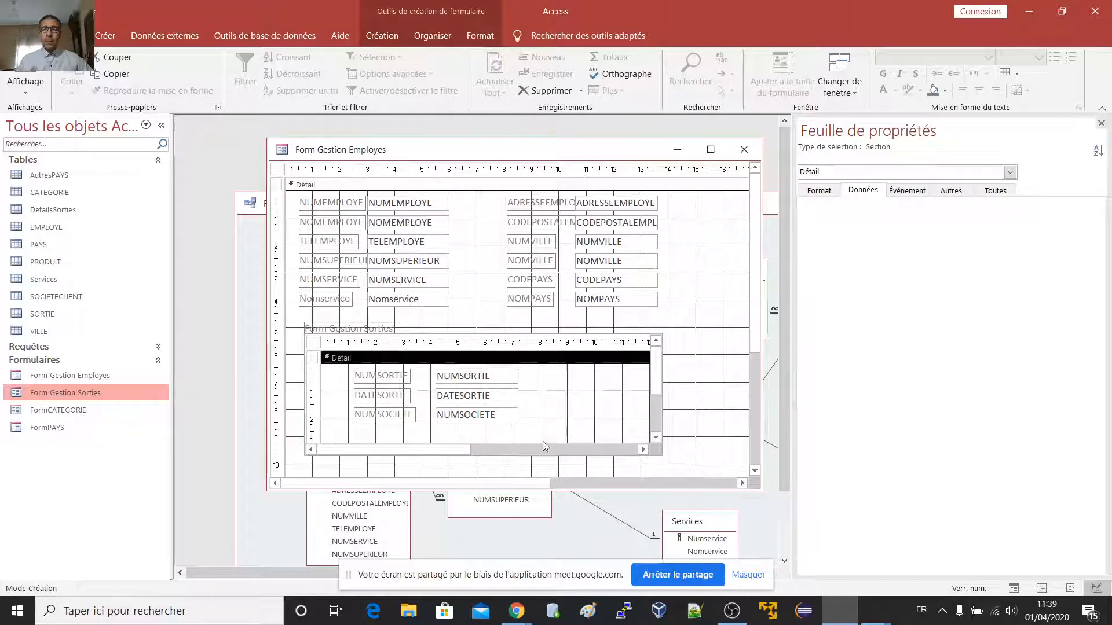
left_click(554, 402)
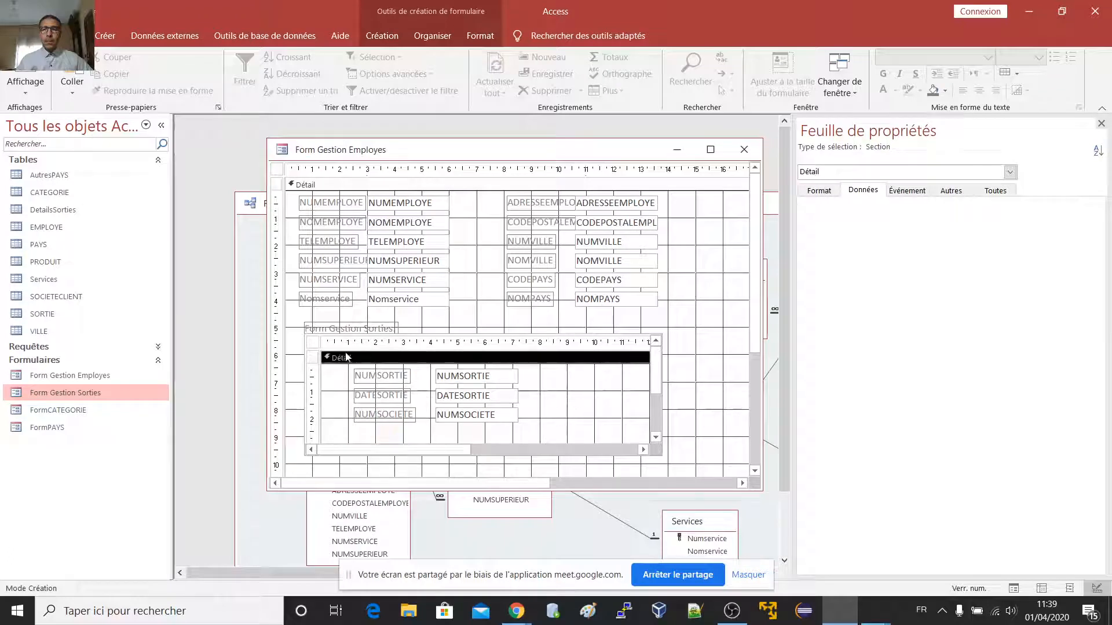
left_click(313, 342)
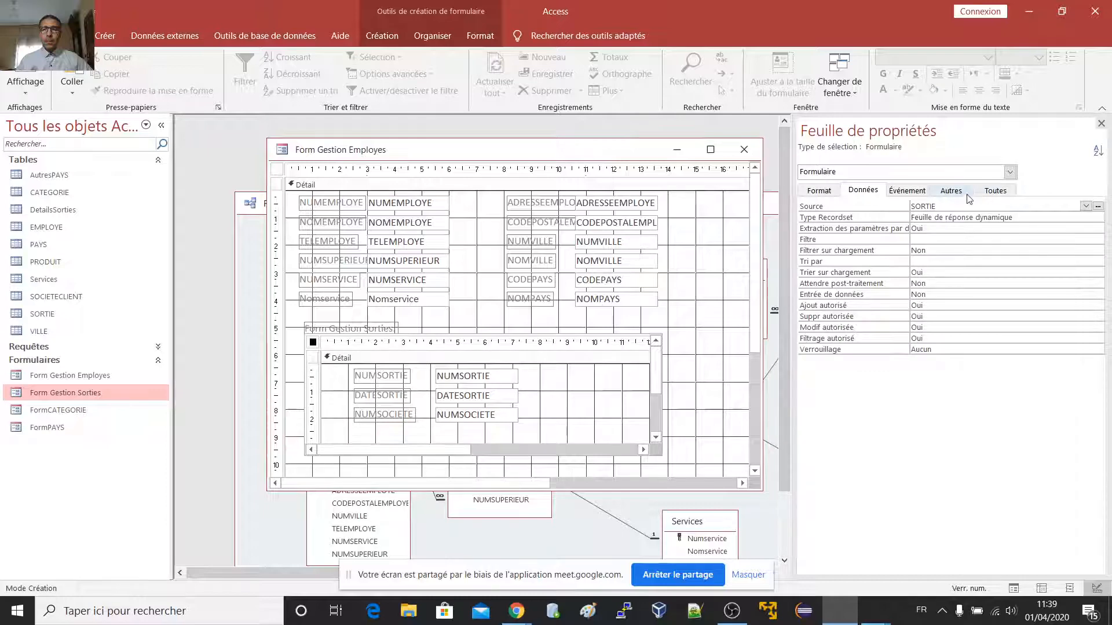
left_click(943, 204)
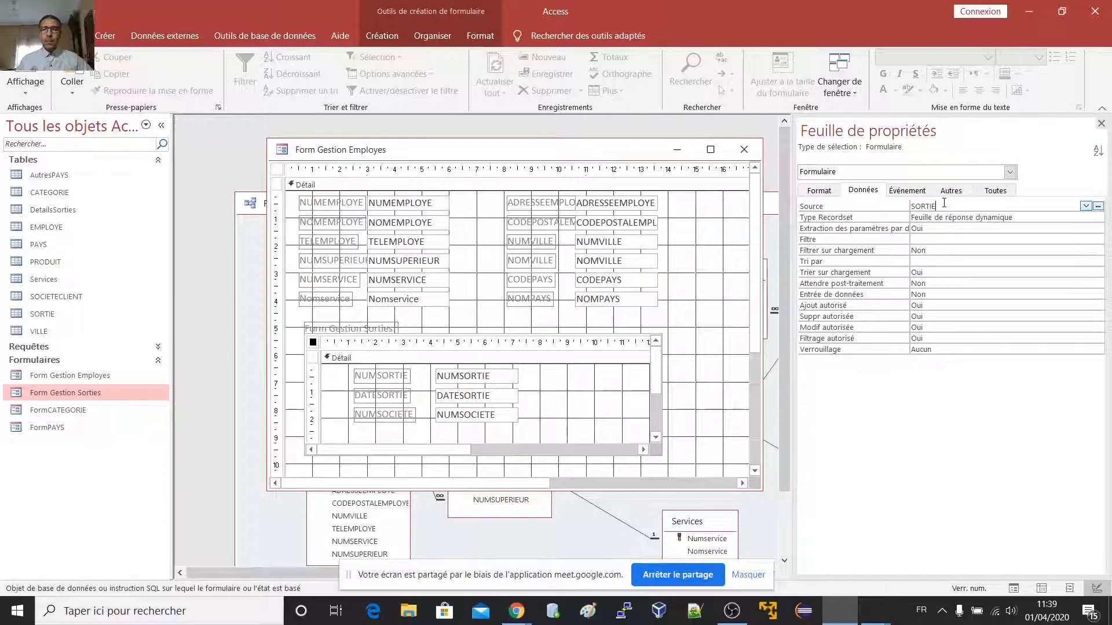
left_click_drag(944, 204, 893, 204)
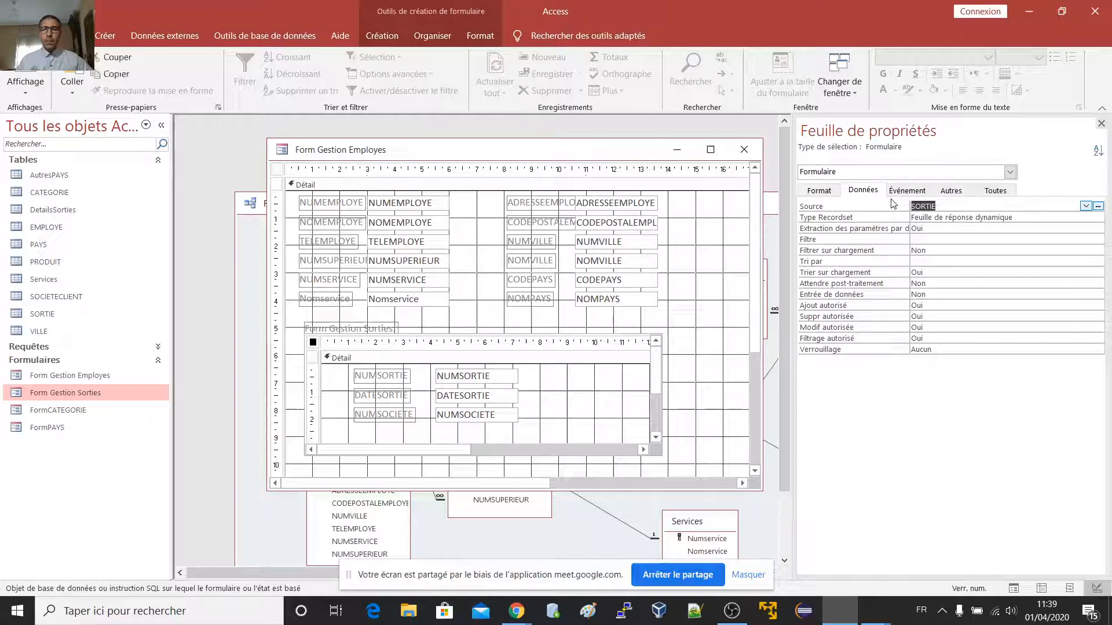
left_click(1098, 207)
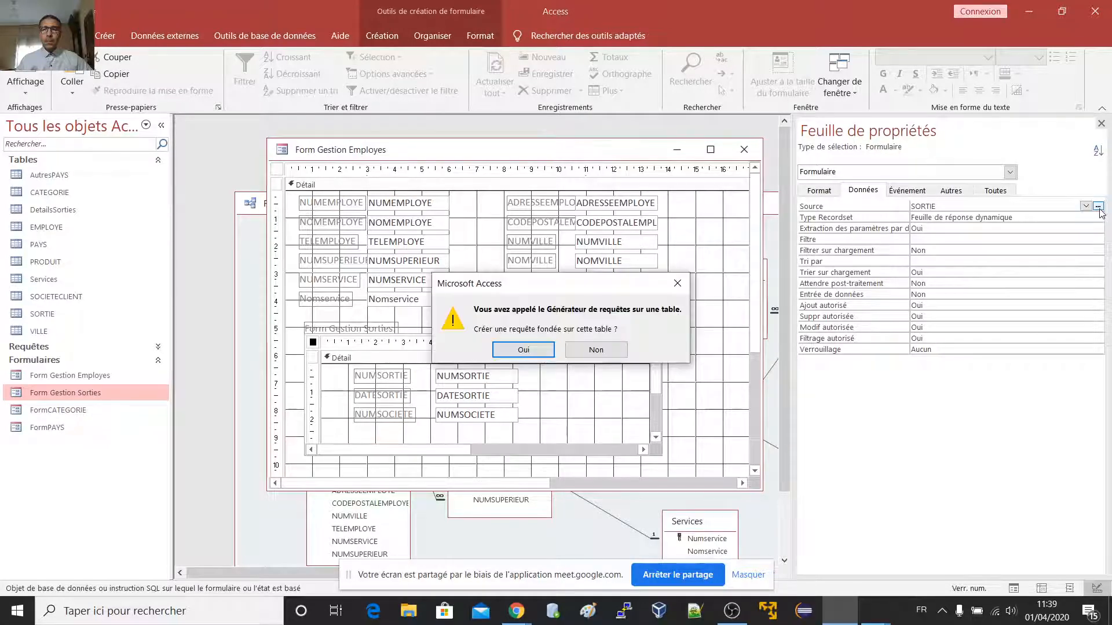
left_click(522, 351)
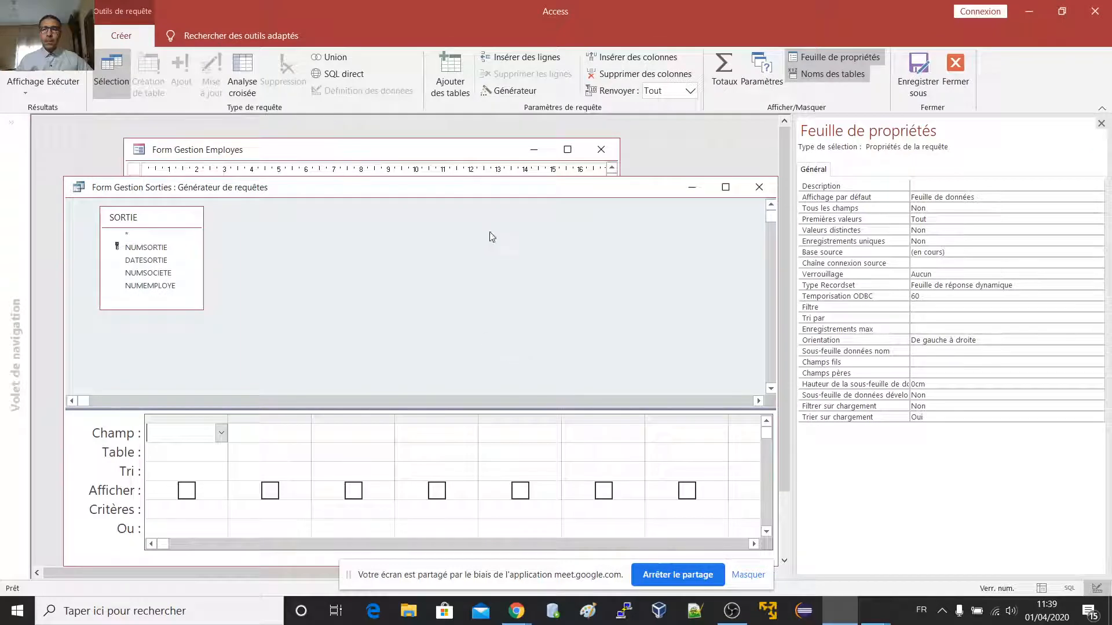
Enlarge the query builder workspace and add the SOCIETECLIENT, VILLE and PAYS tables to the query.
double_click(534, 185)
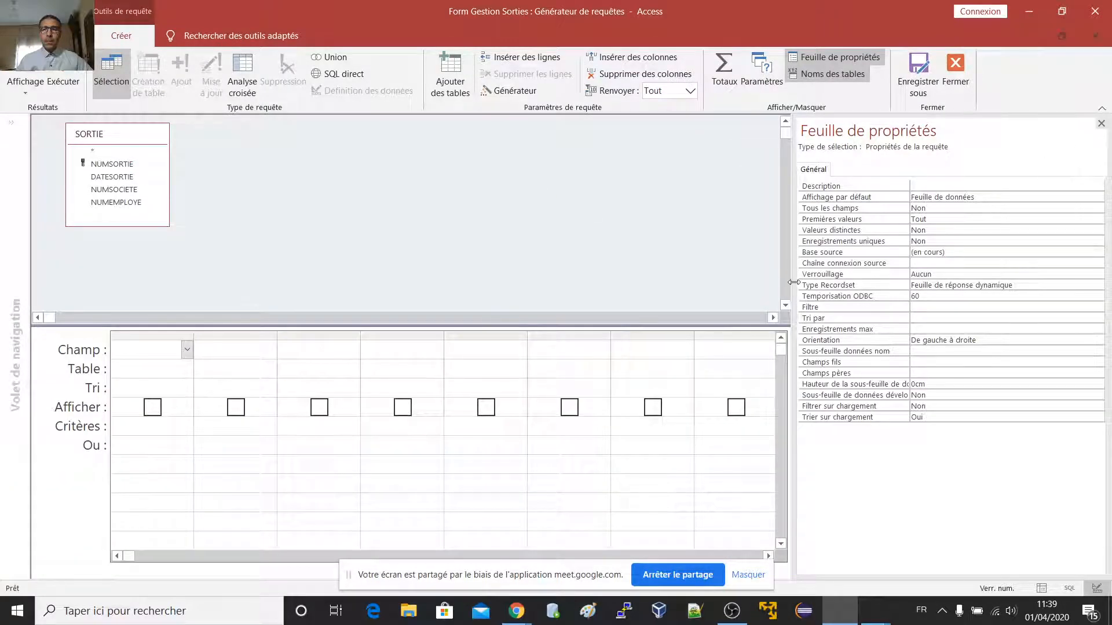
left_click_drag(797, 289, 961, 265)
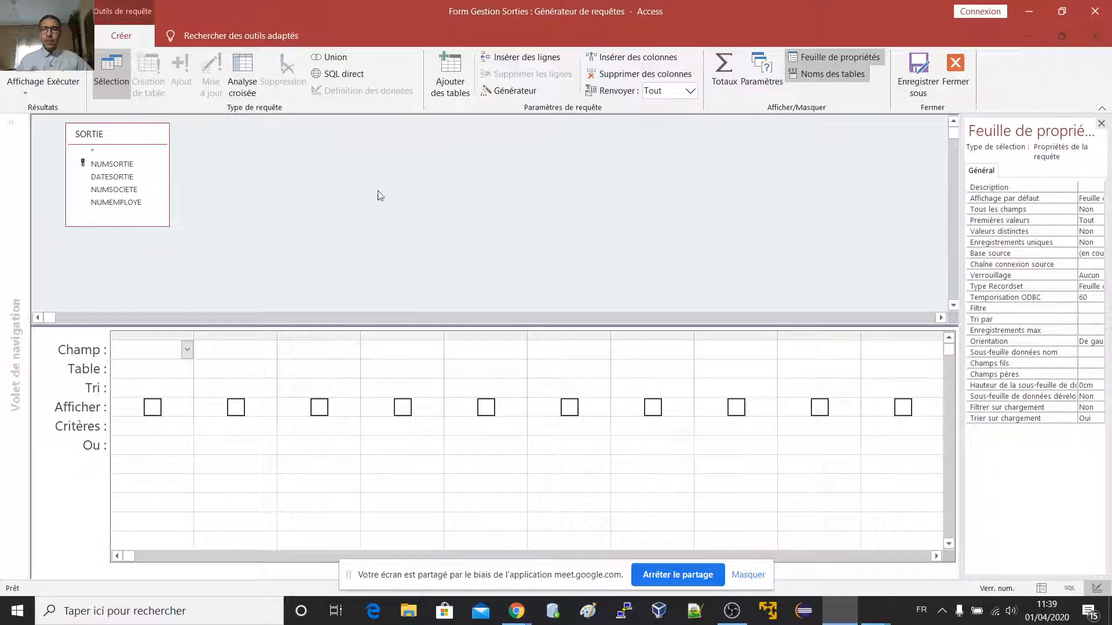
left_click(447, 73)
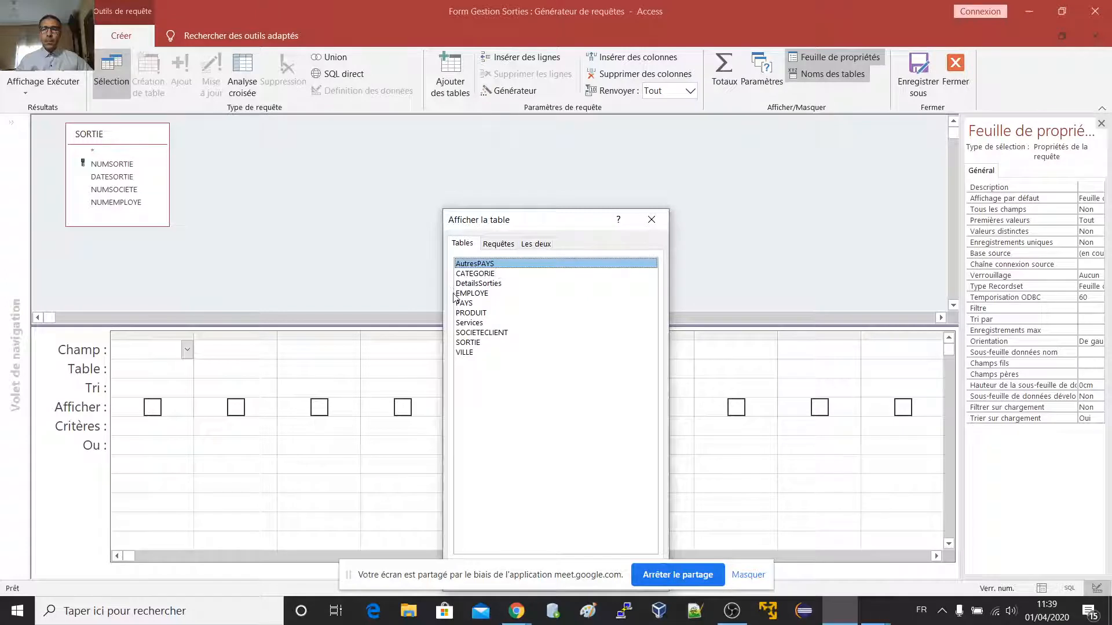
double_click(484, 332)
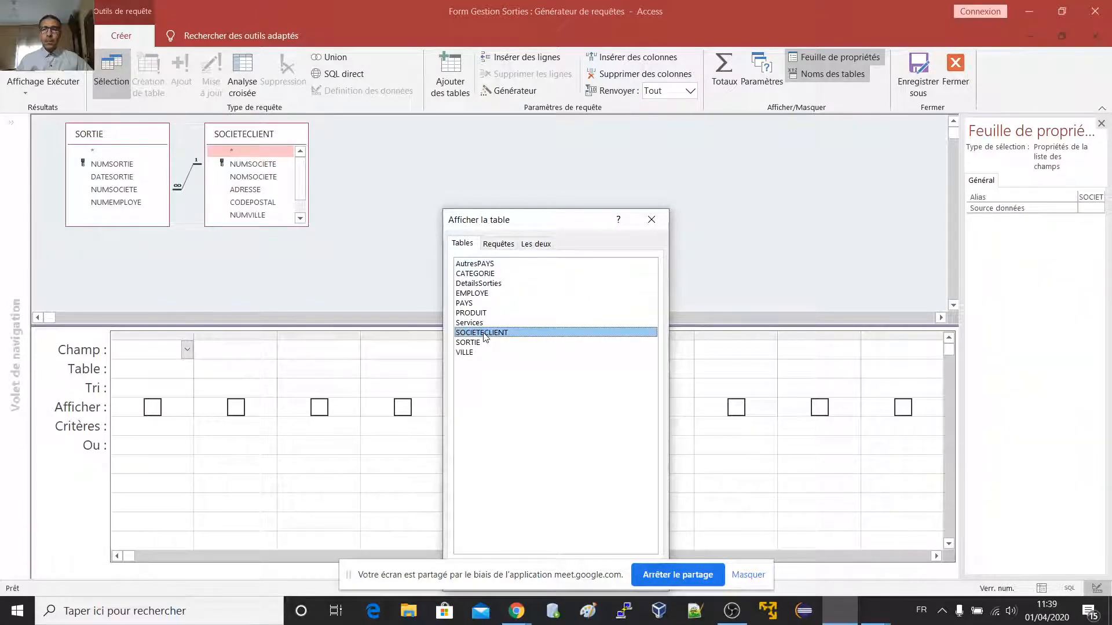
double_click(473, 353)
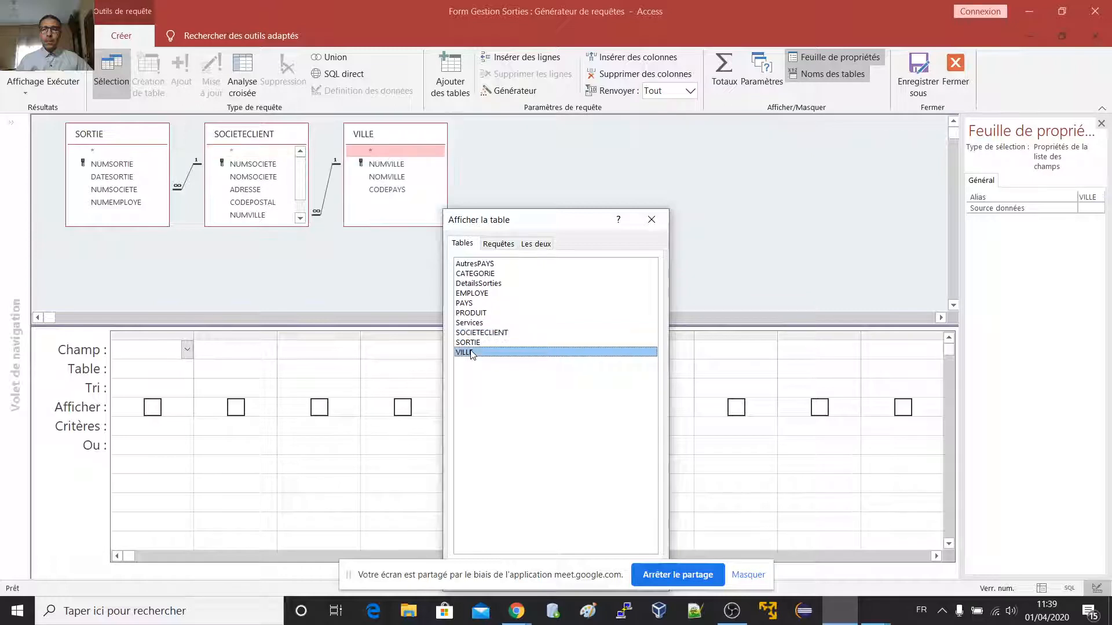
double_click(464, 303)
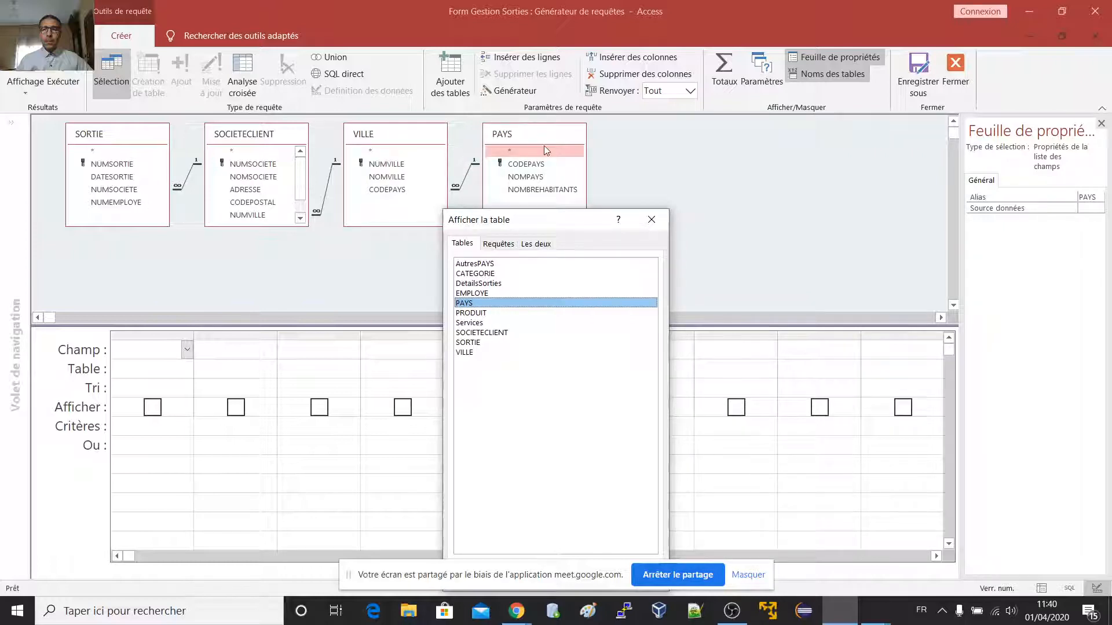
left_click(650, 221)
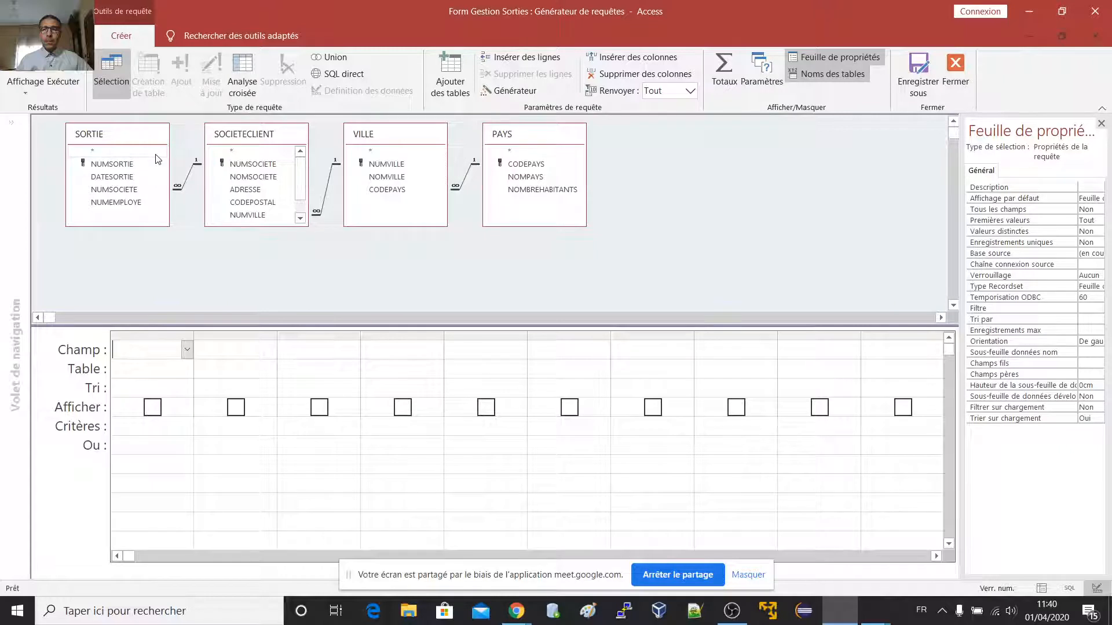
Add all four SORTIE fields, NUMSORTIE through NUMEMPLOYE, to the query grid together.
left_click(114, 166)
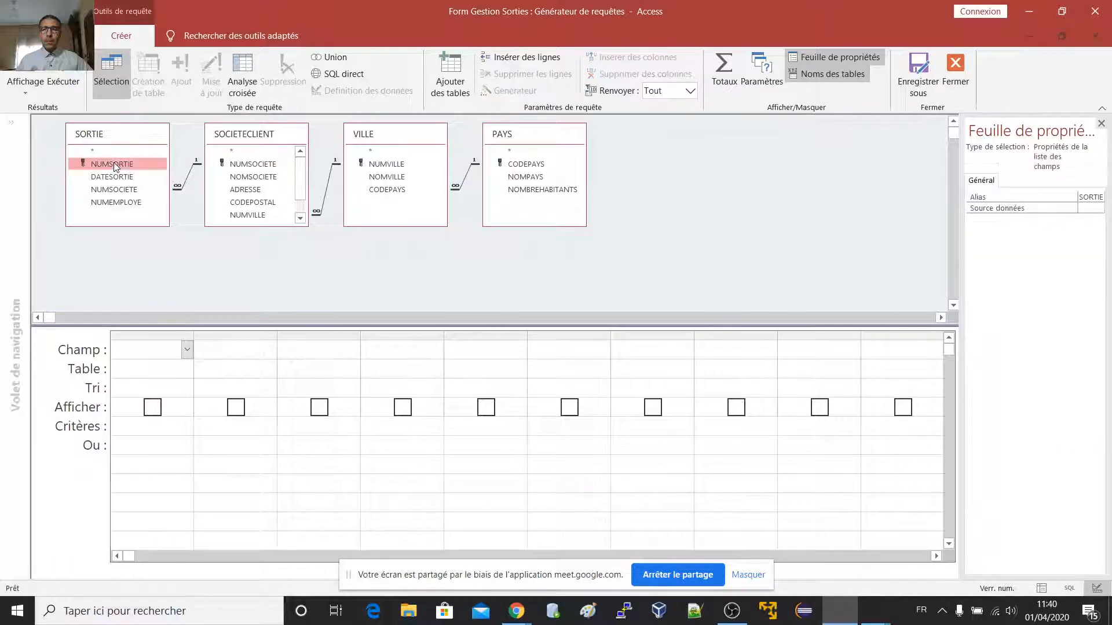
left_click(129, 204)
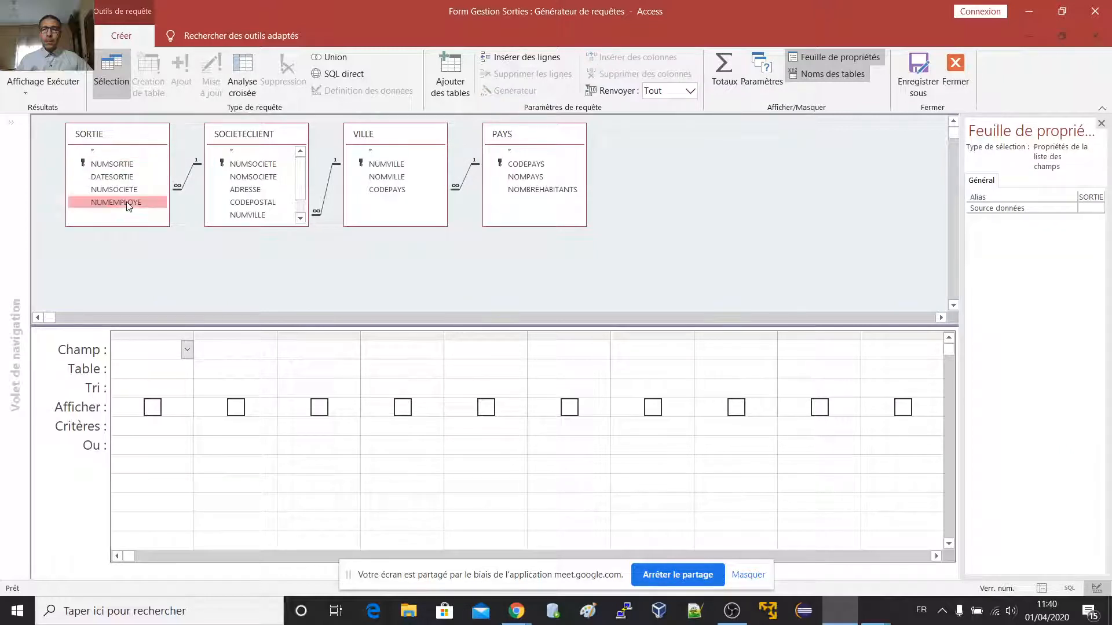
left_click(116, 164)
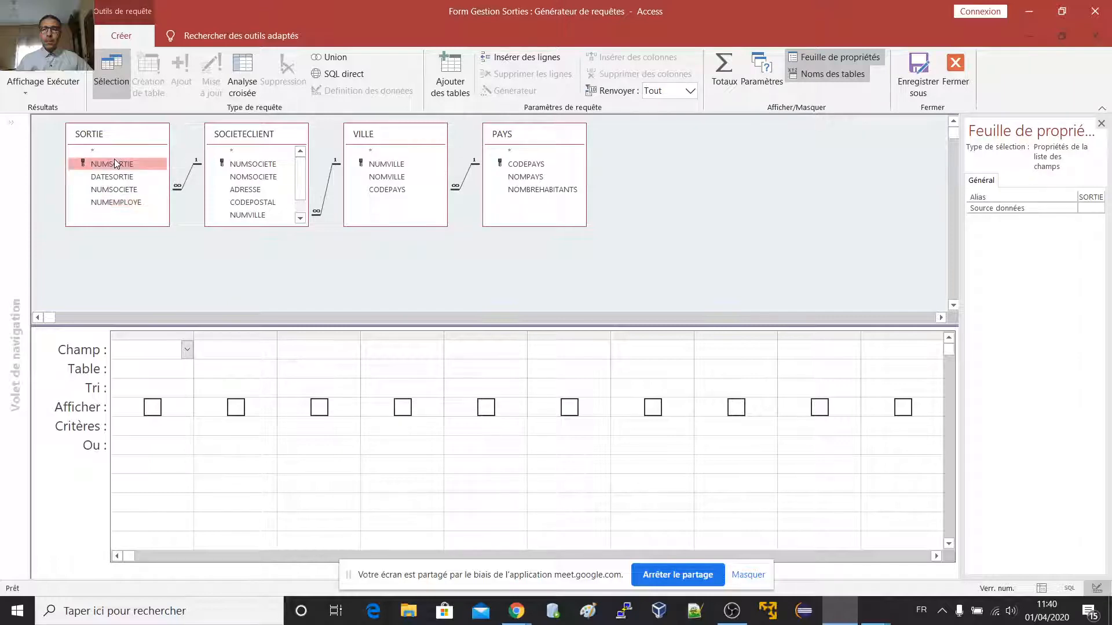
left_click(122, 204, "shift")
left_click_drag(122, 203, 134, 350)
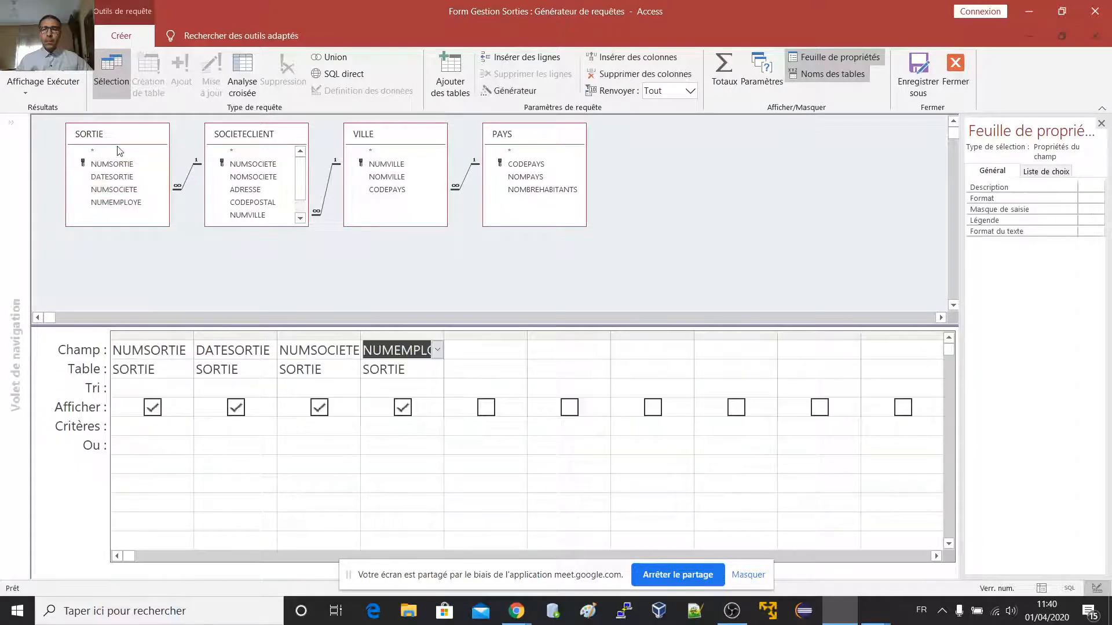
left_click(118, 164)
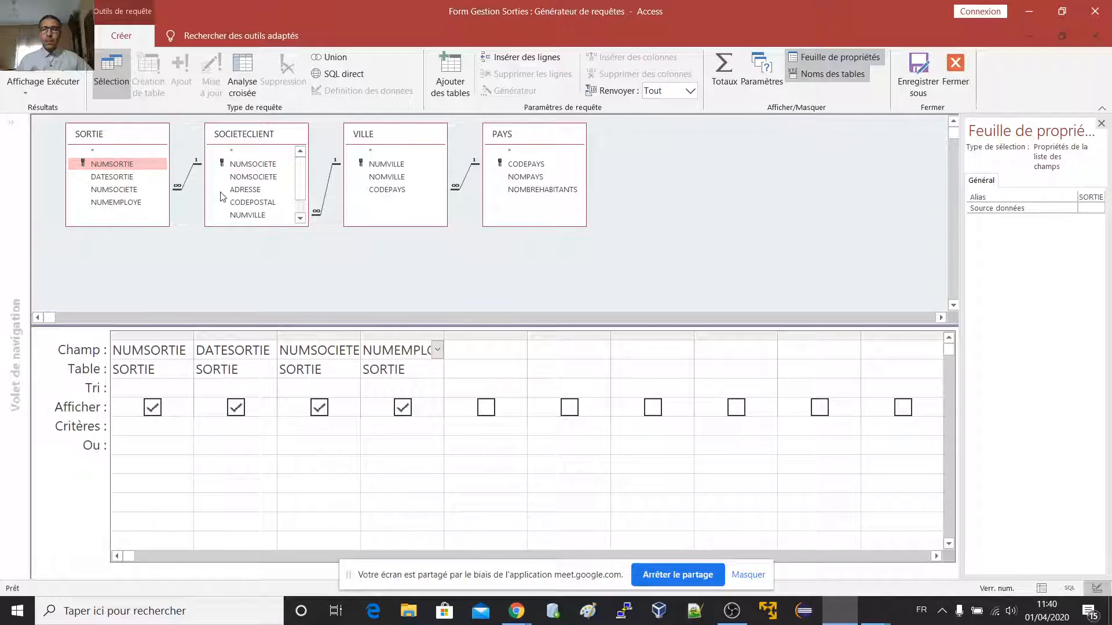
Move the NUMSOCIETE column after NUMEMPLOYE in the query grid.
left_click(258, 178)
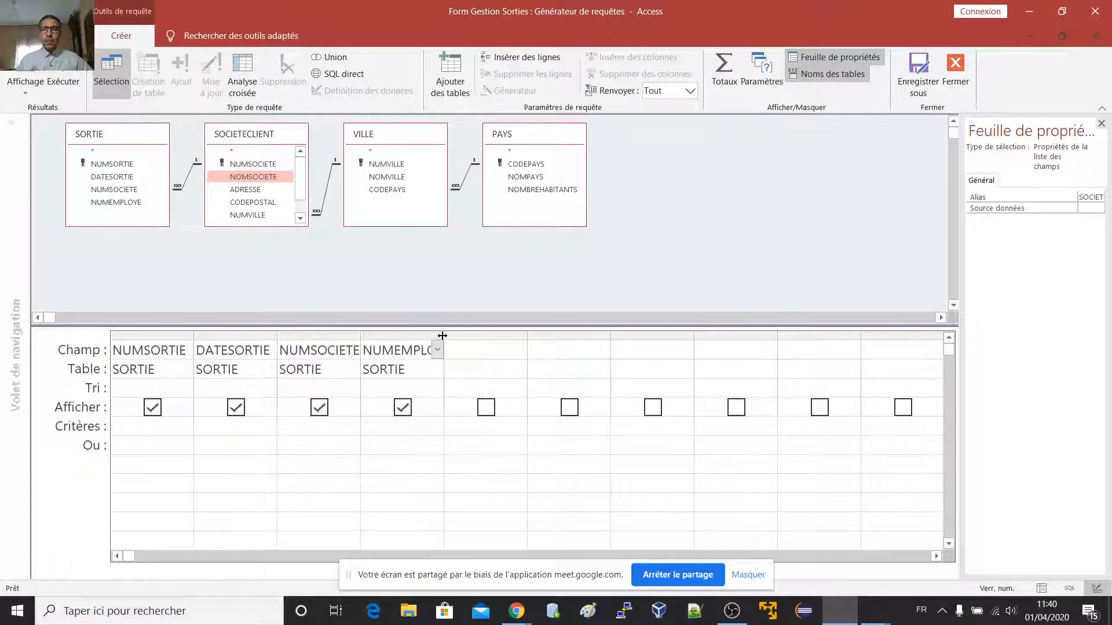
left_click(319, 337)
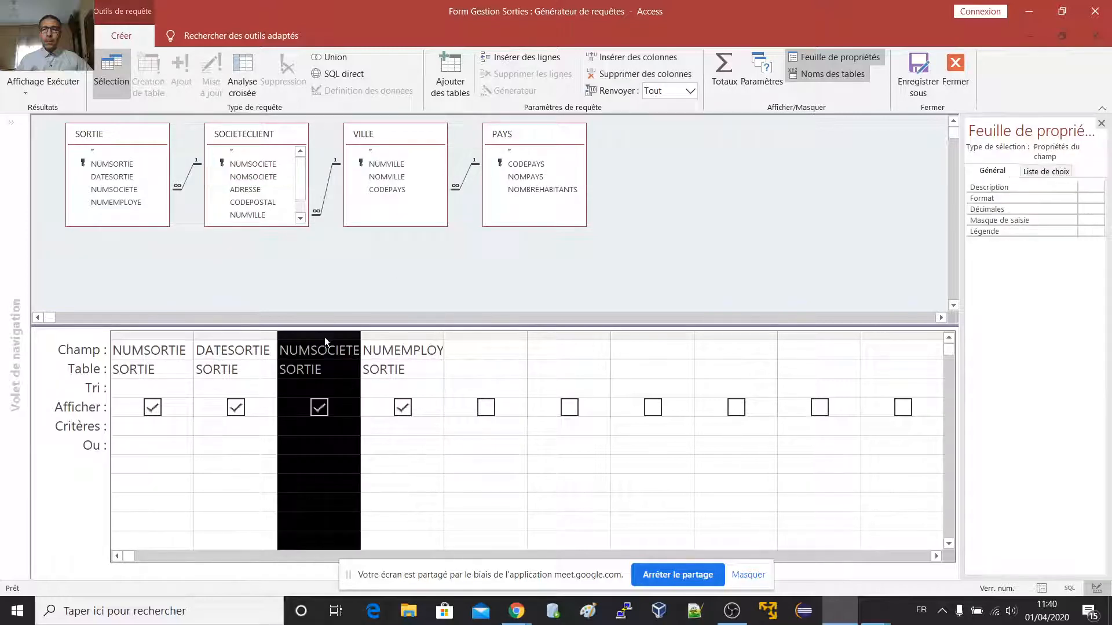
left_click_drag(324, 337, 454, 352)
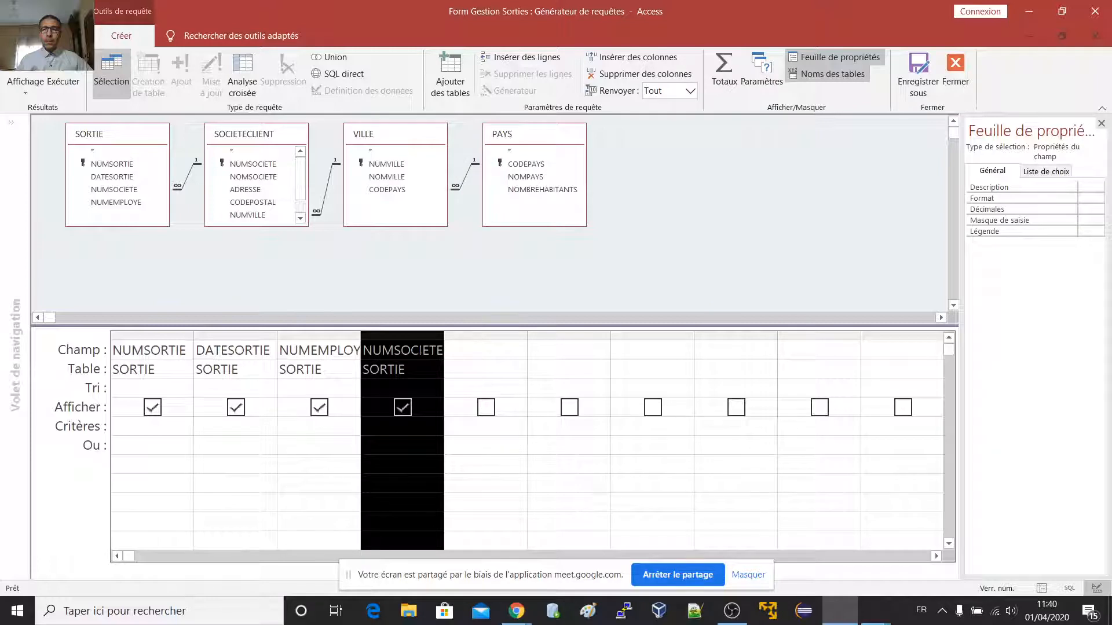
Add NOMSOCIETE and NUMVILLE from SOCIETECLIENT, NOMVILLE and CODEPAYS from VILLE, and NOMPAYS from PAYS to the query grid.
left_click(250, 181)
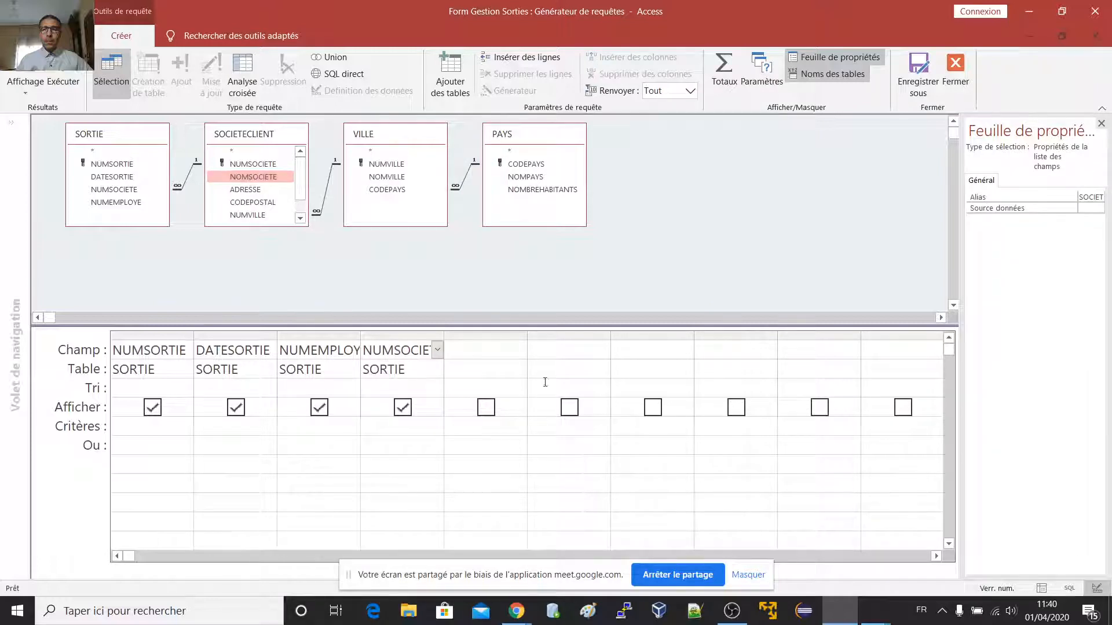
left_click(284, 175)
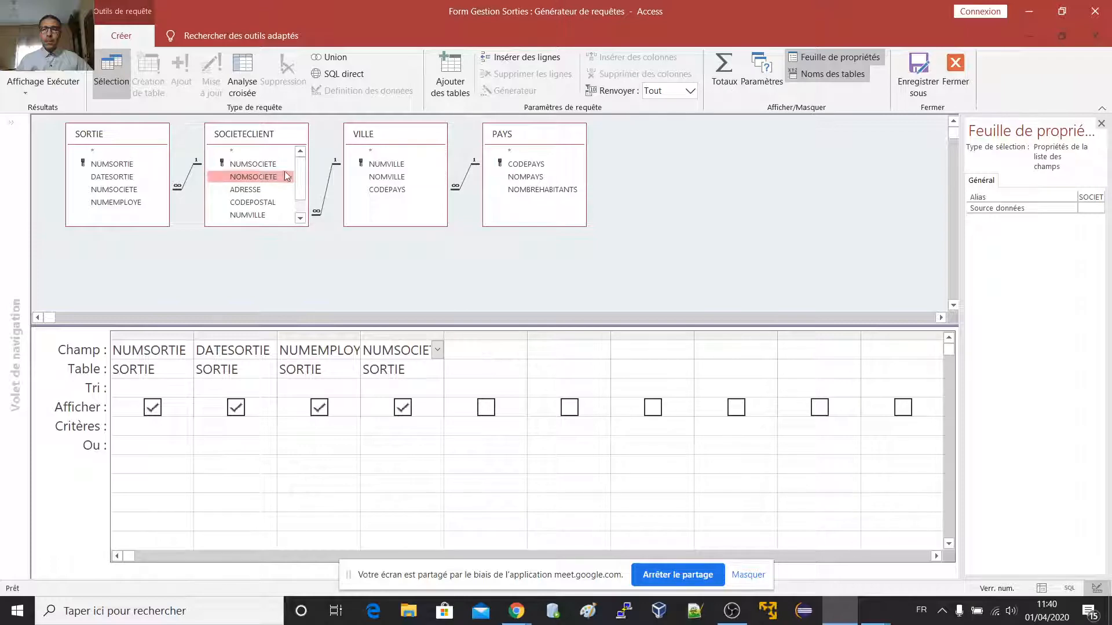
double_click(256, 179)
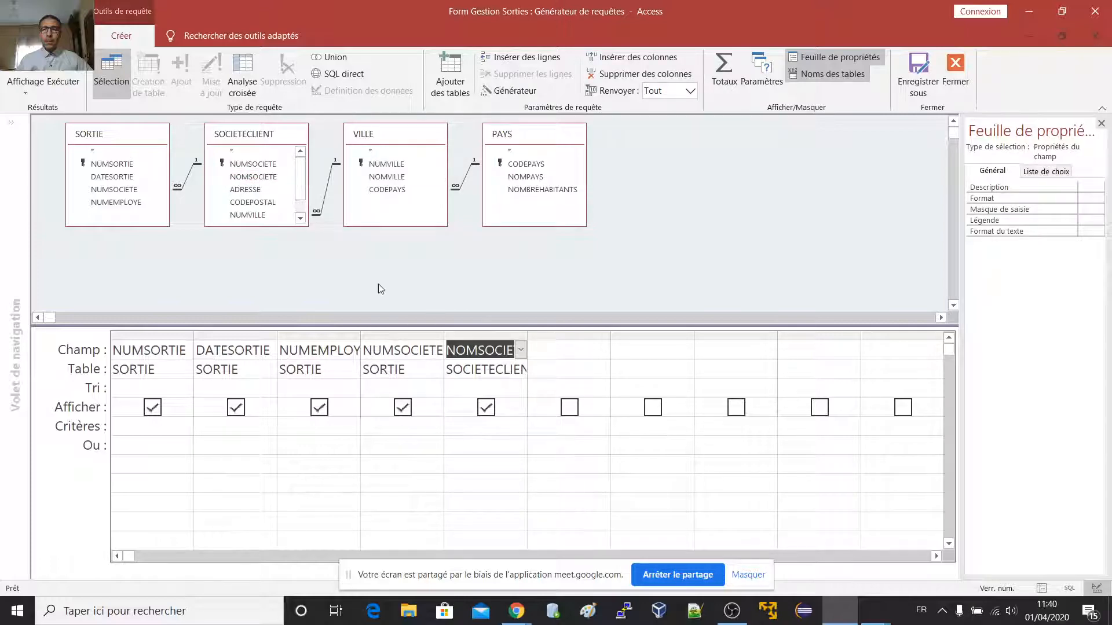
double_click(255, 216)
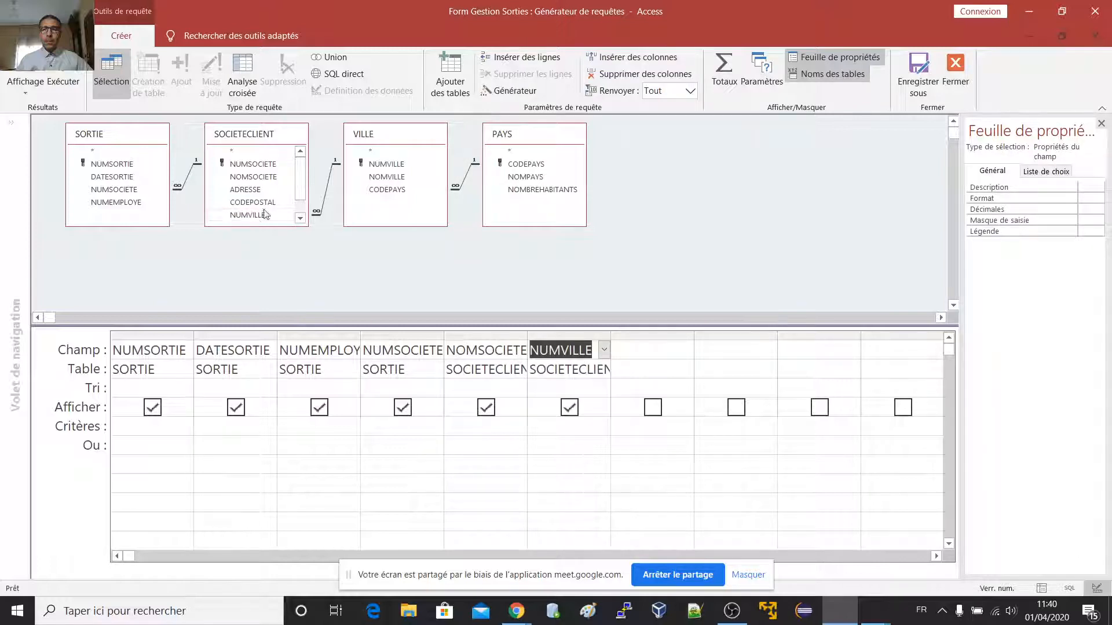
double_click(381, 177)
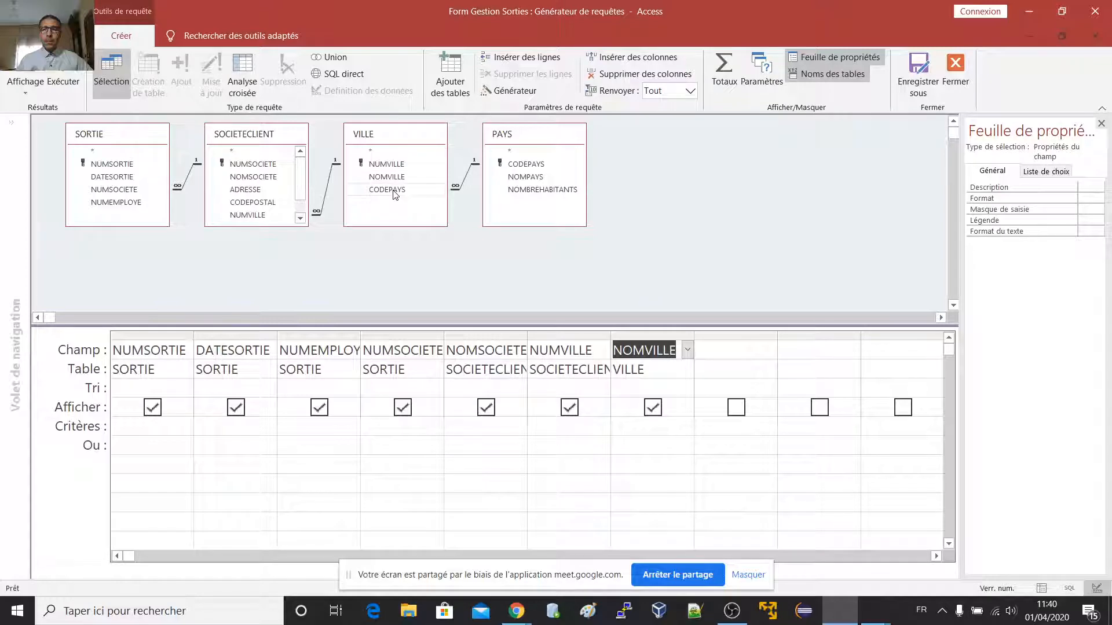
double_click(388, 190)
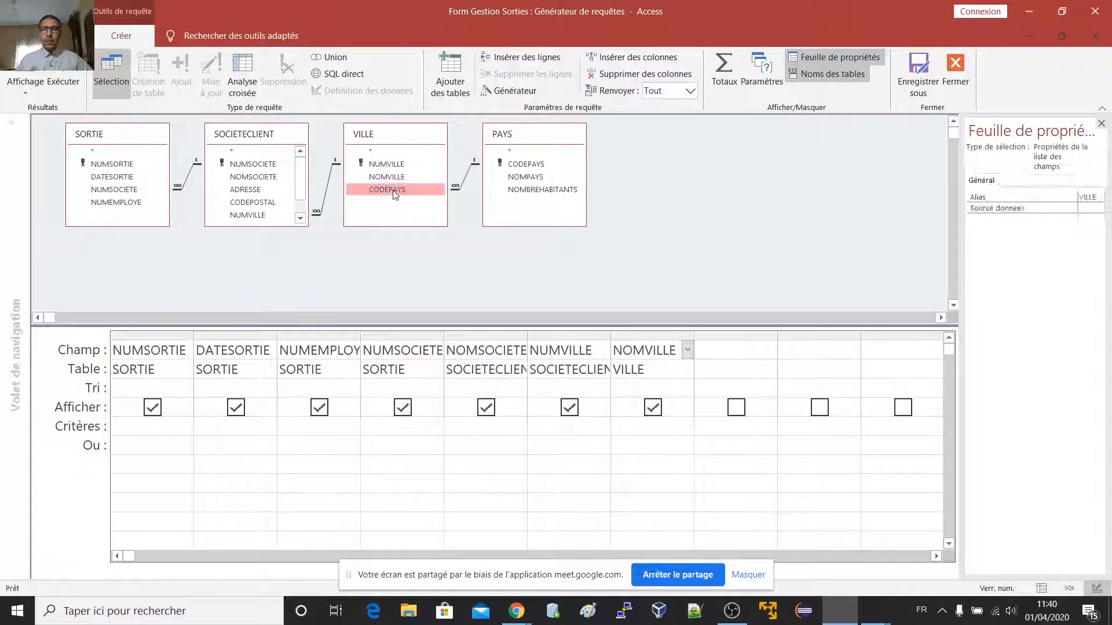
double_click(536, 178)
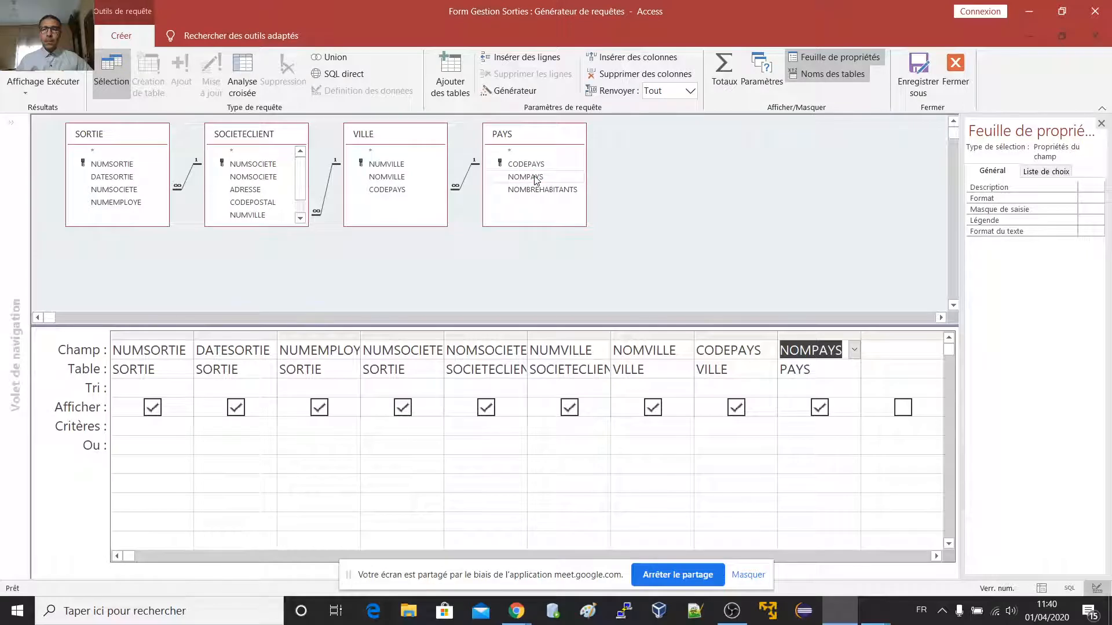
Examine the key fields that link SORTIE to SOCIETECLIENT and SOCIETECLIENT to VILLE in the query's table diagram.
left_click(245, 166)
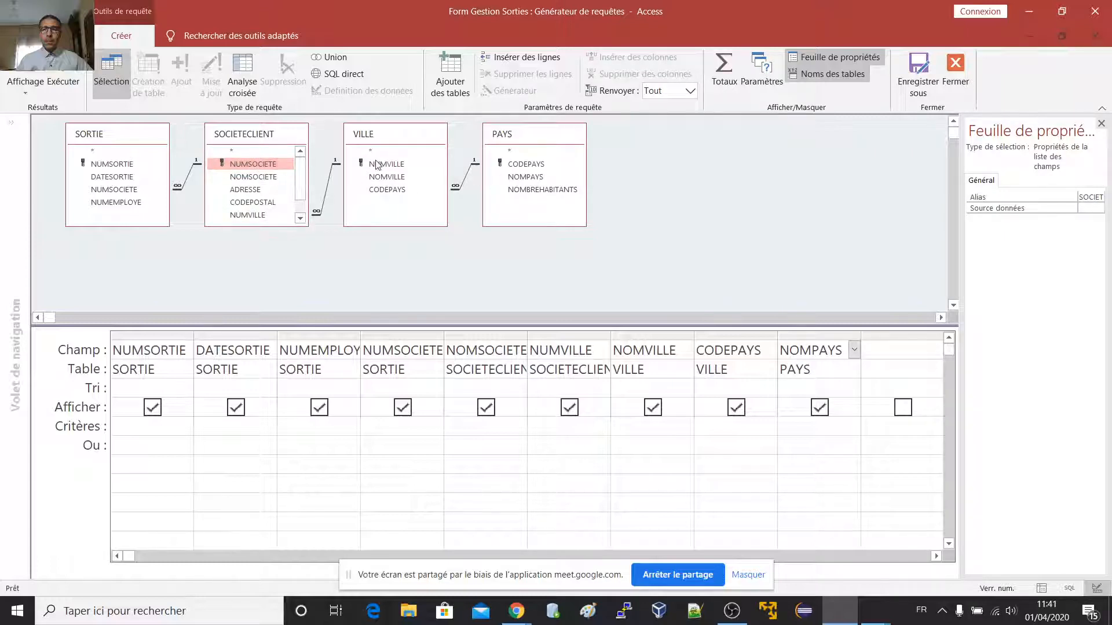
left_click(120, 191)
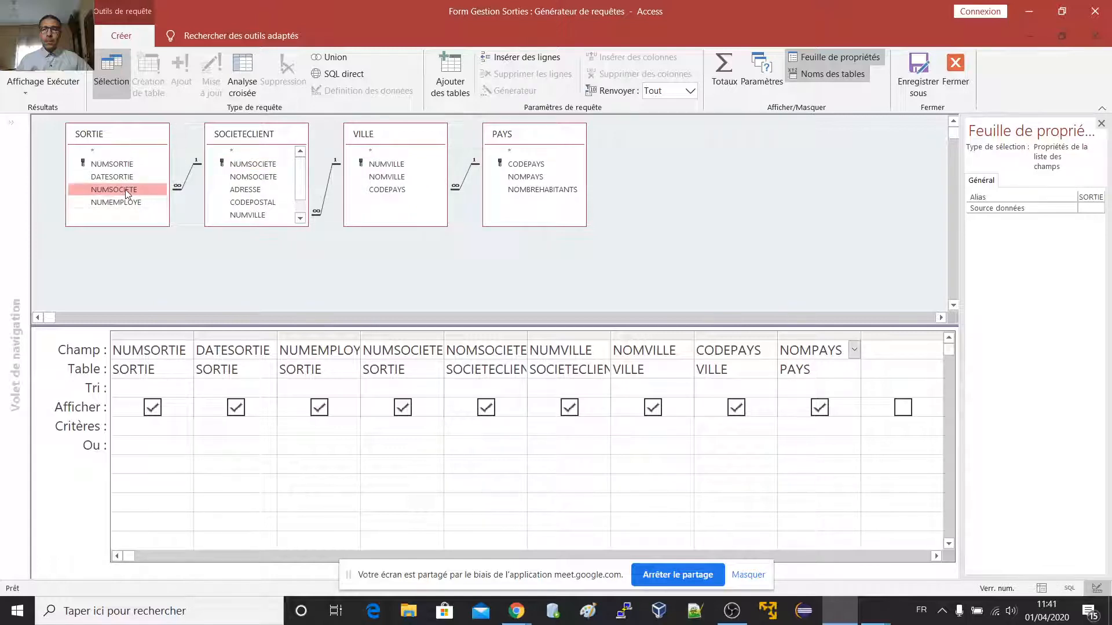
left_click(238, 165)
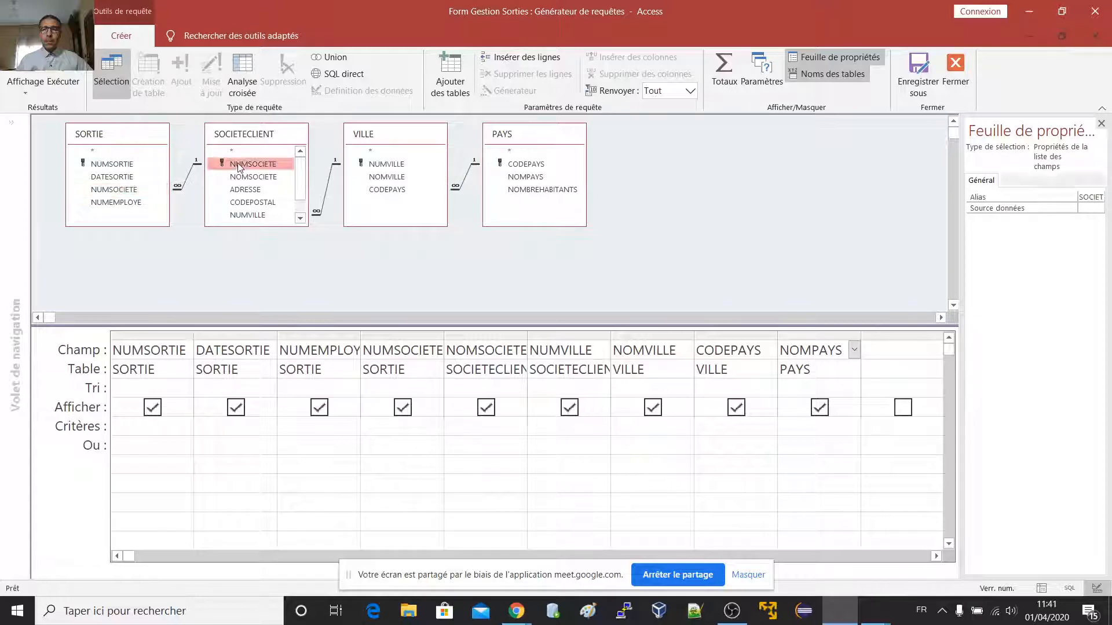
left_click(253, 214)
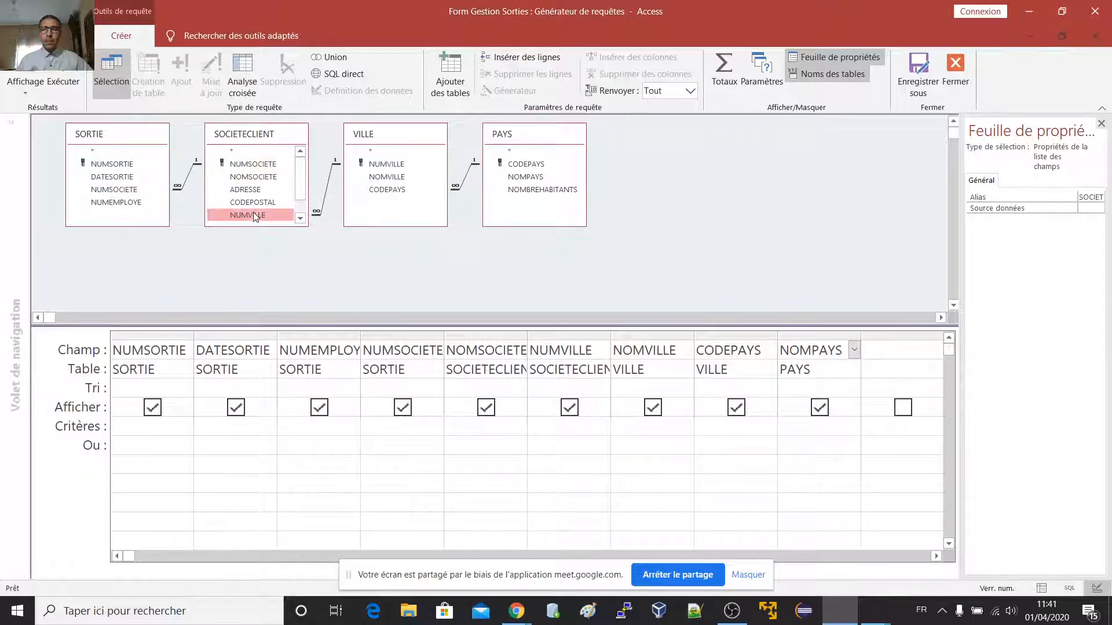
left_click(381, 168)
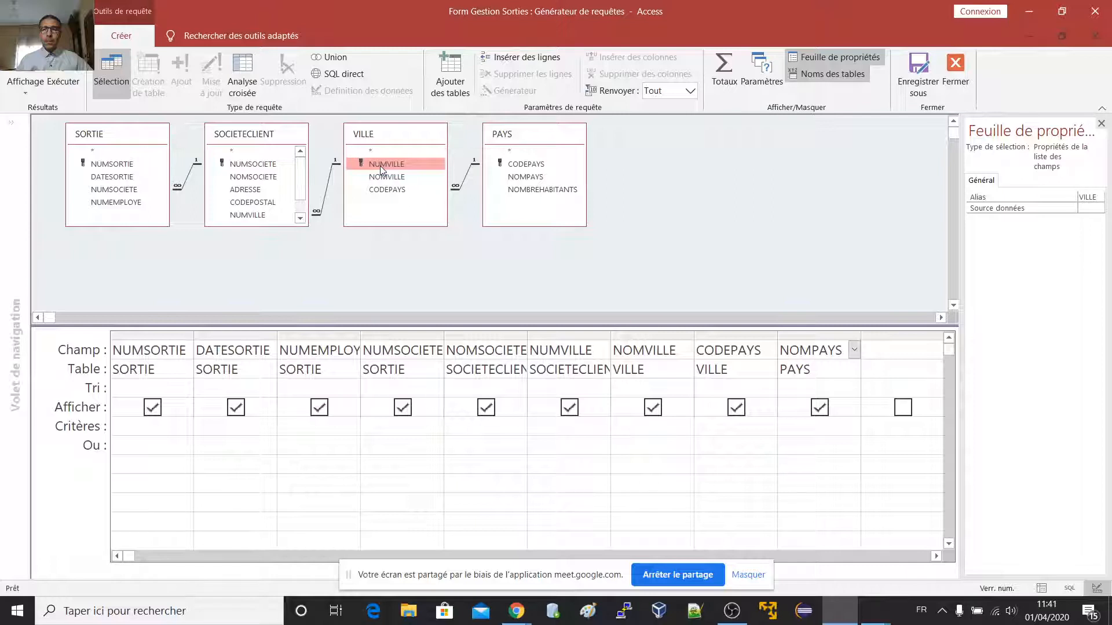
Insert NUMSOCIETE from SOCIETECLIENT before NOMSOCIETE in the query grid, compare it with SORTIE's NUMSOCIETE, and delete the inserted column.
left_click(251, 167)
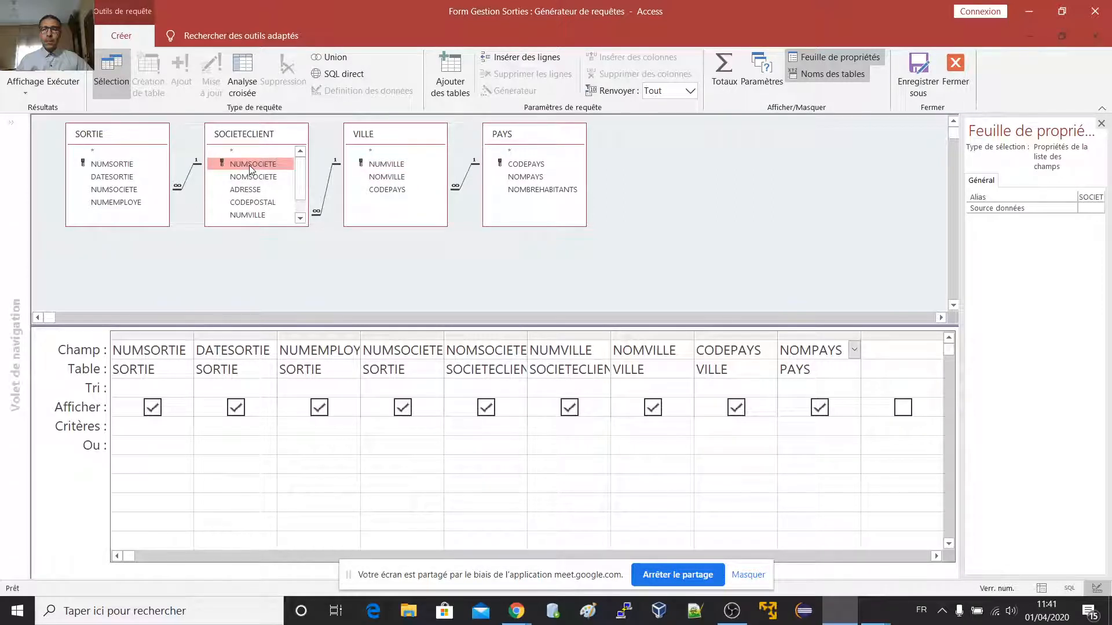
left_click_drag(251, 168, 463, 335)
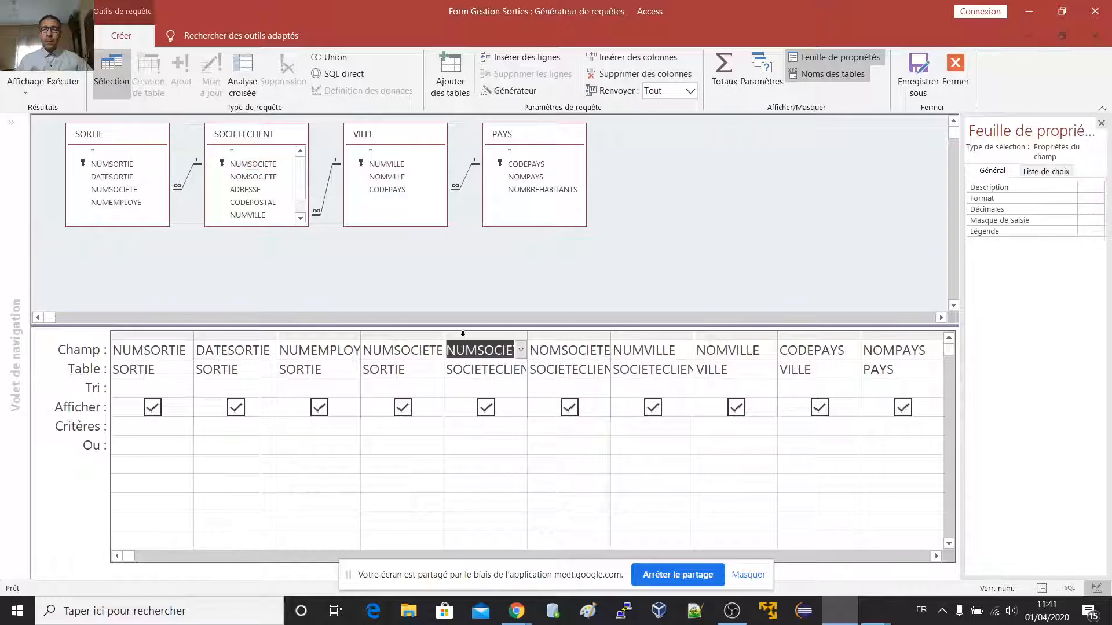
left_click(158, 334)
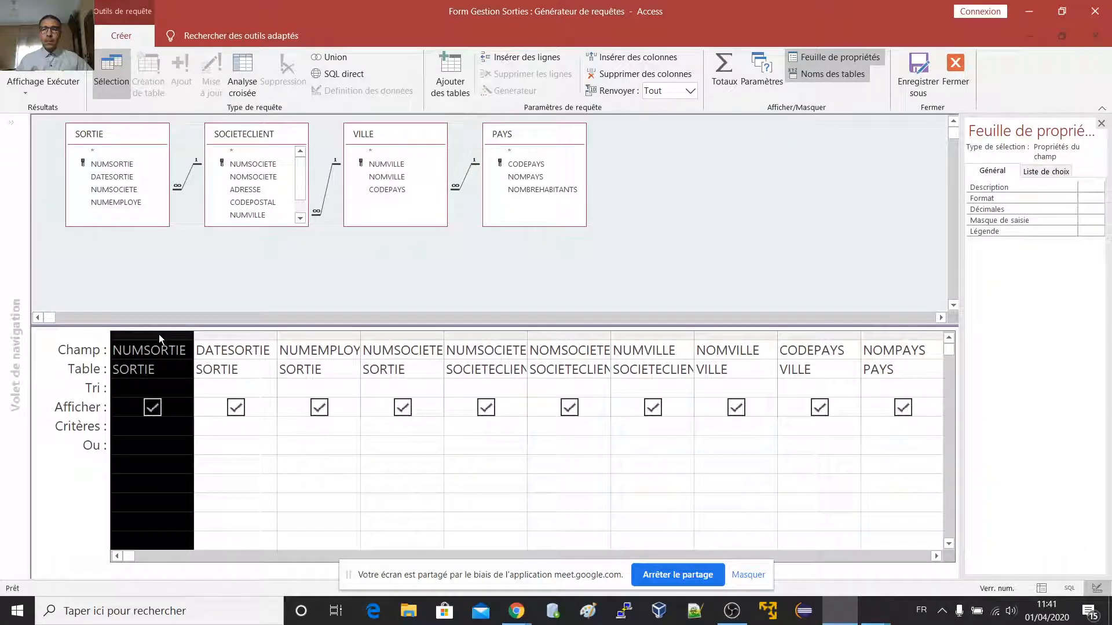
left_click(484, 336)
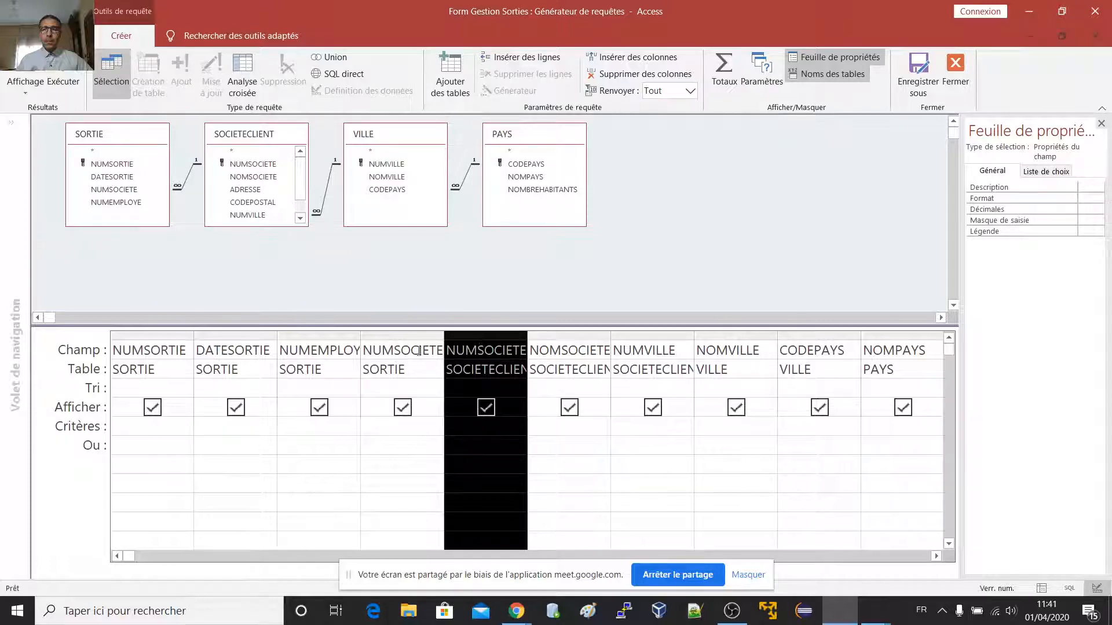
left_click(418, 336)
left_click(470, 336)
key("Delete")
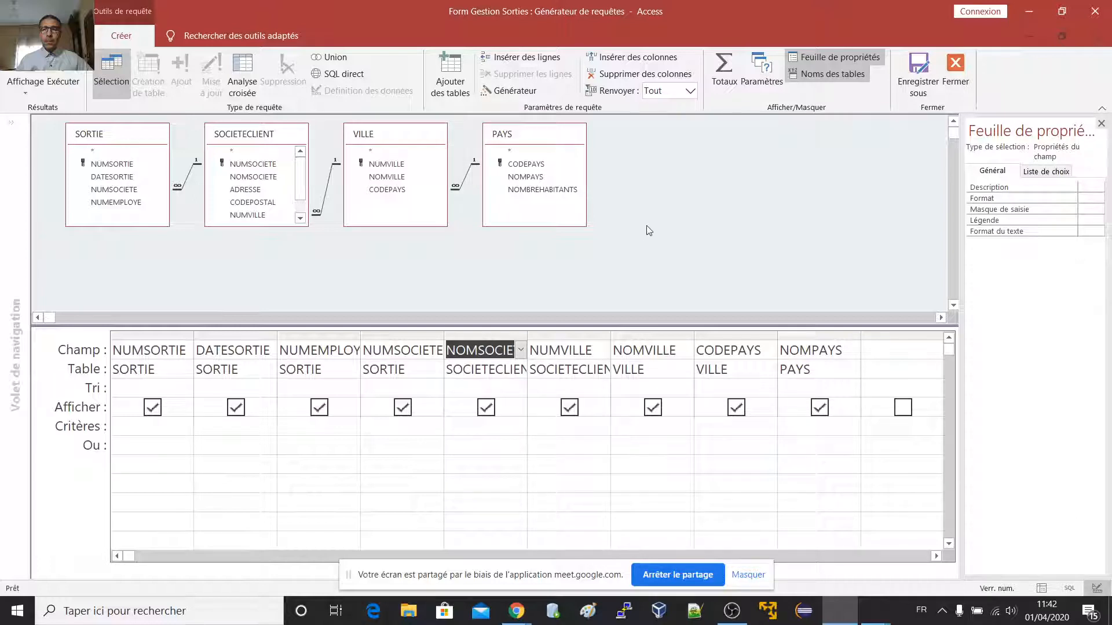
Close the query builder, saving the SQL statement as the subform's record source, and widen the property sheet to check the source.
left_click(957, 68)
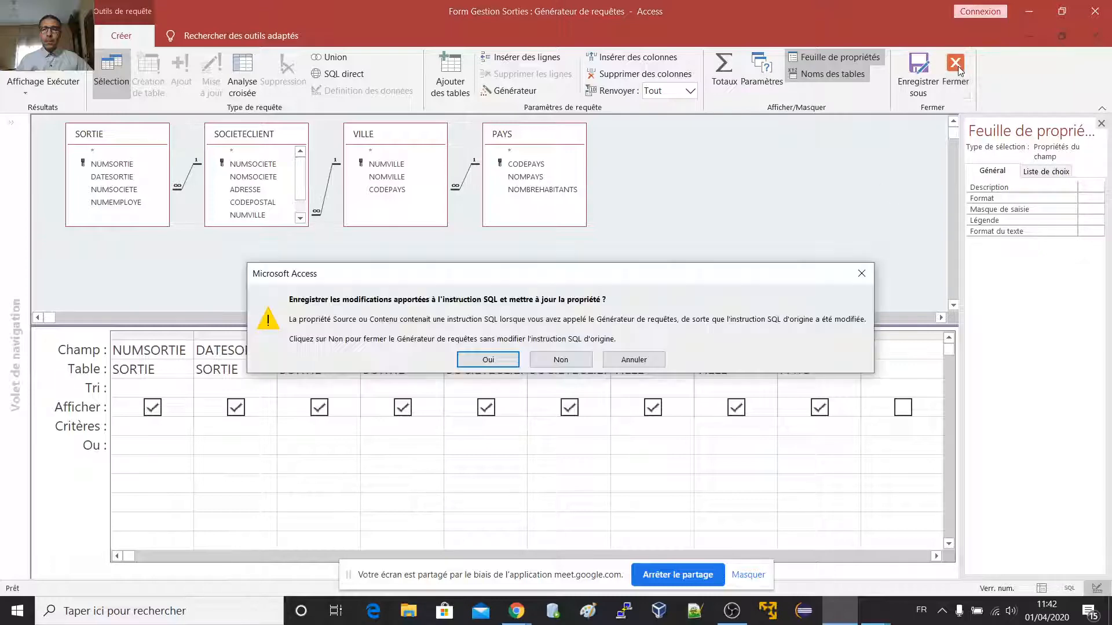
left_click(495, 359)
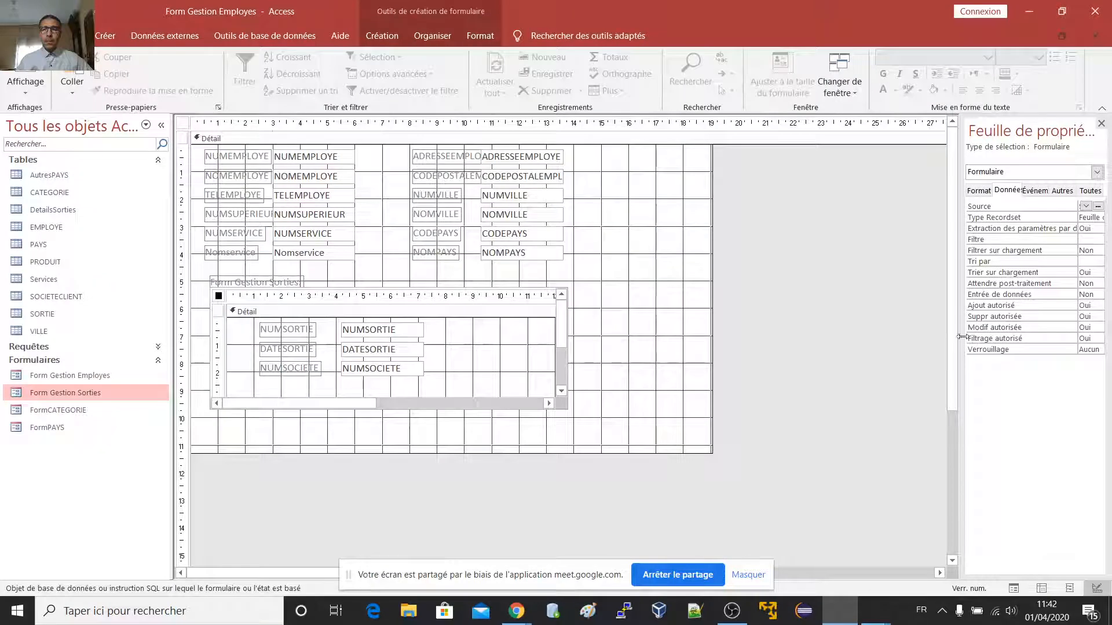
left_click_drag(961, 333, 871, 333)
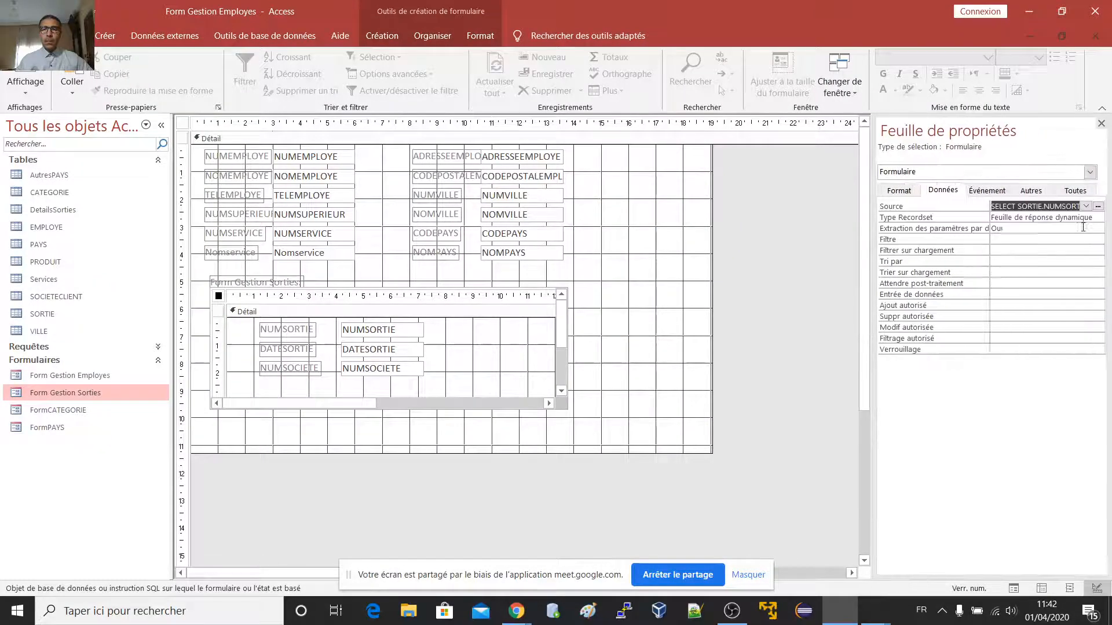
left_click(1045, 206)
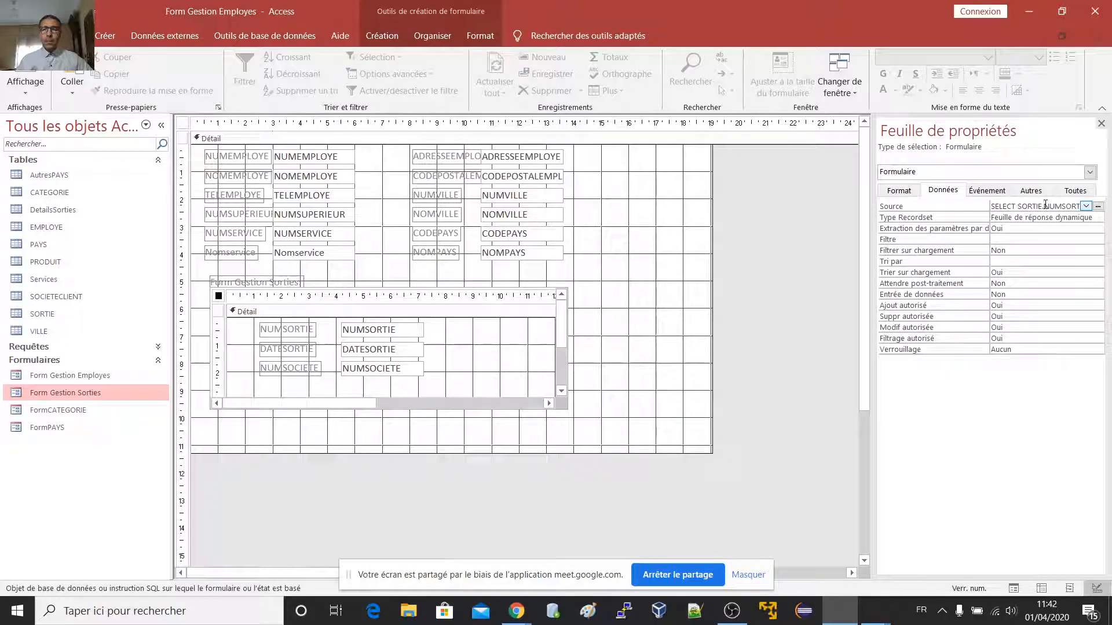
left_click(902, 207)
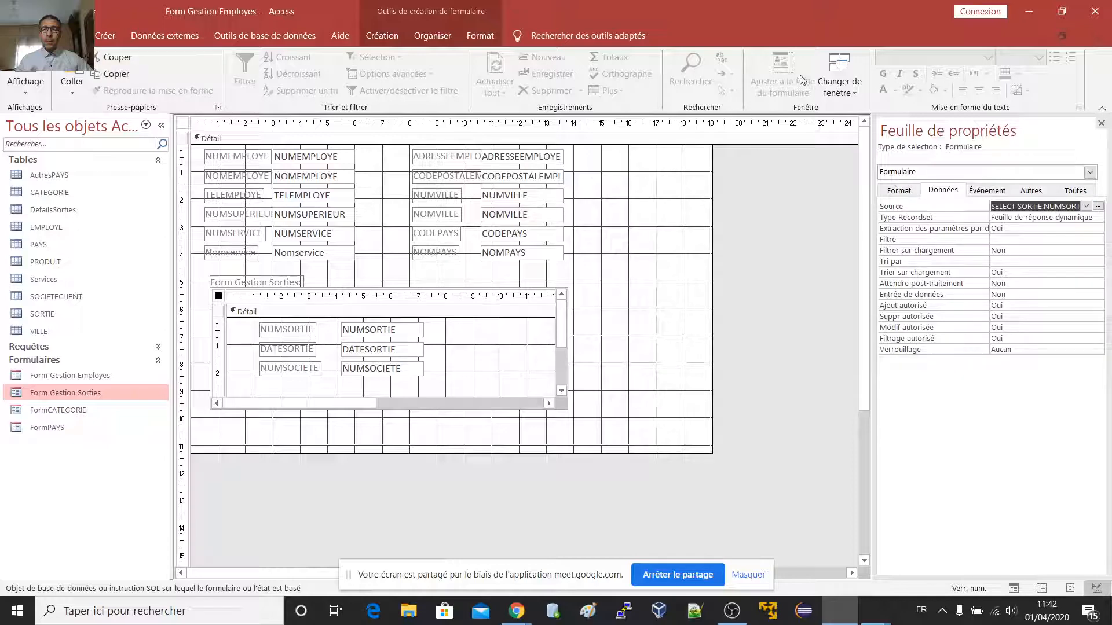
Replace the subform's existing NUMSORTIE, DATESORTIE and NUMSOCIETE controls with all available fields of its new source, NUMSORTIE through NOMPAYS.
left_click(384, 37)
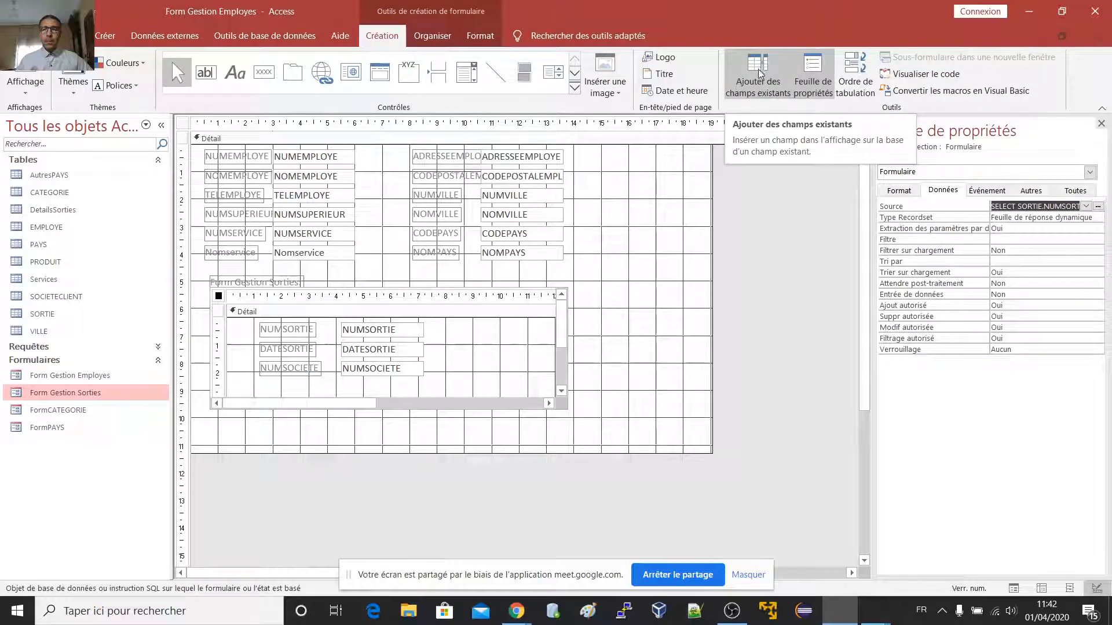
left_click(760, 73)
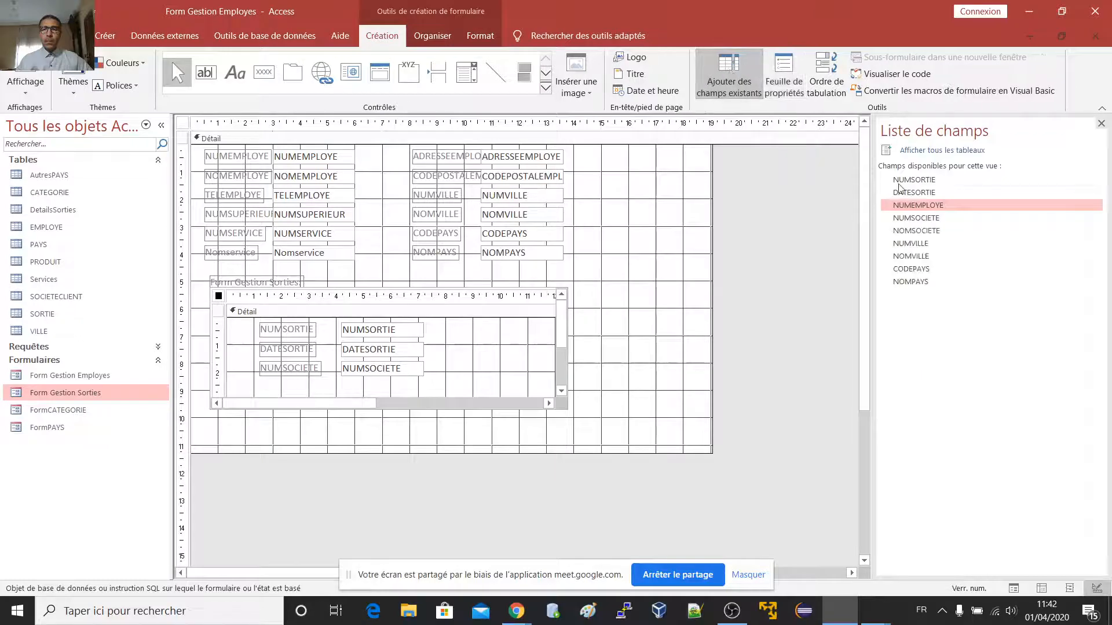
left_click(932, 182)
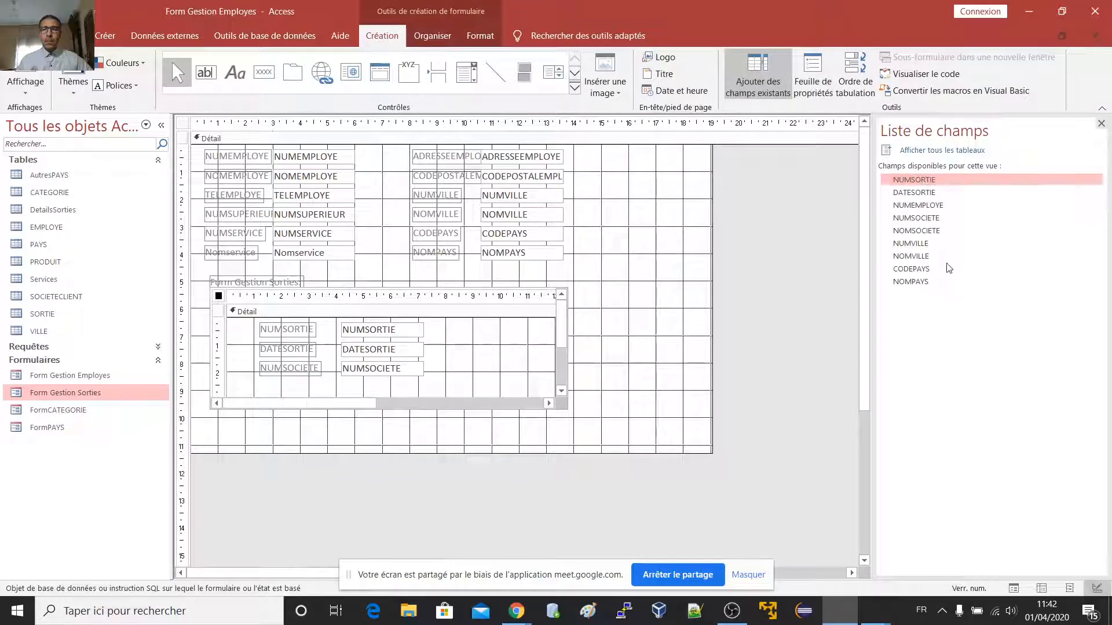
left_click(920, 284, "shift")
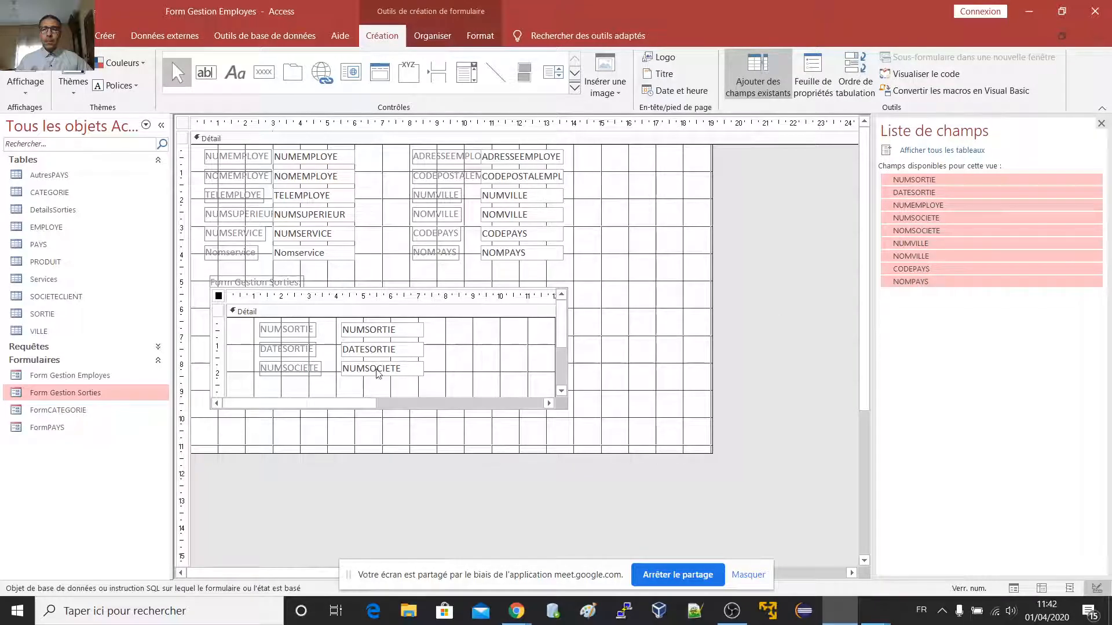
left_click_drag(390, 384, 303, 329)
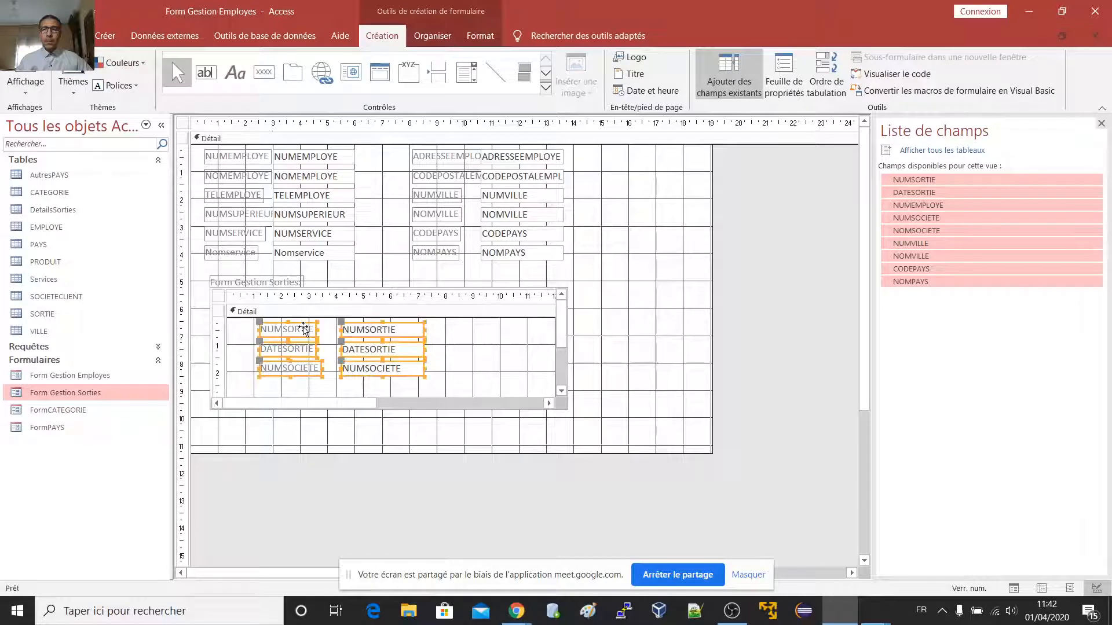
key("Delete")
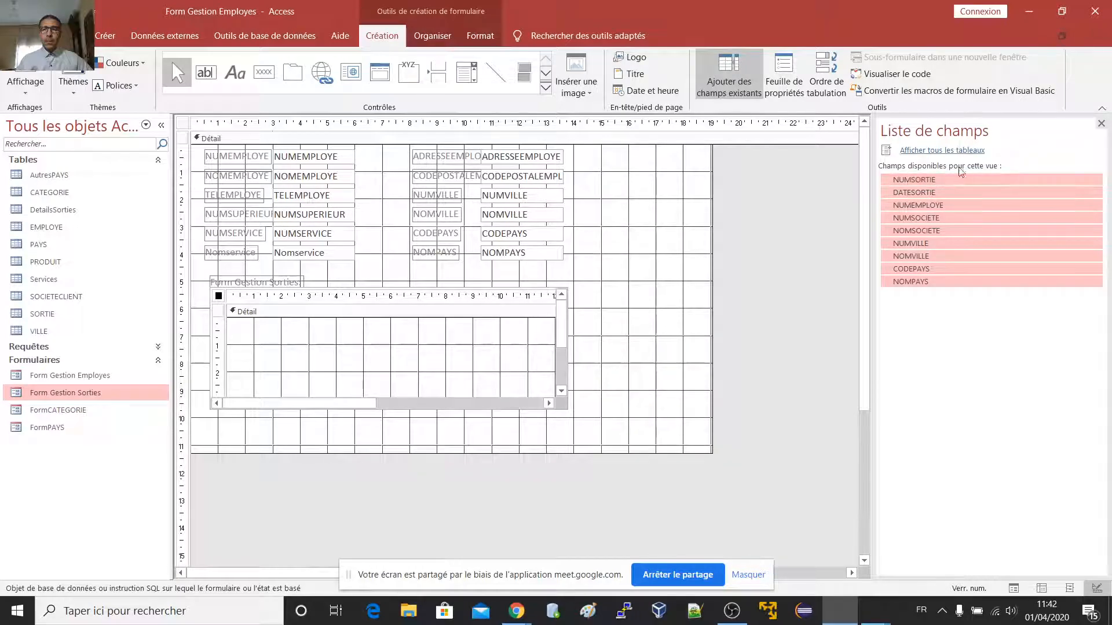
left_click_drag(920, 181, 281, 341)
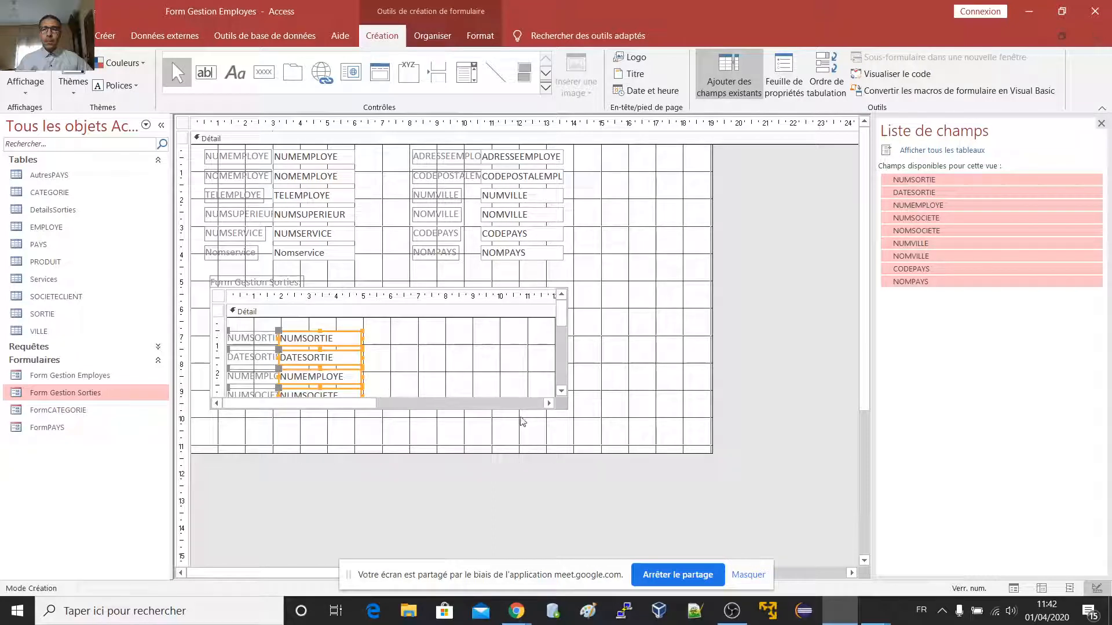
left_click(527, 376)
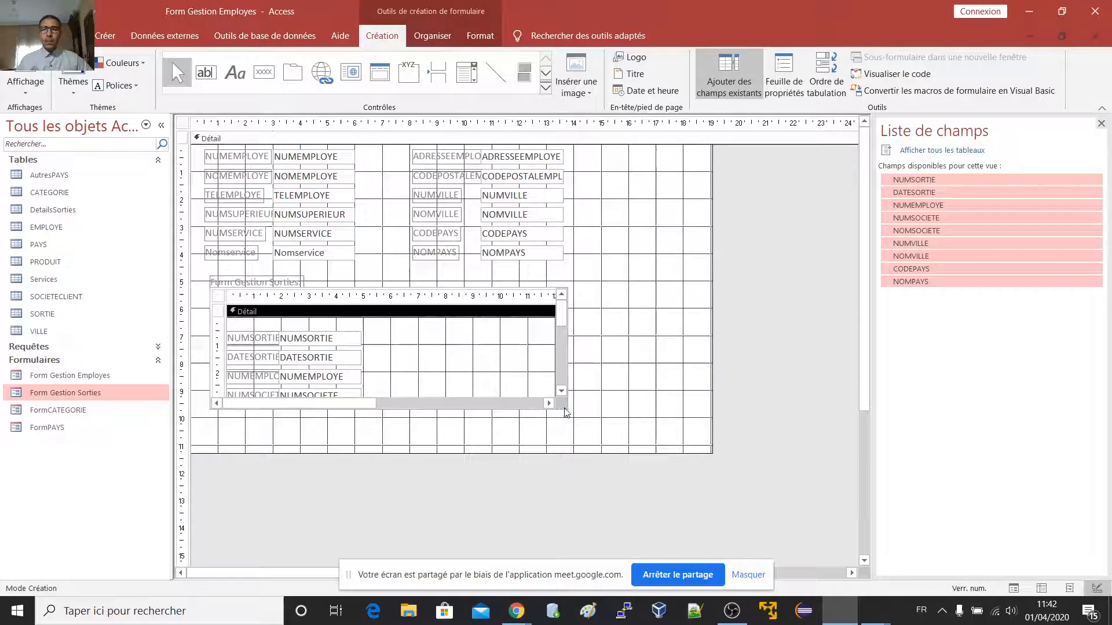
Increase the height of the Form Gestion Sorties subform control slightly on the employee form.
left_click(718, 336)
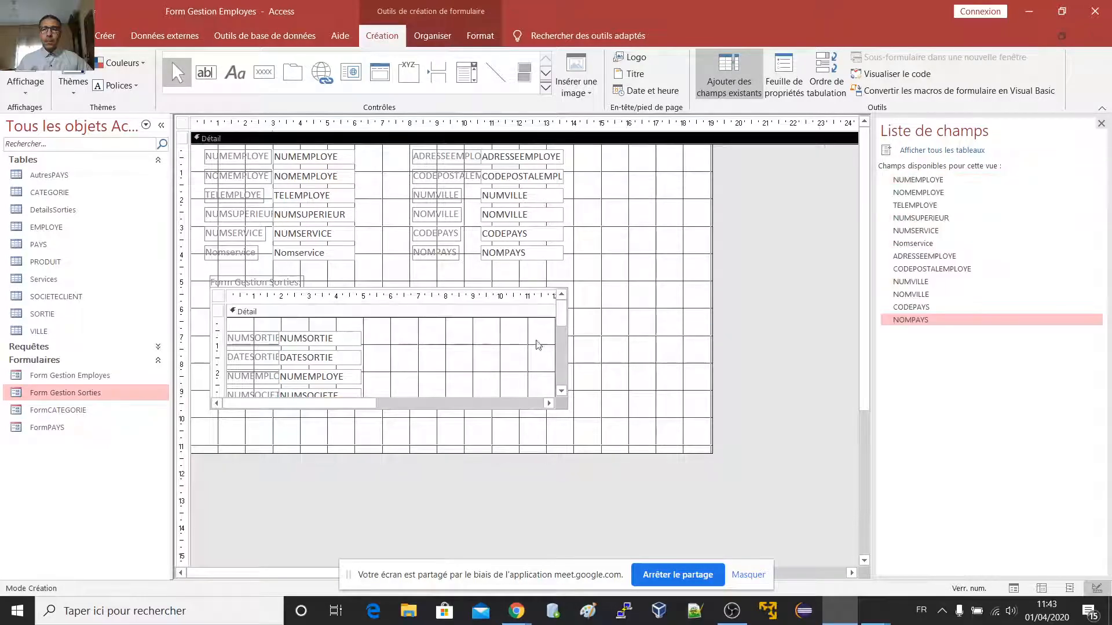
left_click(537, 343)
key("shift+Down")
key("shift+Down")
key("shift+Down")
key("shift+Down")
key("shift+Down")
key("shift+Down")
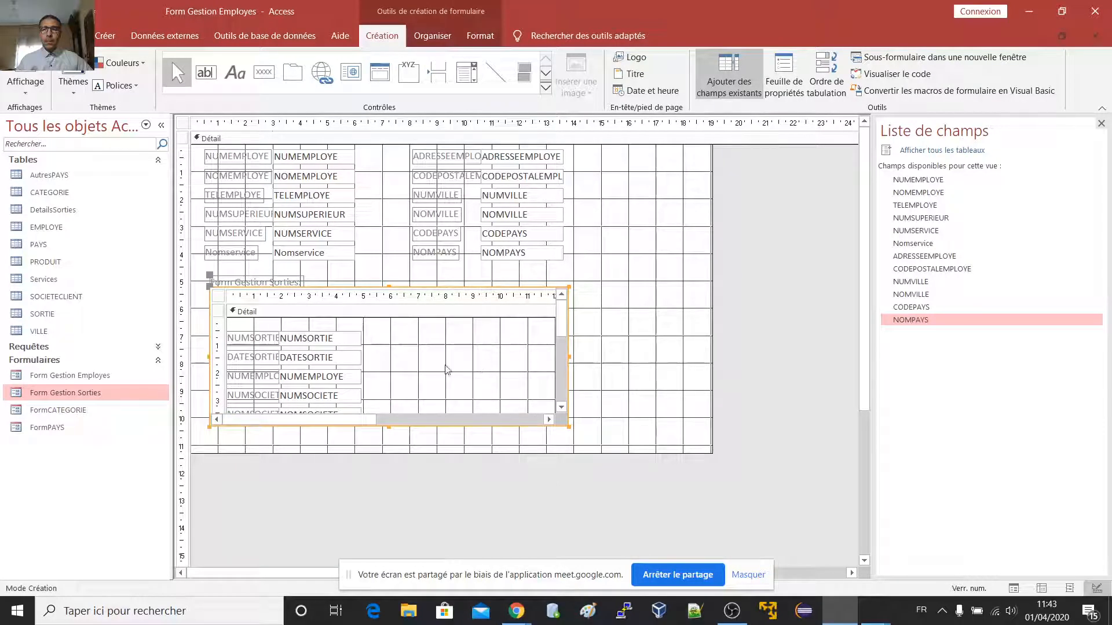
Delete the NUMEMPLOYE control and its label from the sorties subform, since the main form already has that field.
left_click(449, 368)
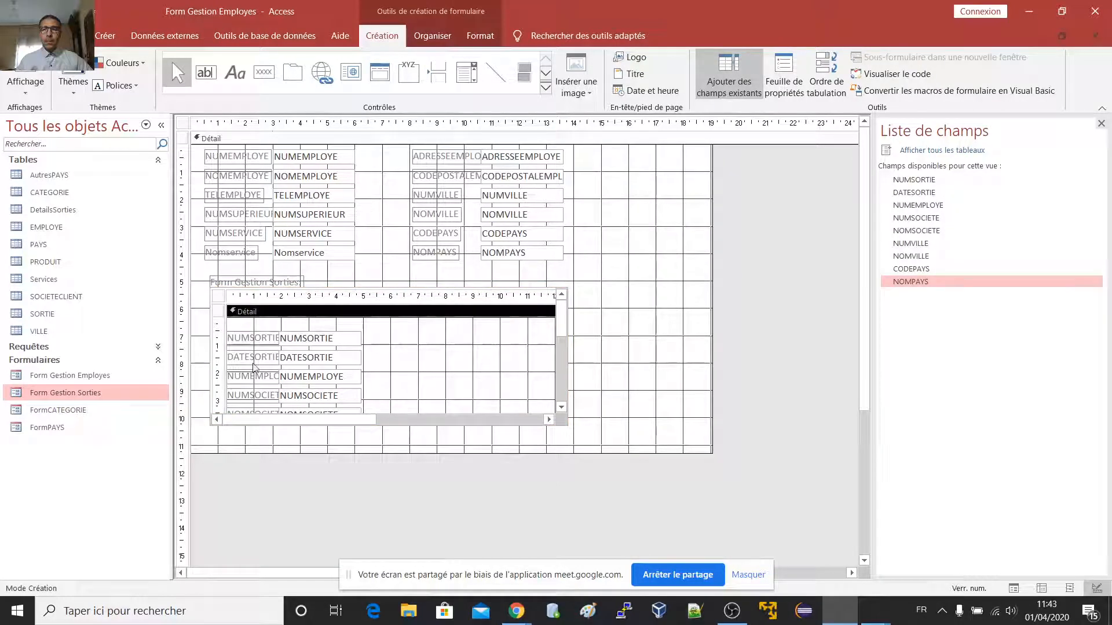
mouse_move(562, 328)
left_mouse_down()
mouse_move(556, 397)
mouse_move(554, 319)
left_mouse_up()
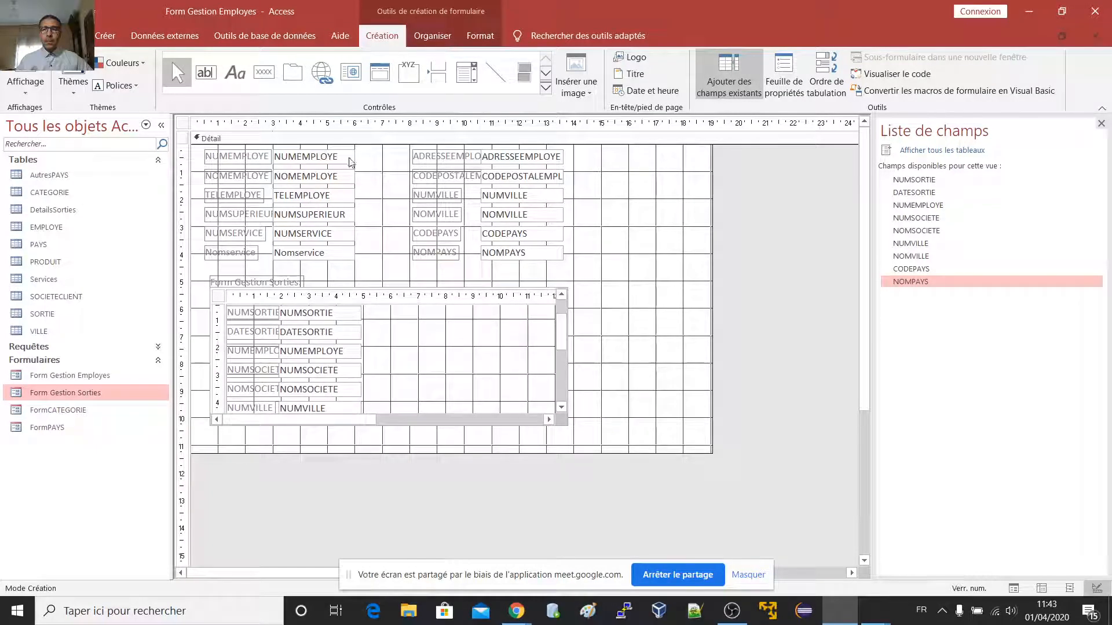
left_click(349, 160)
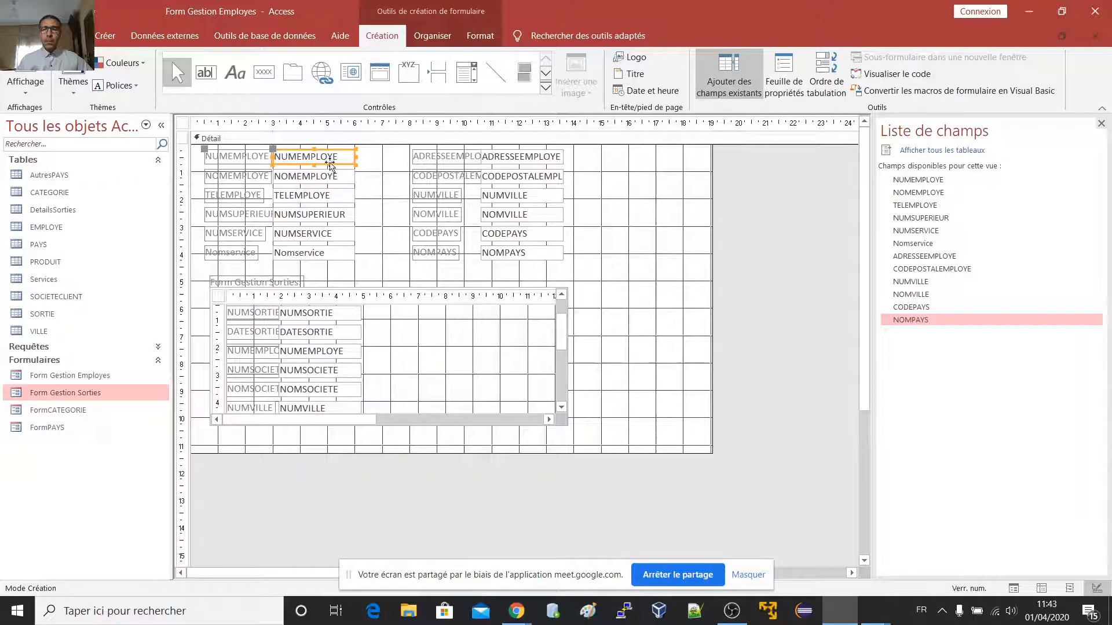
left_click(347, 357)
left_click(356, 359)
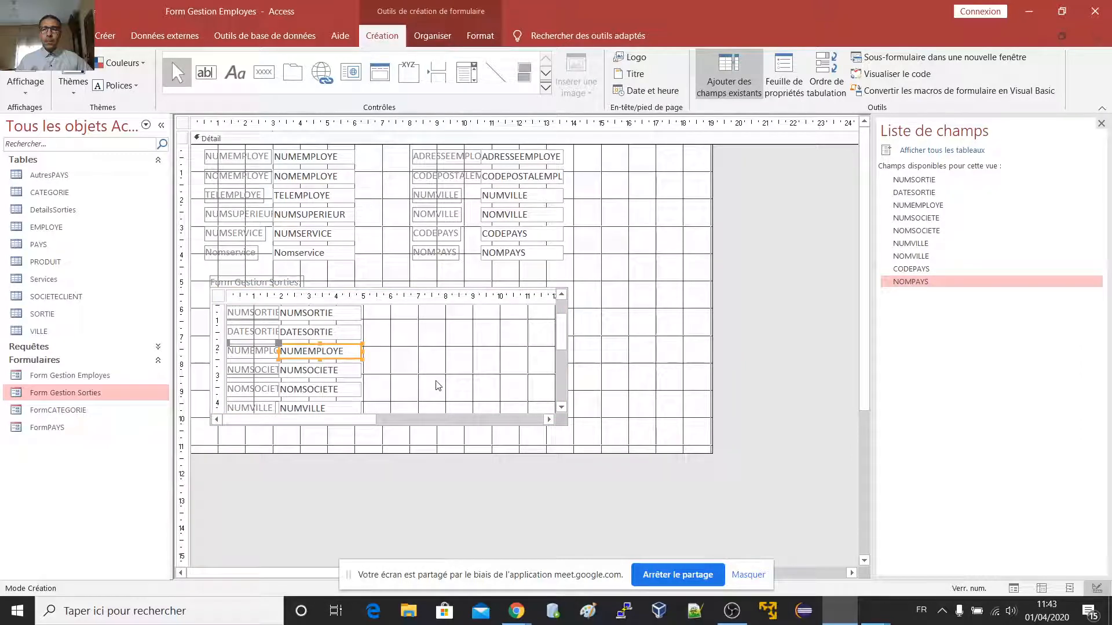
key("Delete")
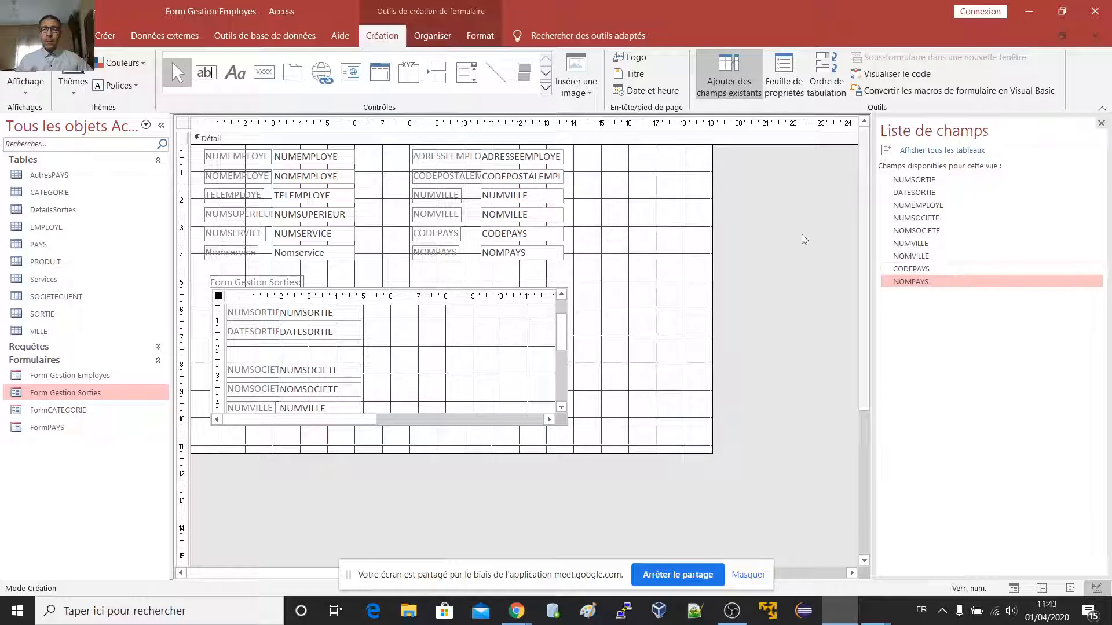
Check the parent and child link fields in the data properties of the Form Gestion Sorties subform control.
left_click(620, 325)
left_click(524, 331)
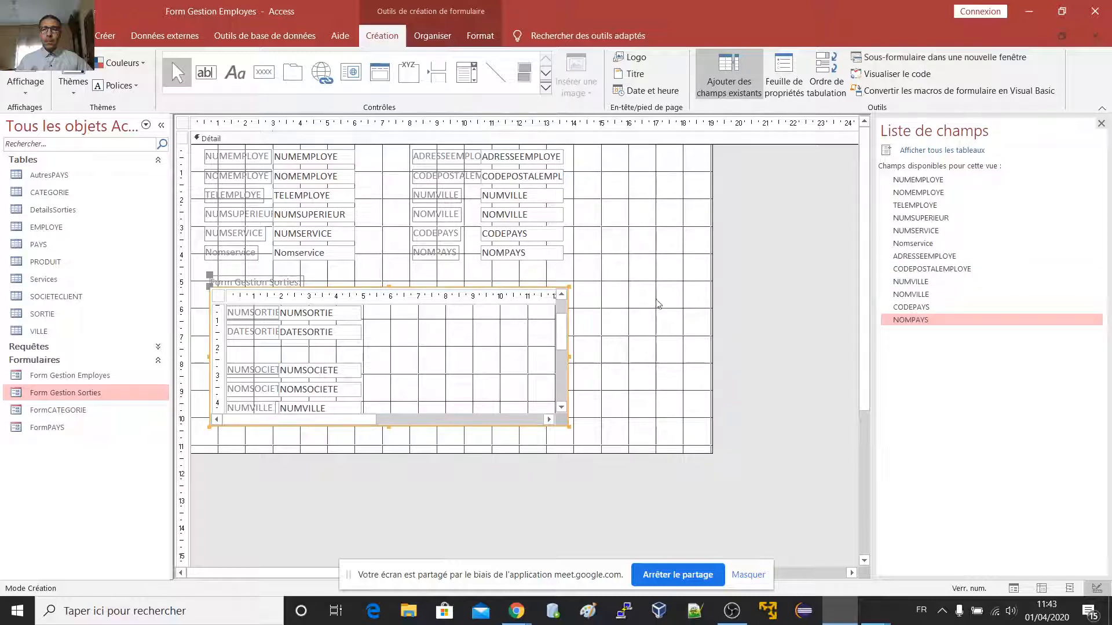
left_click(786, 81)
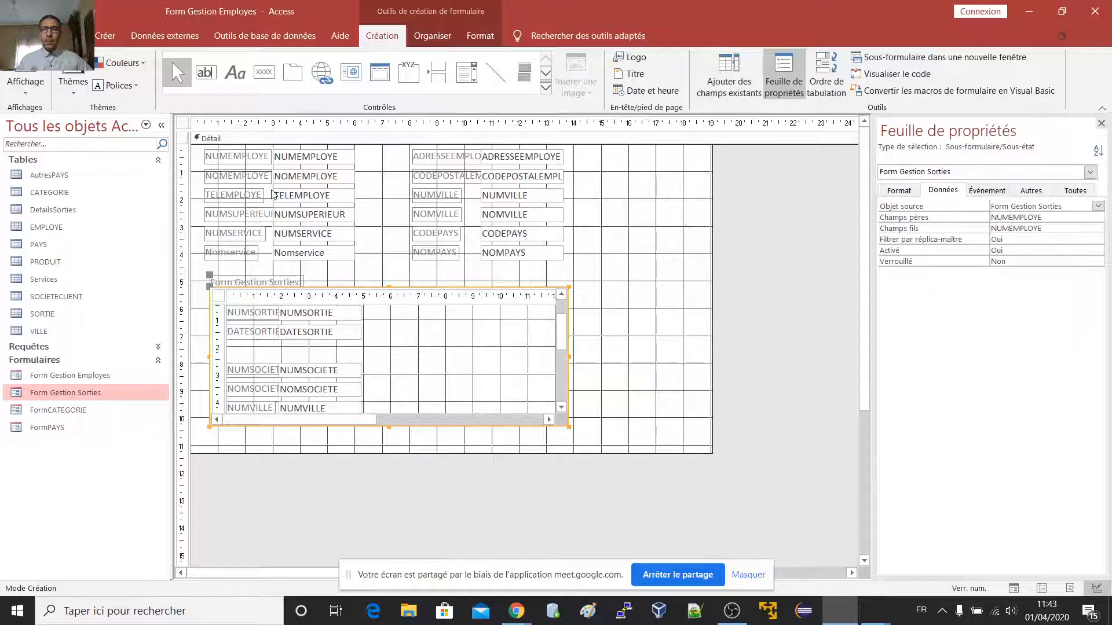
left_click(627, 286)
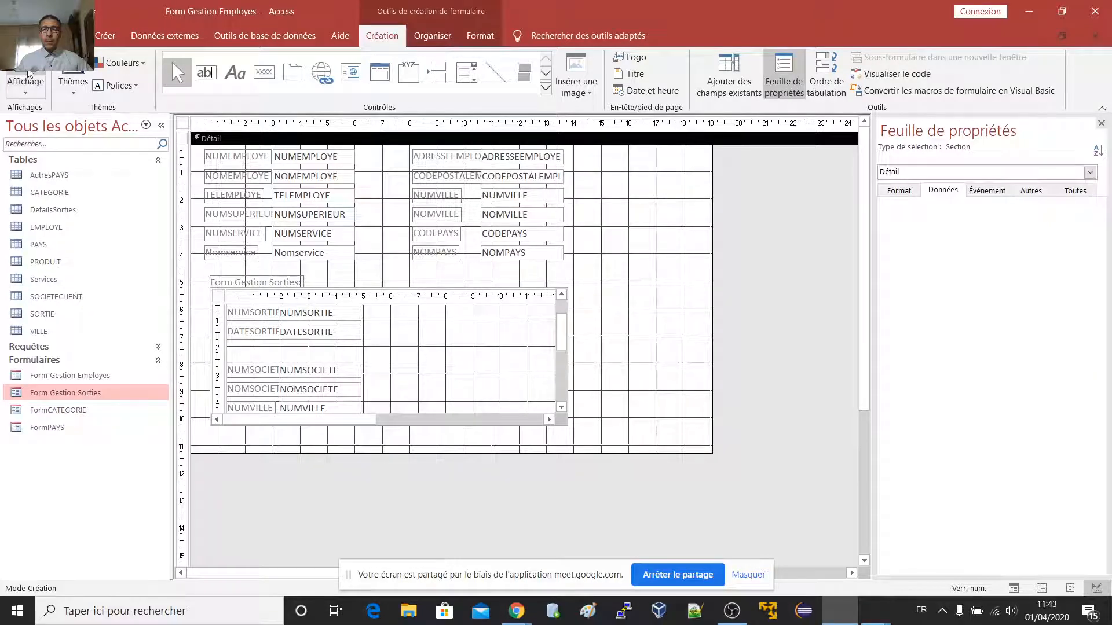
Display the employee form in form view and check the company and city columns in the sorties subform.
left_click(27, 71)
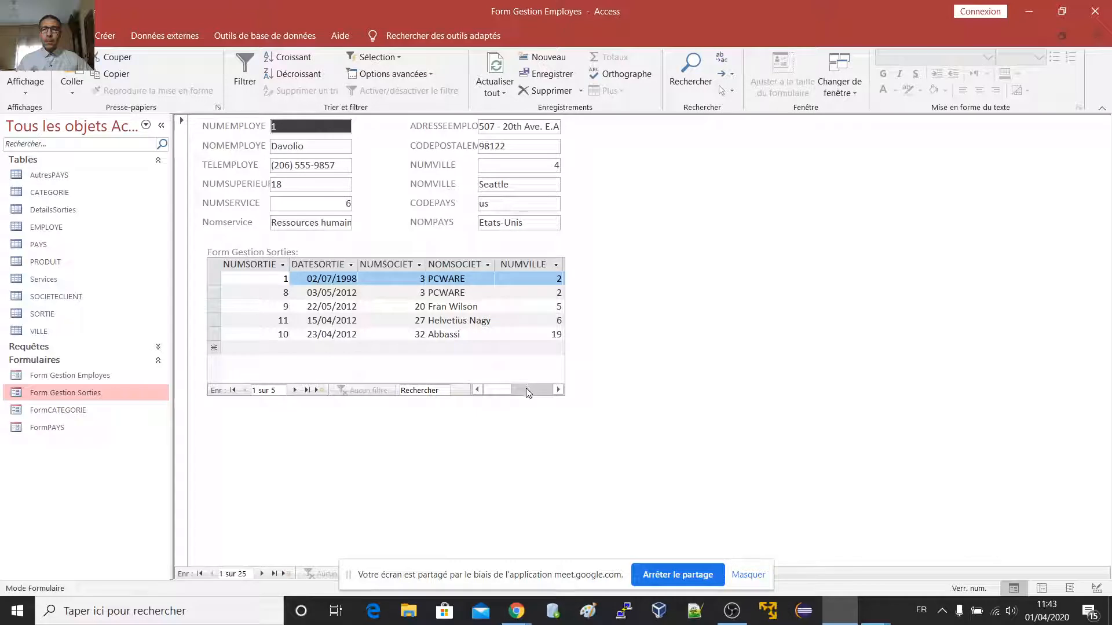
mouse_move(501, 393)
left_mouse_down()
mouse_move(557, 391)
mouse_move(457, 392)
mouse_move(536, 391)
mouse_move(503, 392)
left_mouse_up()
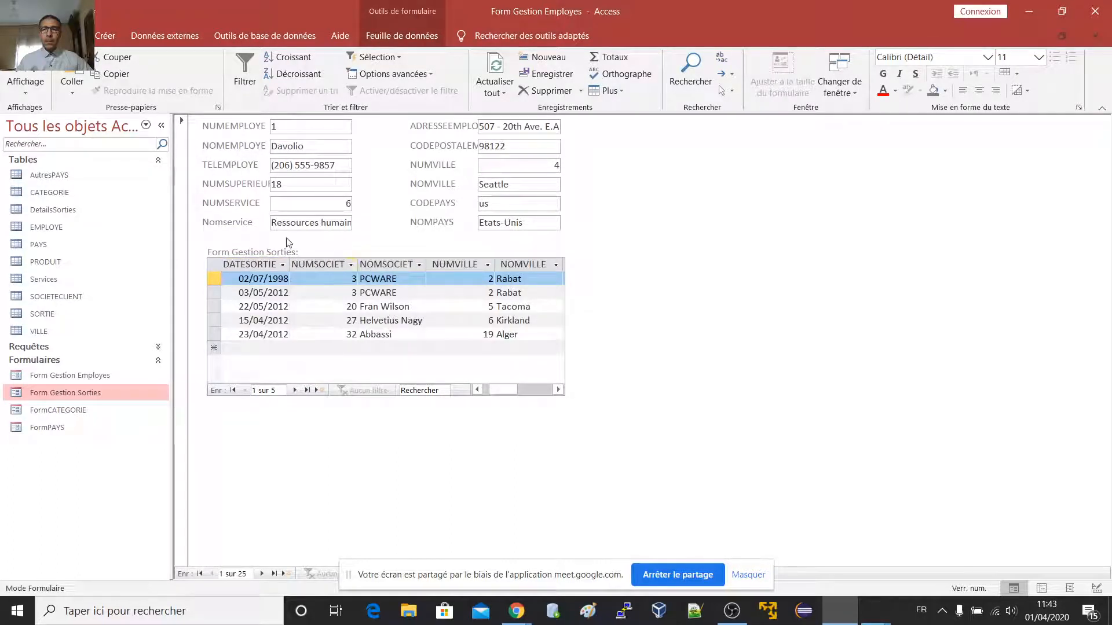
In the employee form's design view, widen the Form Gestion Sorties subform control to about 18 cm.
left_click(23, 90)
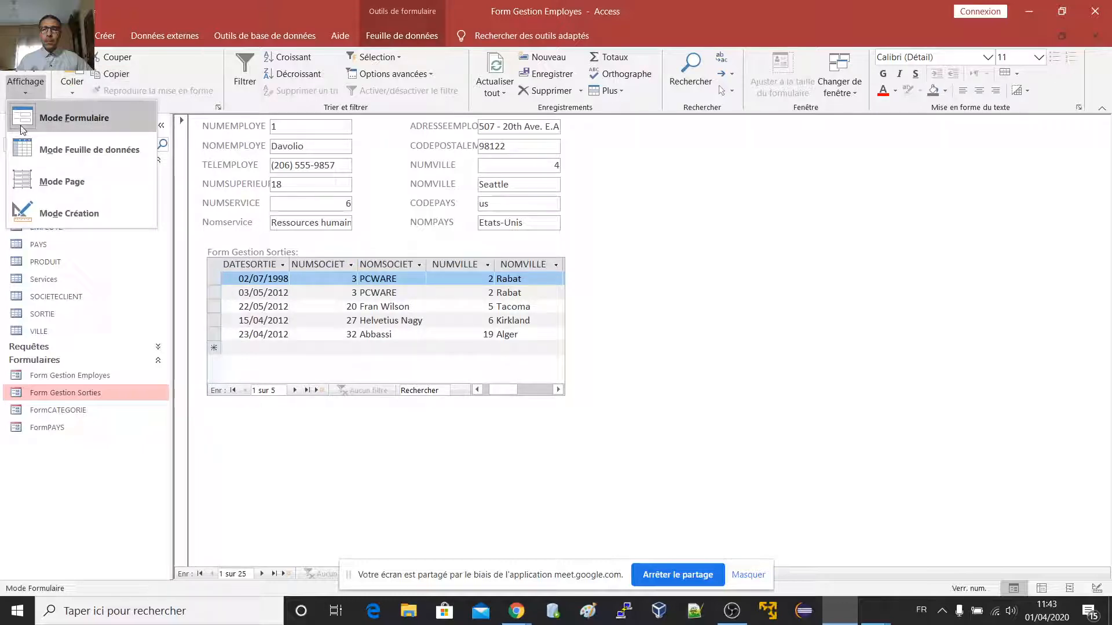
left_click(27, 213)
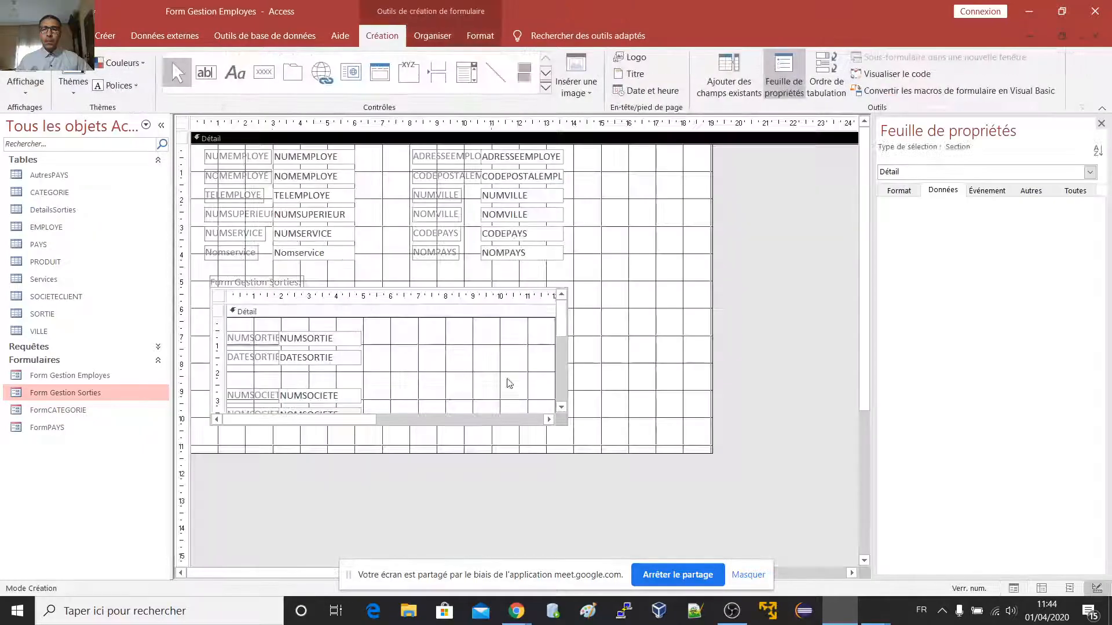
left_click(515, 373)
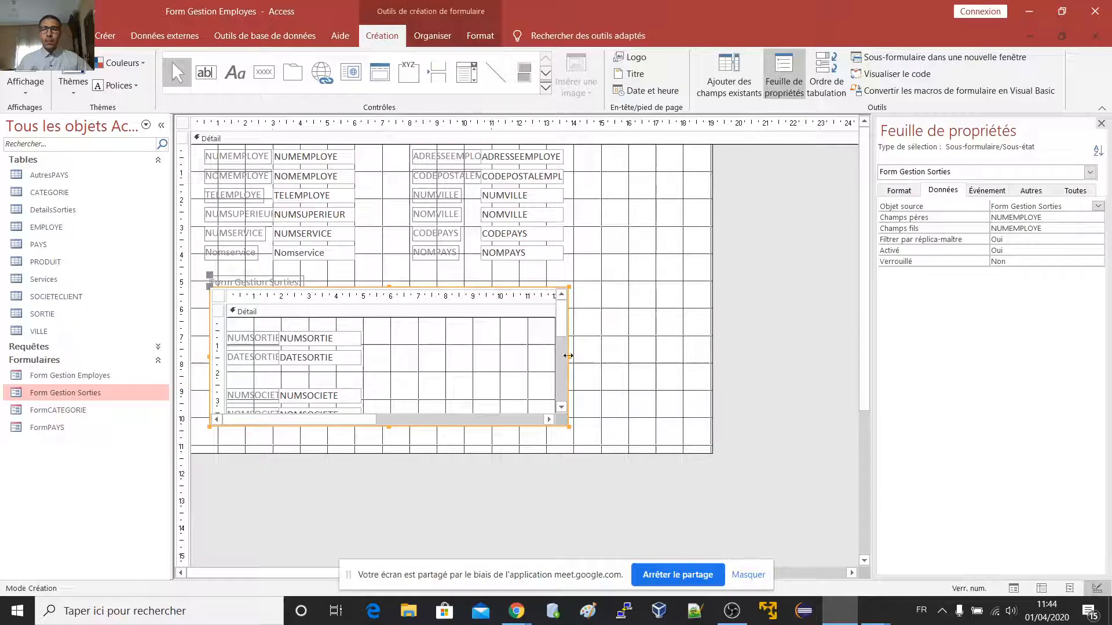
left_click_drag(569, 357, 656, 359)
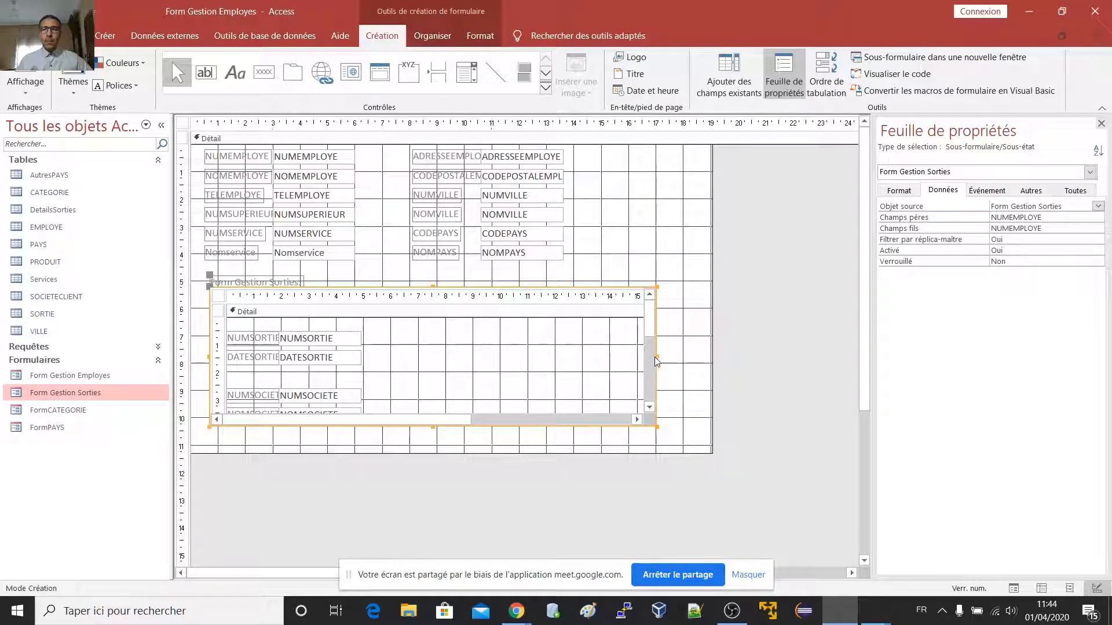
left_click_drag(656, 357, 698, 356)
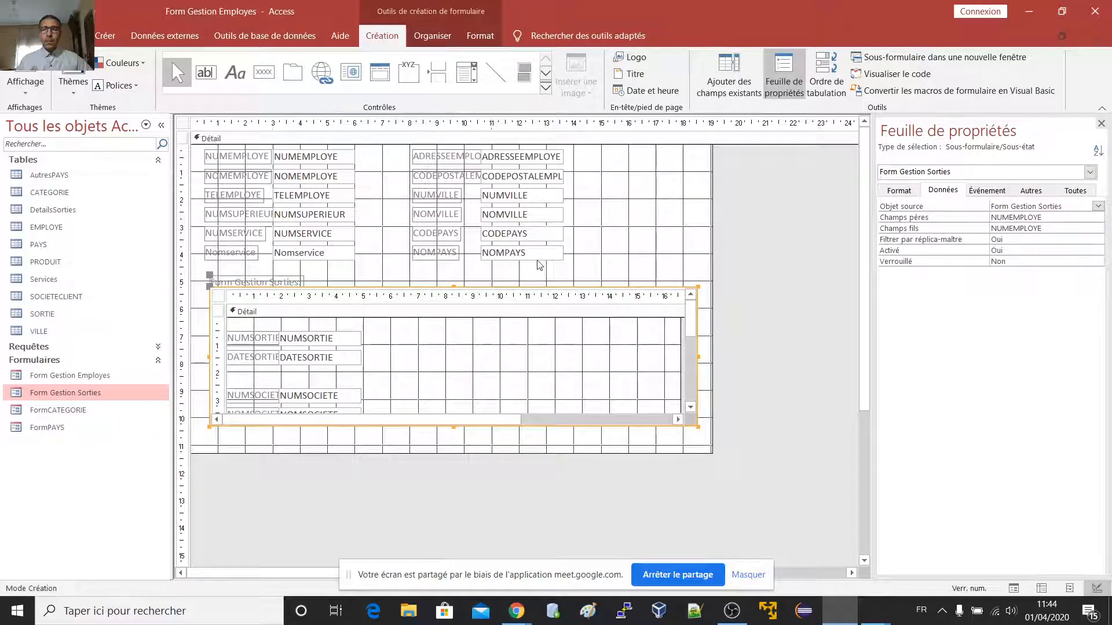
Move the NOMVILLE, CODEPAYS and NOMPAYS fields with their labels into a third column beside the address fields.
left_click_drag(521, 265, 429, 207)
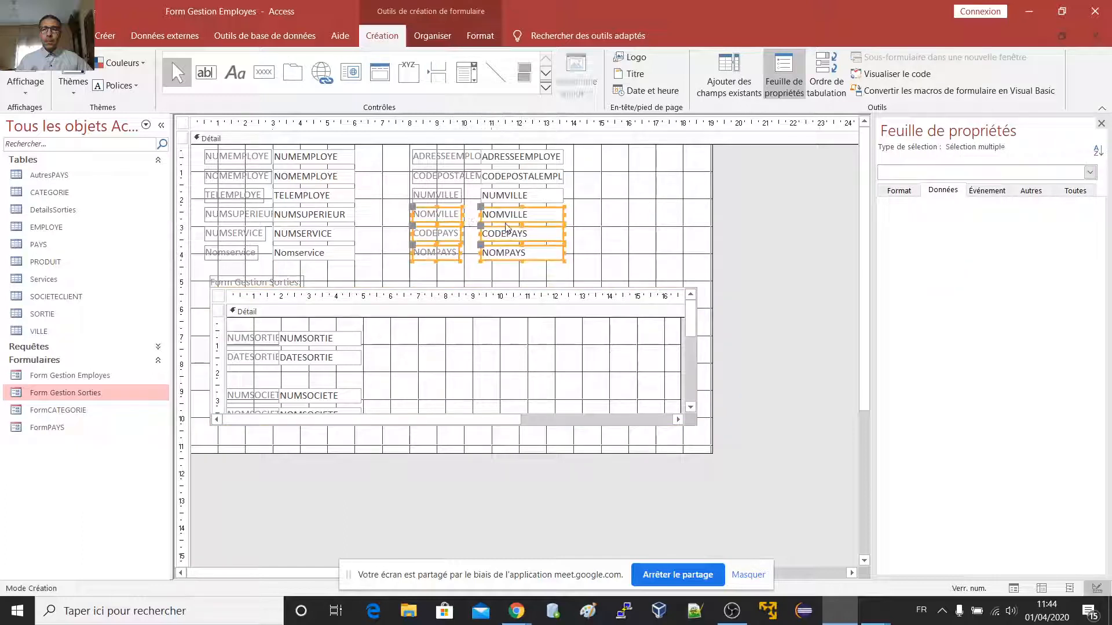
left_click_drag(510, 217, 676, 164)
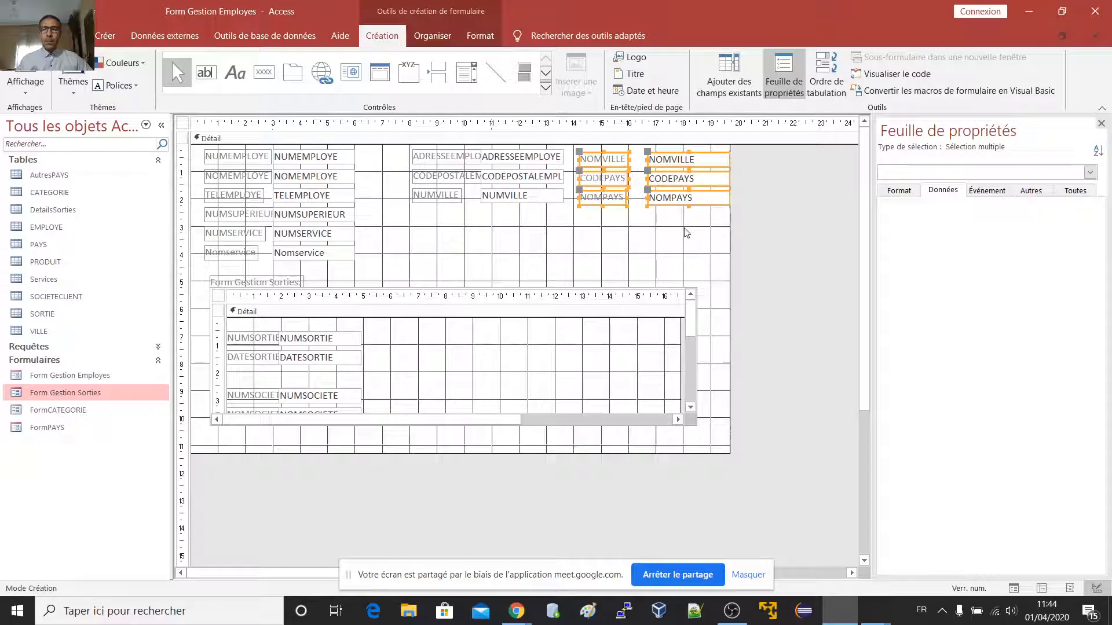
left_click_drag(673, 217, 409, 150)
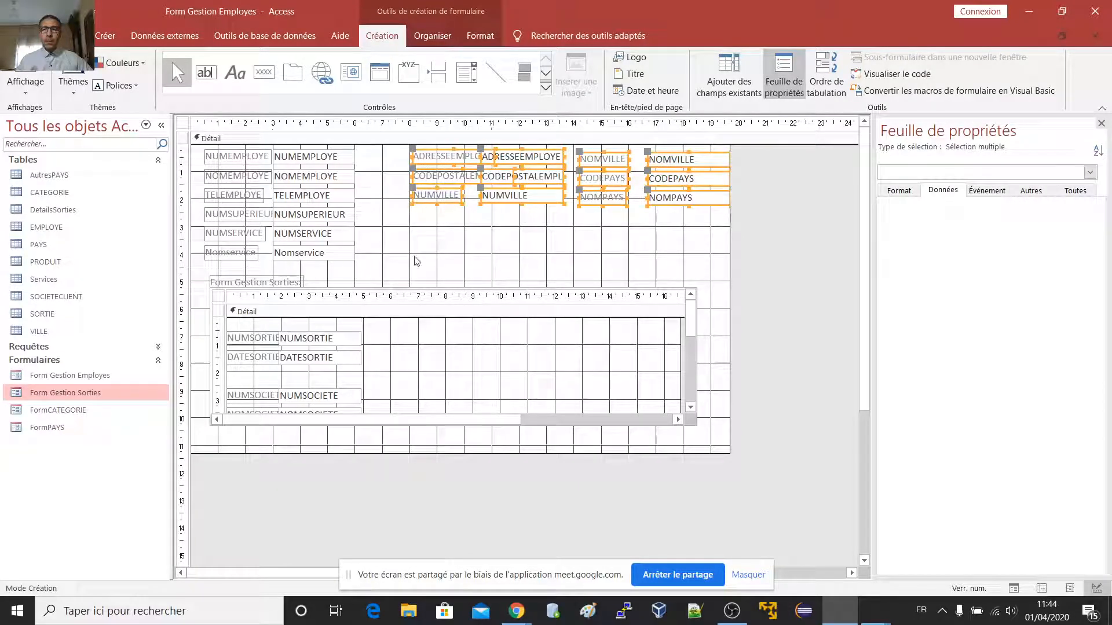
left_click(634, 240)
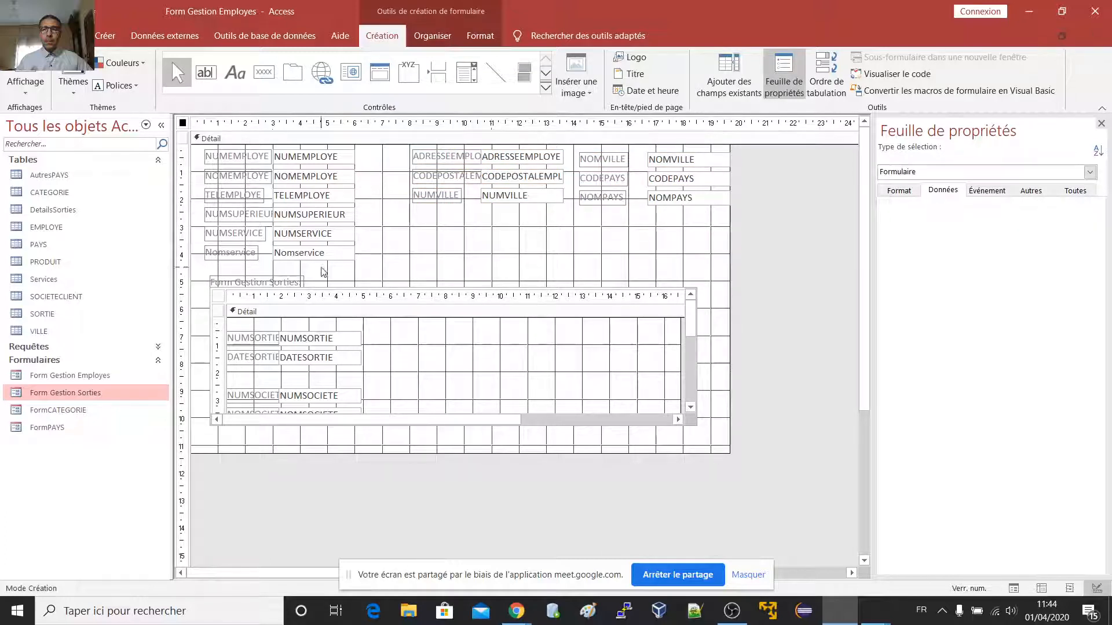
left_click_drag(321, 268, 232, 226)
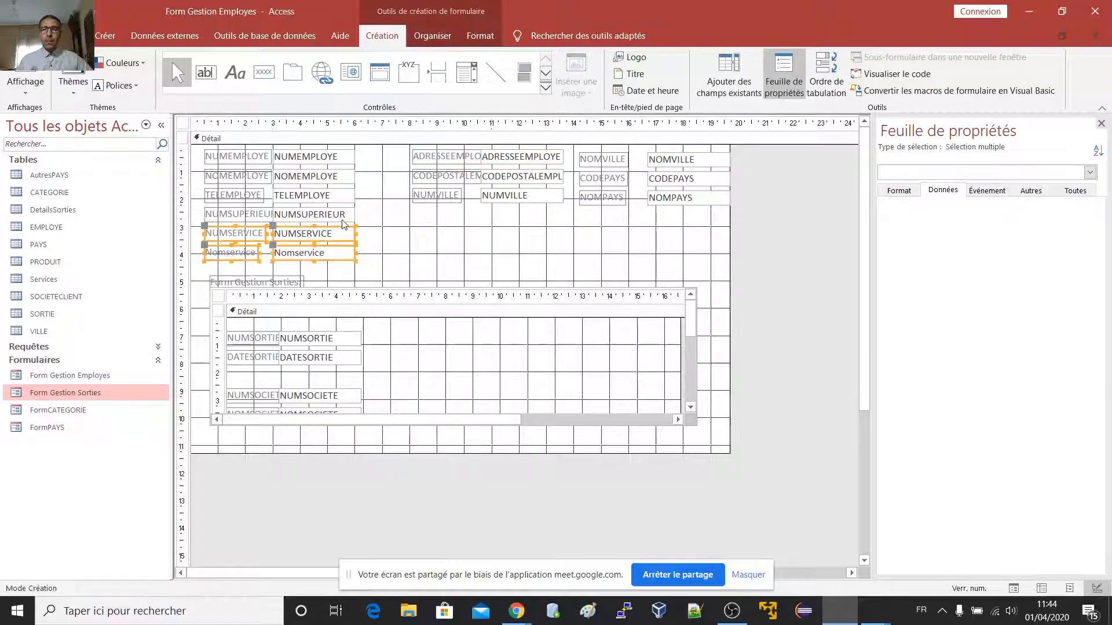
left_click_drag(333, 234, 536, 216)
left_click(636, 233)
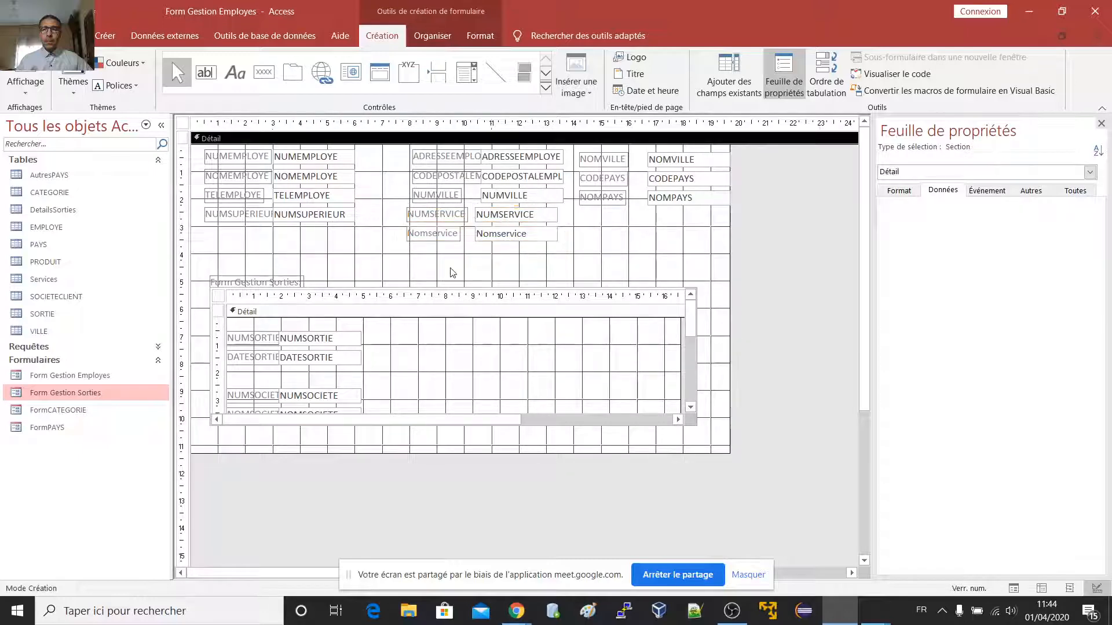
left_click(510, 236)
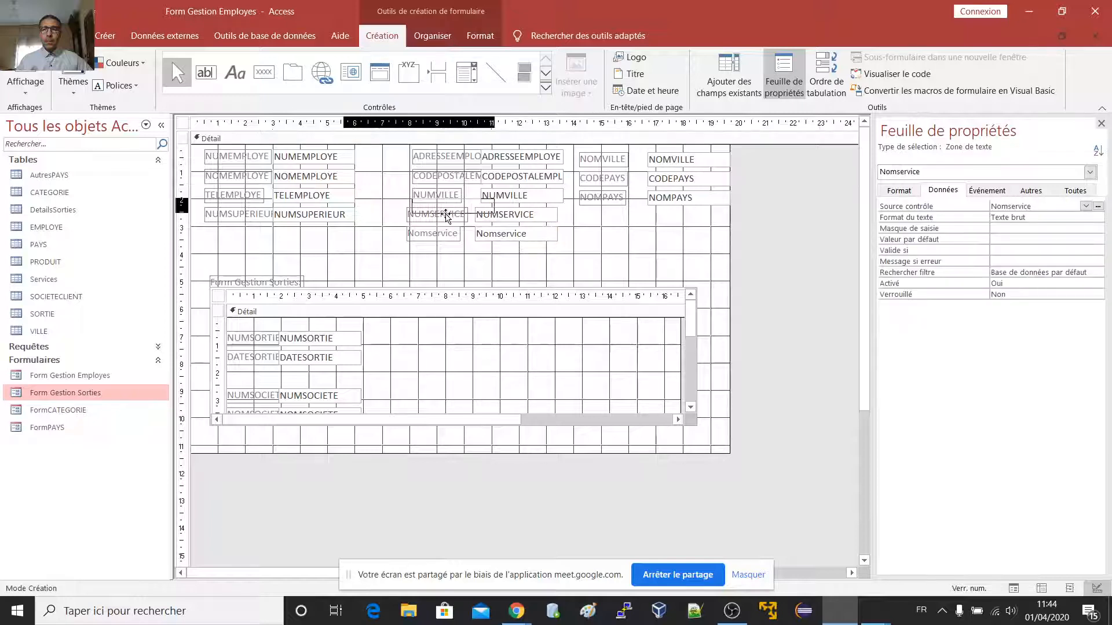
left_click_drag(517, 255, 242, 240)
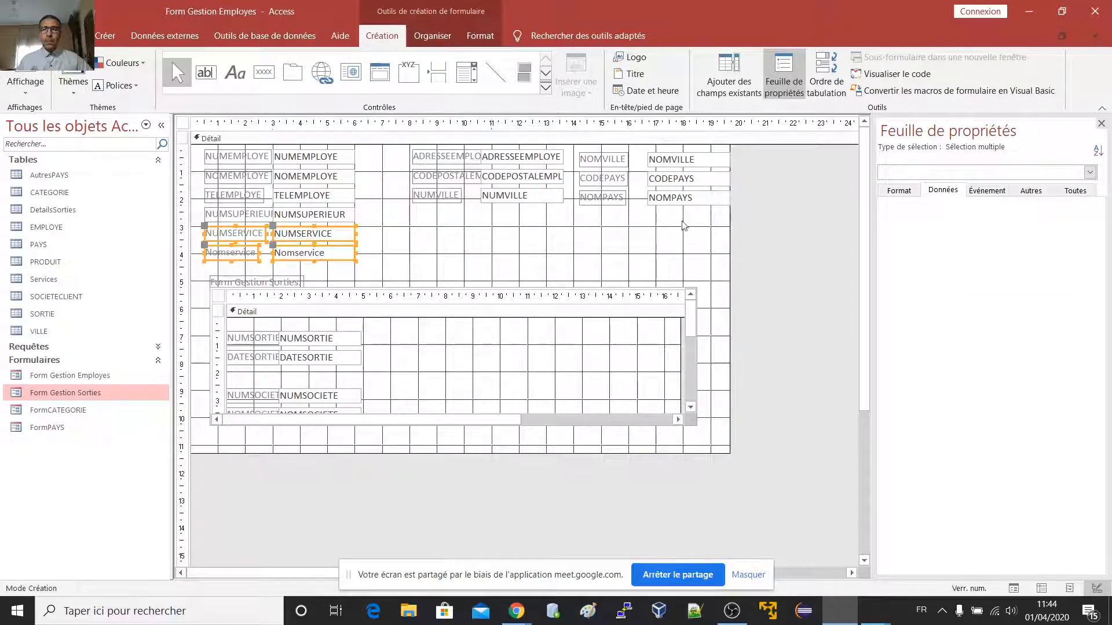
Shift NOMVILLE, CODEPAYS and NOMPAYS down slightly and move NUMVILLE with its label above them in the third column.
left_click_drag(686, 219, 586, 143)
left_click_drag(666, 159, 668, 181)
left_click_drag(510, 224, 439, 193)
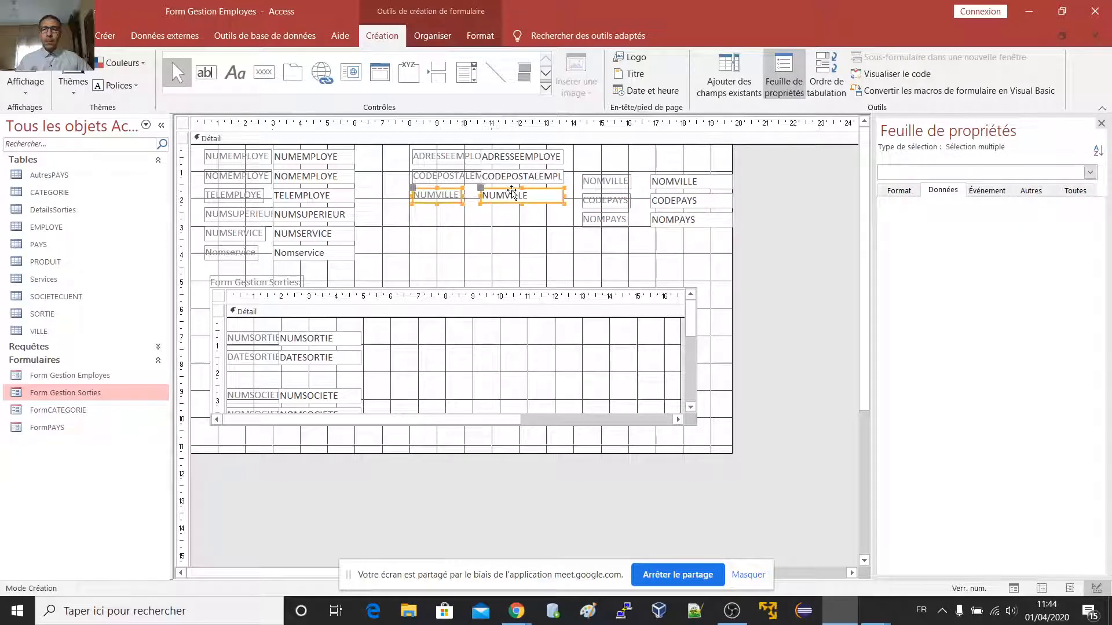
left_click_drag(513, 199, 683, 161)
Lower the employee address and postal code fields and move NUMSERVICE and Nomservice above them in the second column.
left_click_drag(538, 210, 414, 151)
left_click_drag(524, 155, 524, 205)
left_click_drag(345, 271, 220, 227)
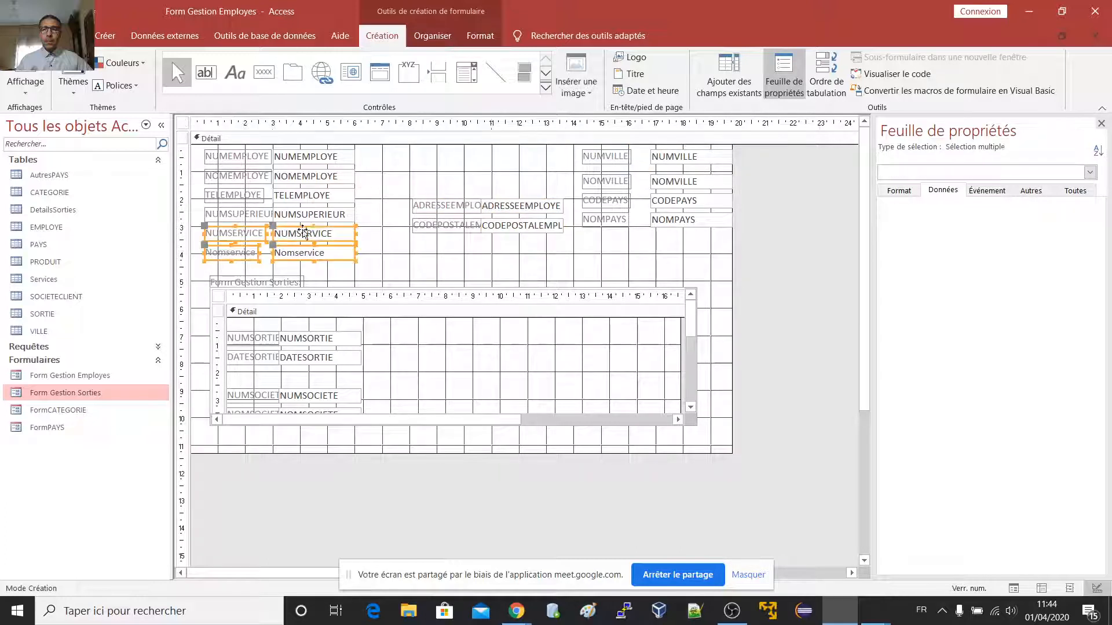
left_click_drag(320, 237, 523, 164)
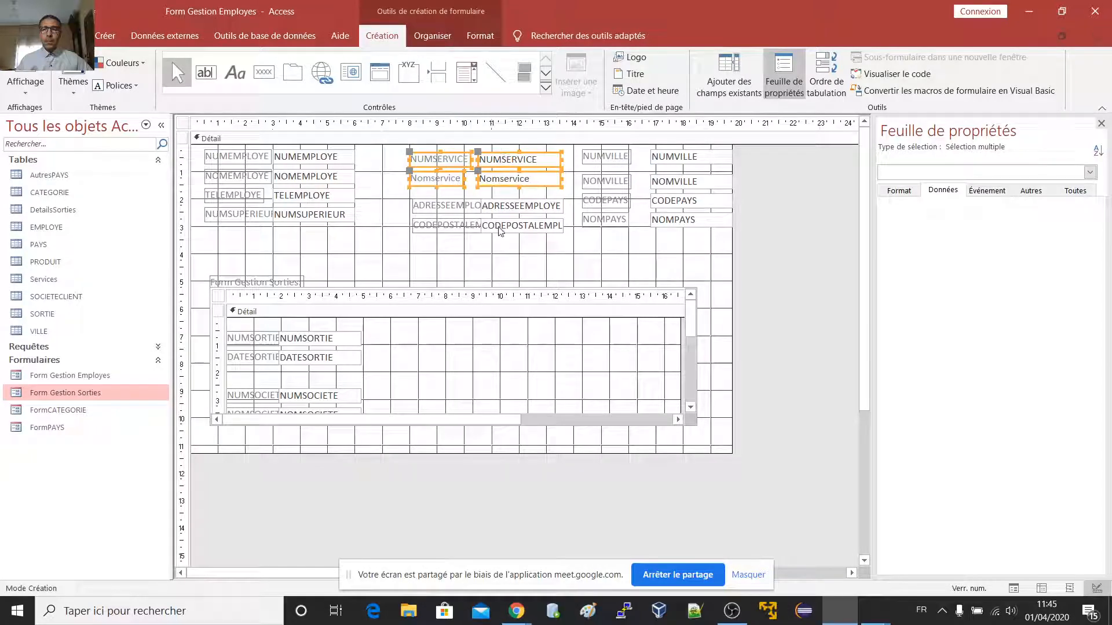
Move the employee address and postal code fields directly beneath Nomservice and align them with the service fields.
left_click_drag(501, 231, 502, 200)
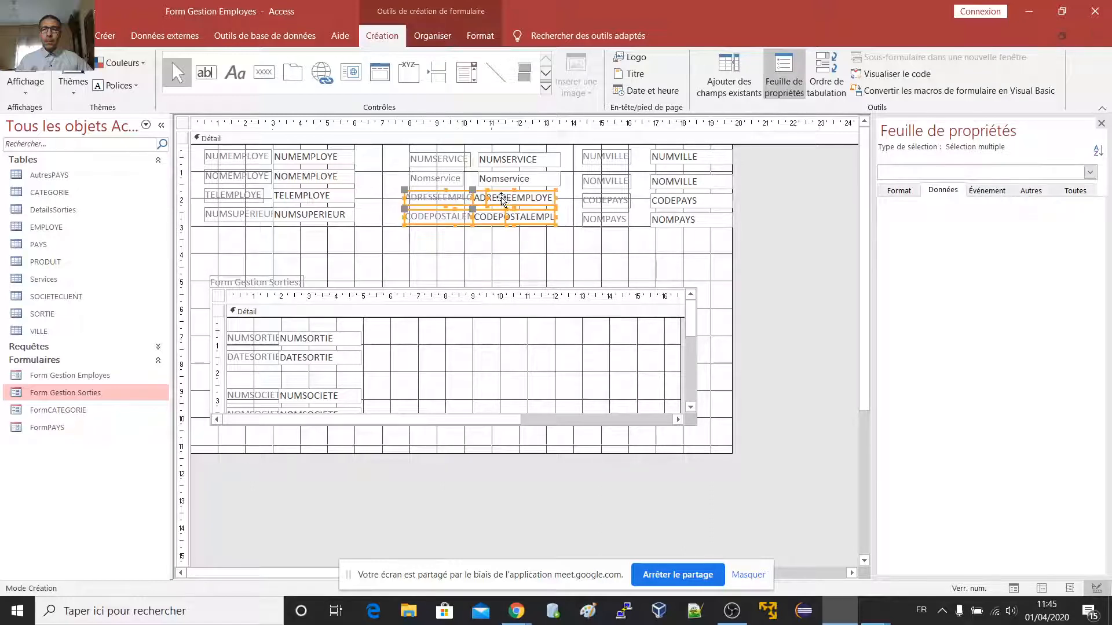
left_click(579, 253)
left_click_drag(531, 239, 499, 201)
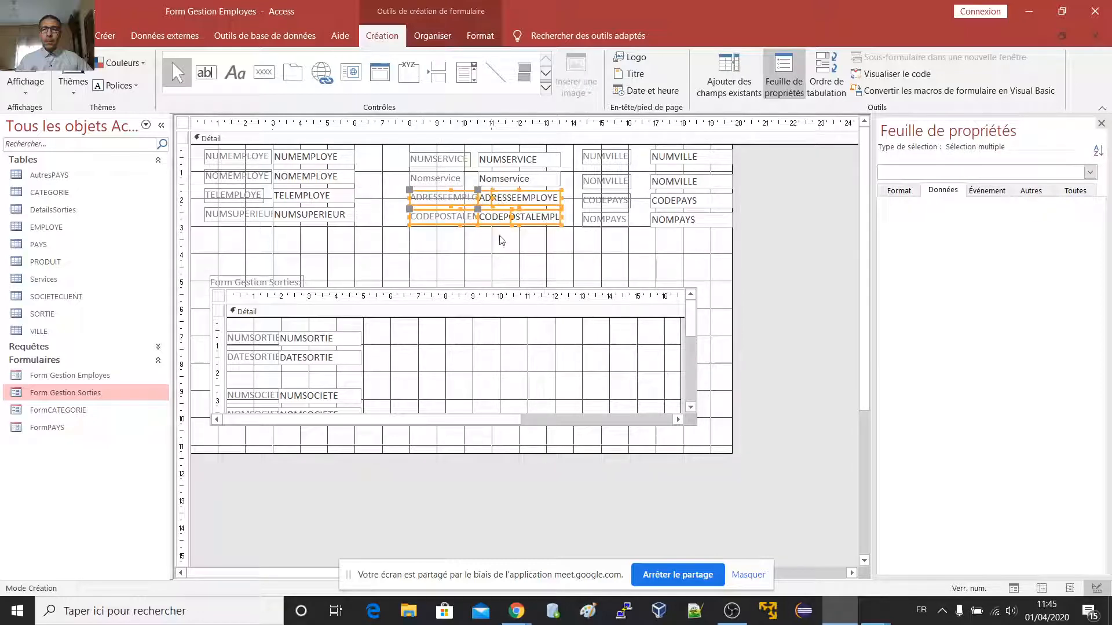
left_click(538, 272)
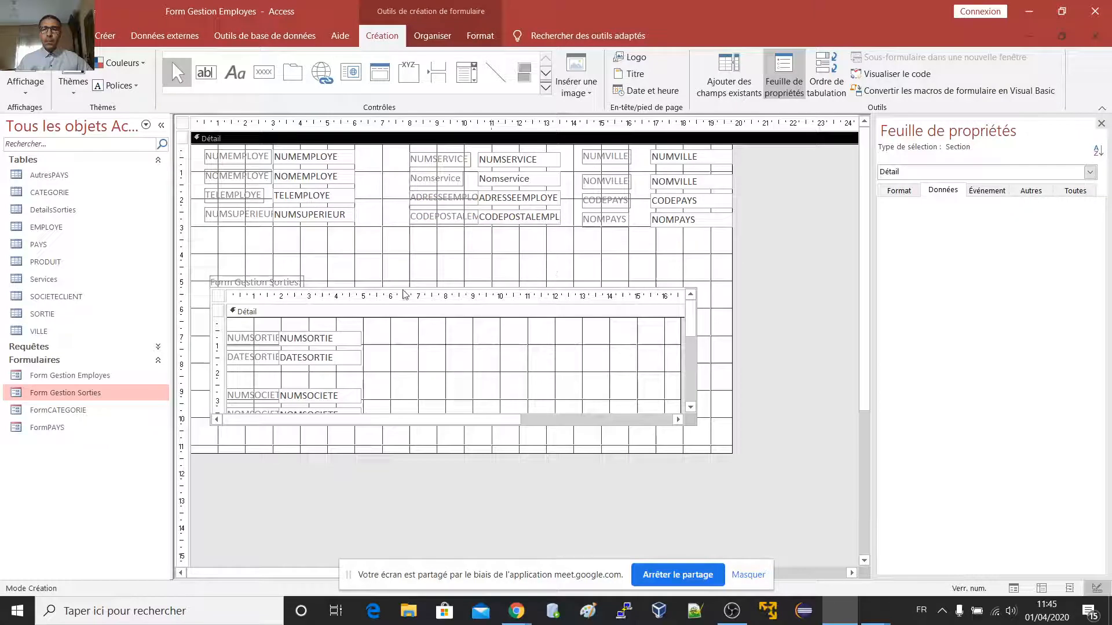
Move the Form Gestion Sorties subform up just below the employee fields and widen it to about 19 cm.
left_click_drag(405, 292, 398, 242)
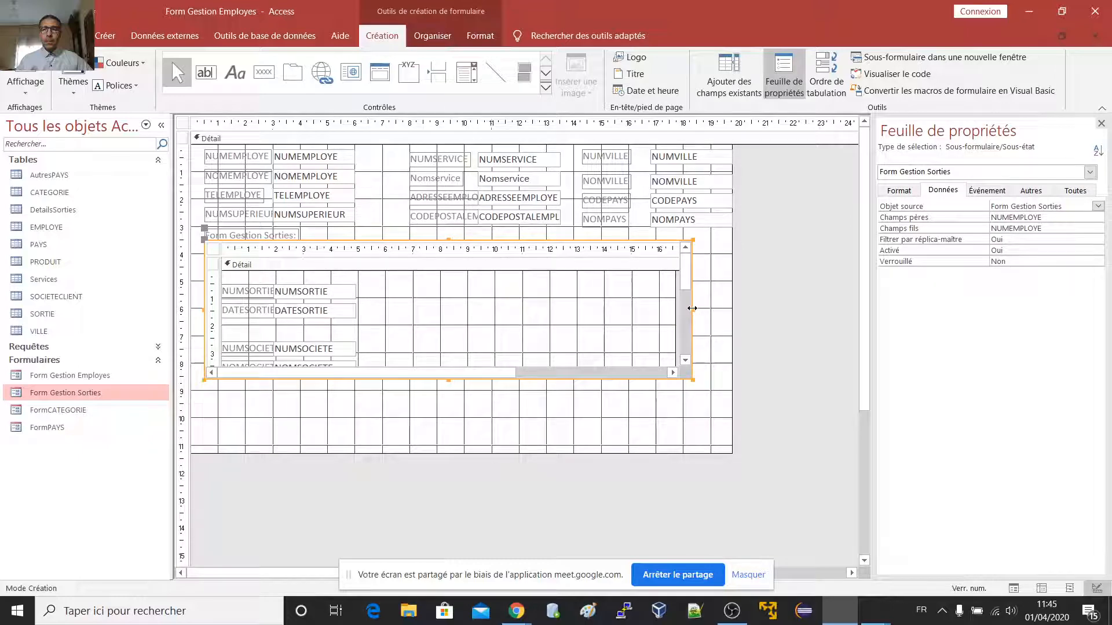
left_click_drag(692, 308, 725, 304)
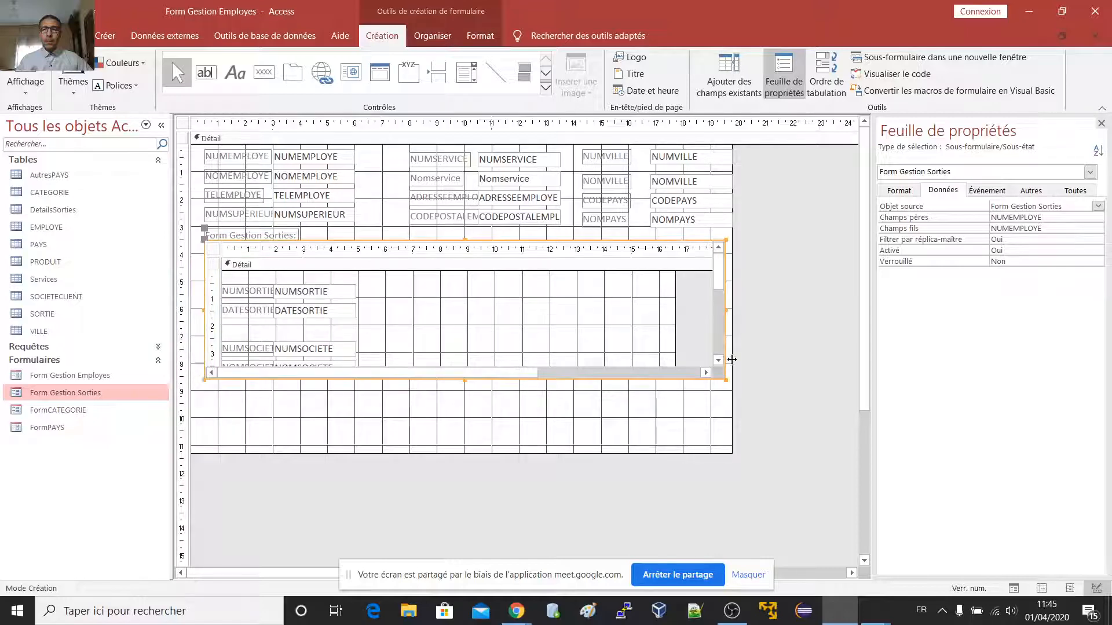
left_click(720, 409)
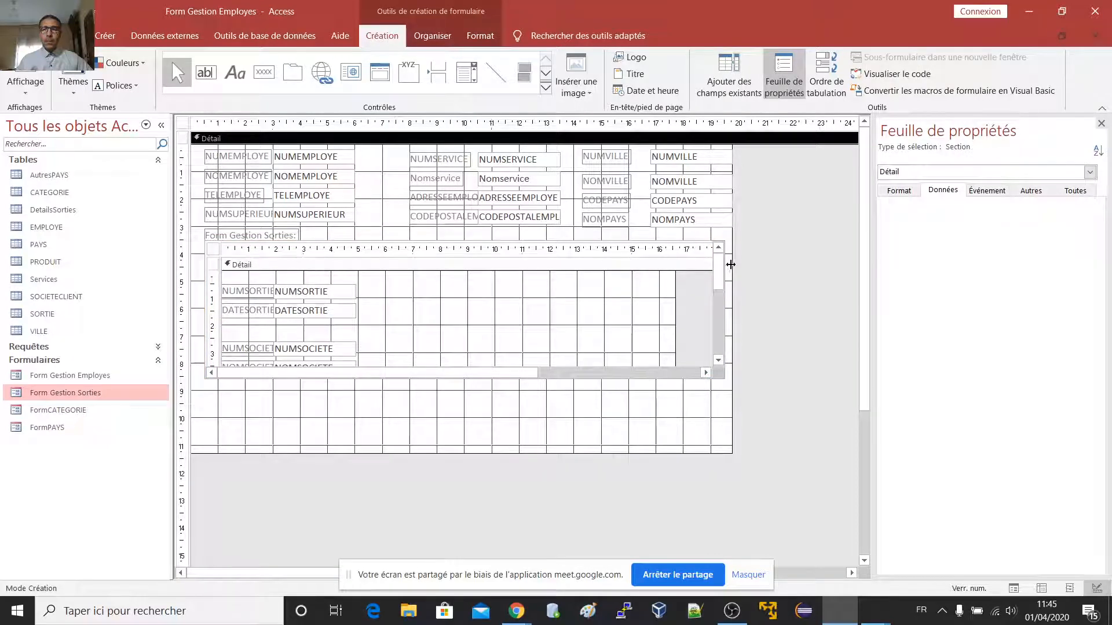
Widen the form to about 20 cm and set the detail section's height to about 9 cm, just below the subform.
left_click_drag(730, 265, 745, 265)
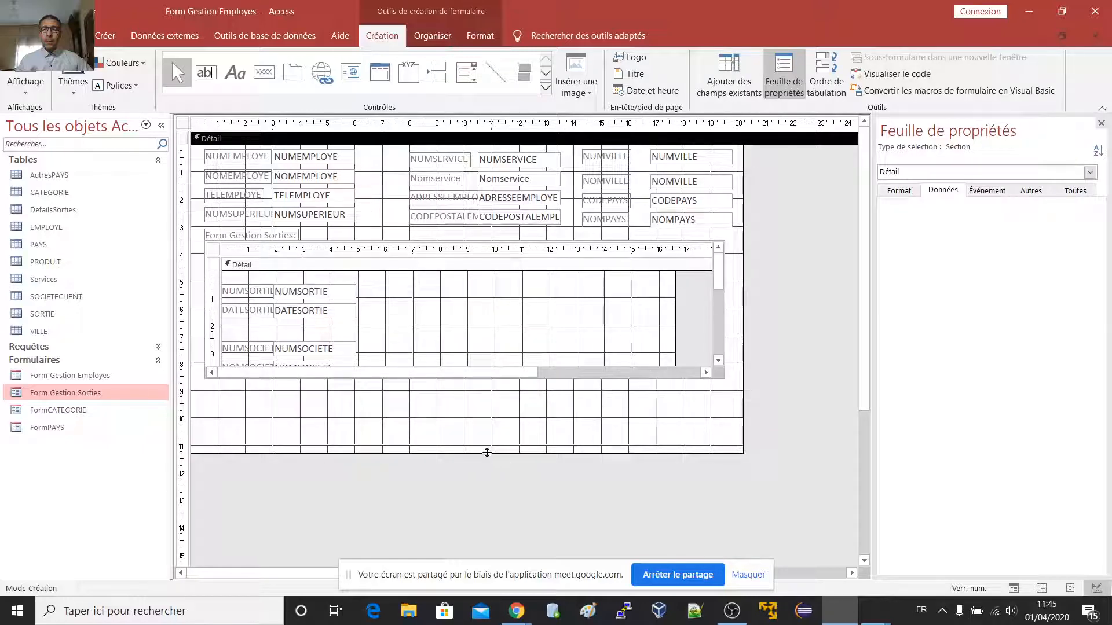
left_click_drag(486, 451, 487, 524)
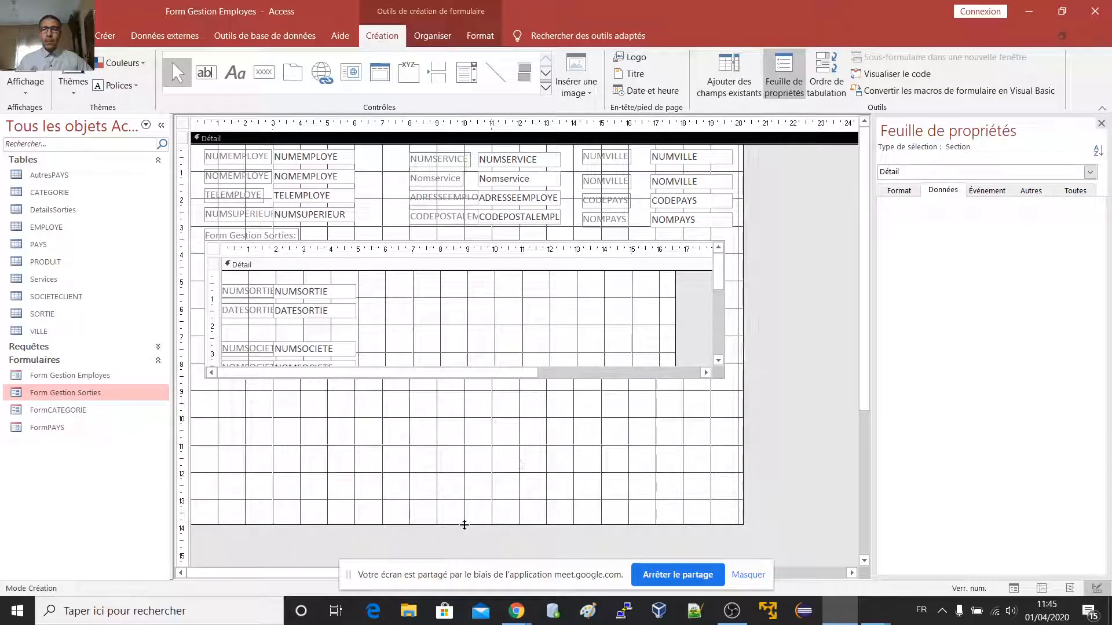
left_click_drag(464, 525, 468, 400)
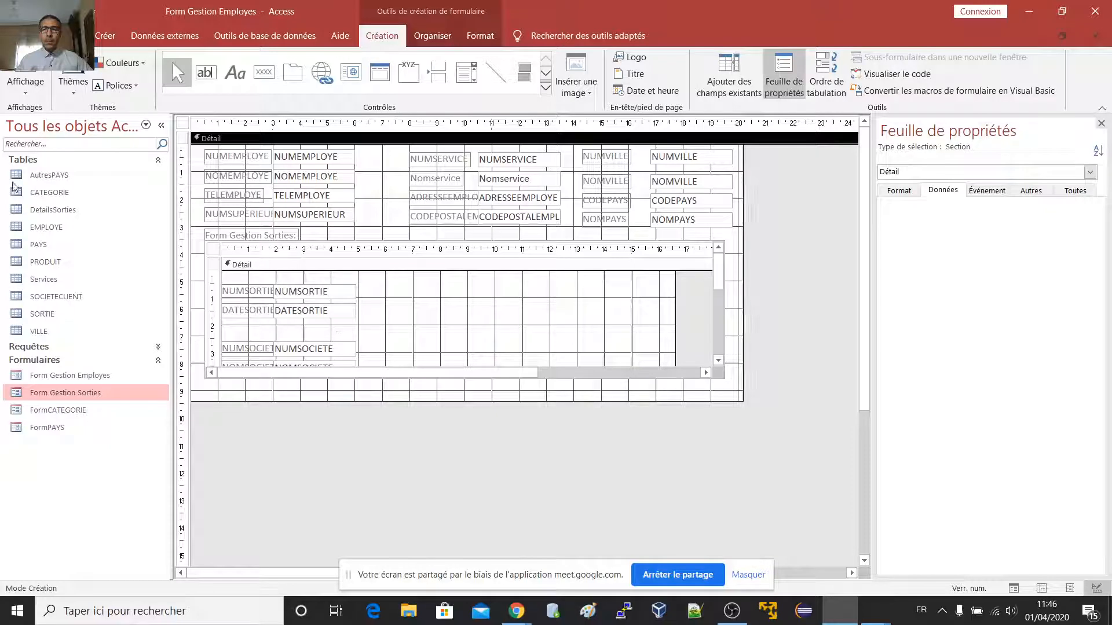
Display the employee form in form view and narrow the CODEPAYS column of the sorties subform.
left_click(25, 78)
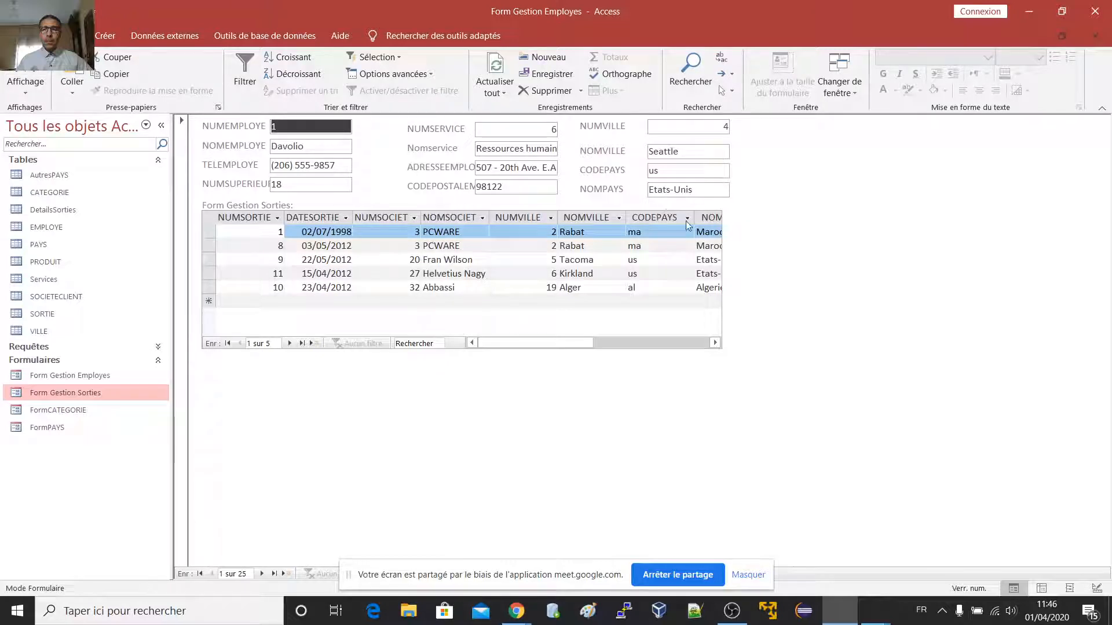
left_click_drag(694, 216, 678, 216)
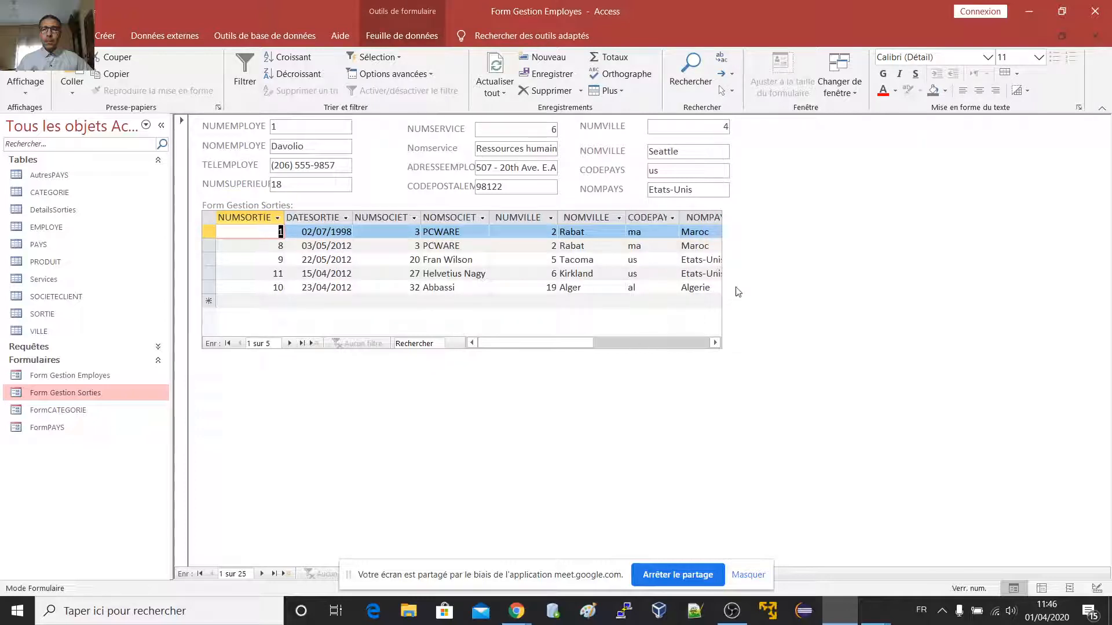
In design view, widen the sorties subform control to about 20 cm and shift it slightly toward the form's left margin.
left_click(24, 90)
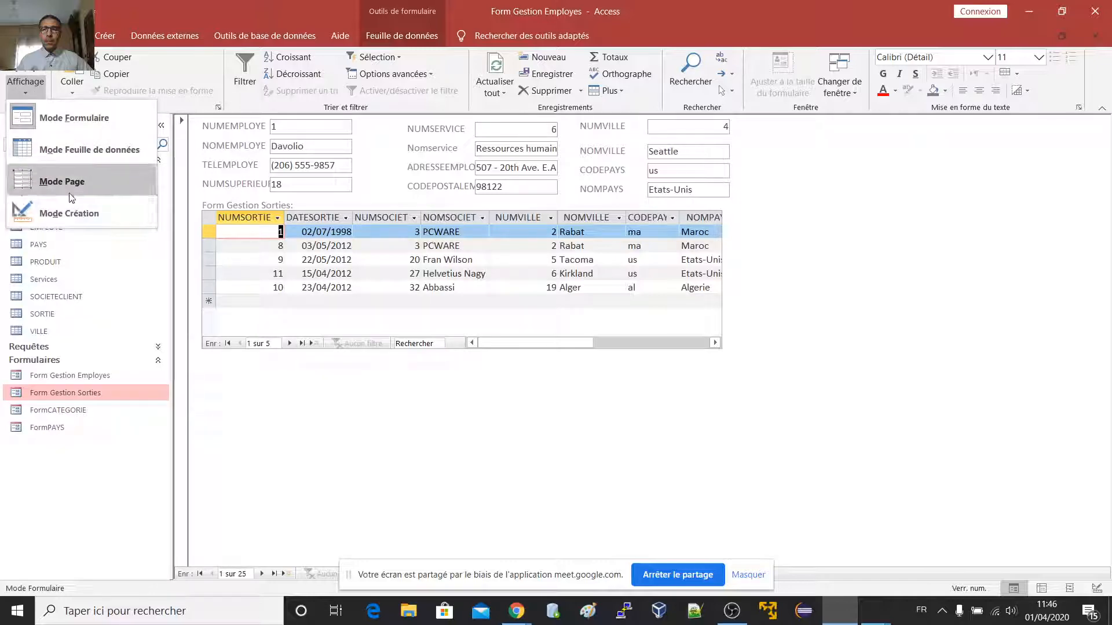
left_click(57, 213)
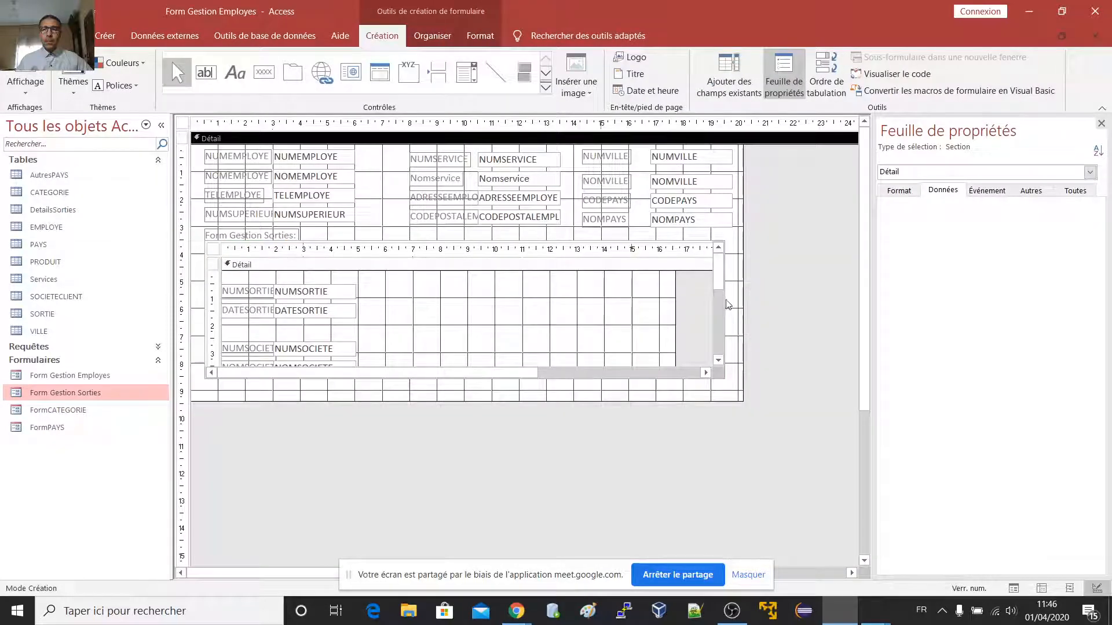
left_click(691, 244)
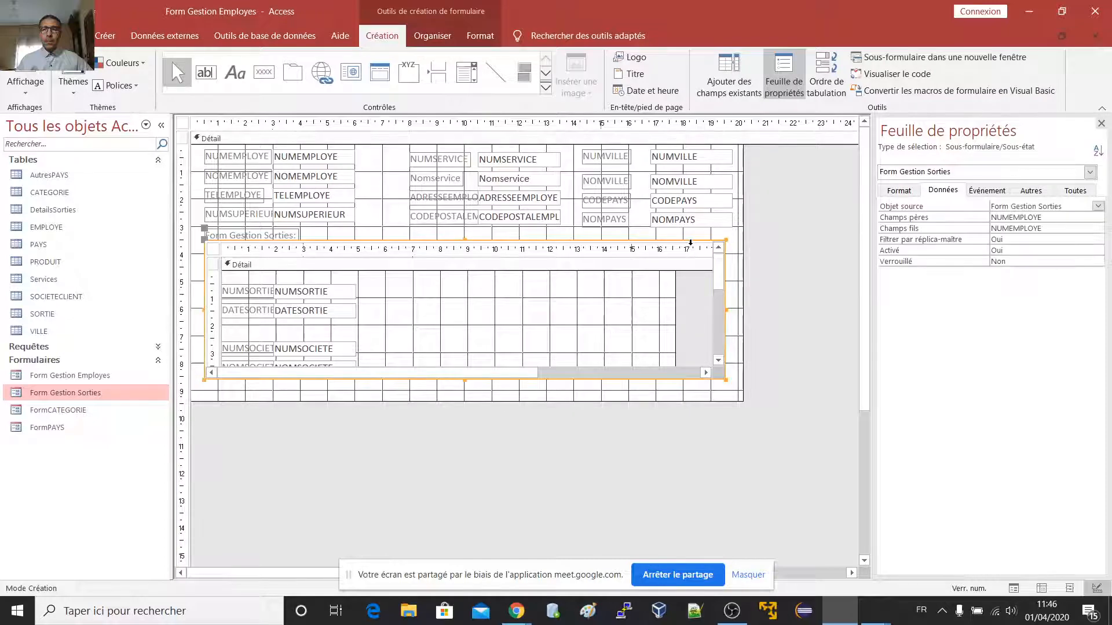
key("shift+Right")
key("shift+Right")
key("shift+Right")
key("shift+Right")
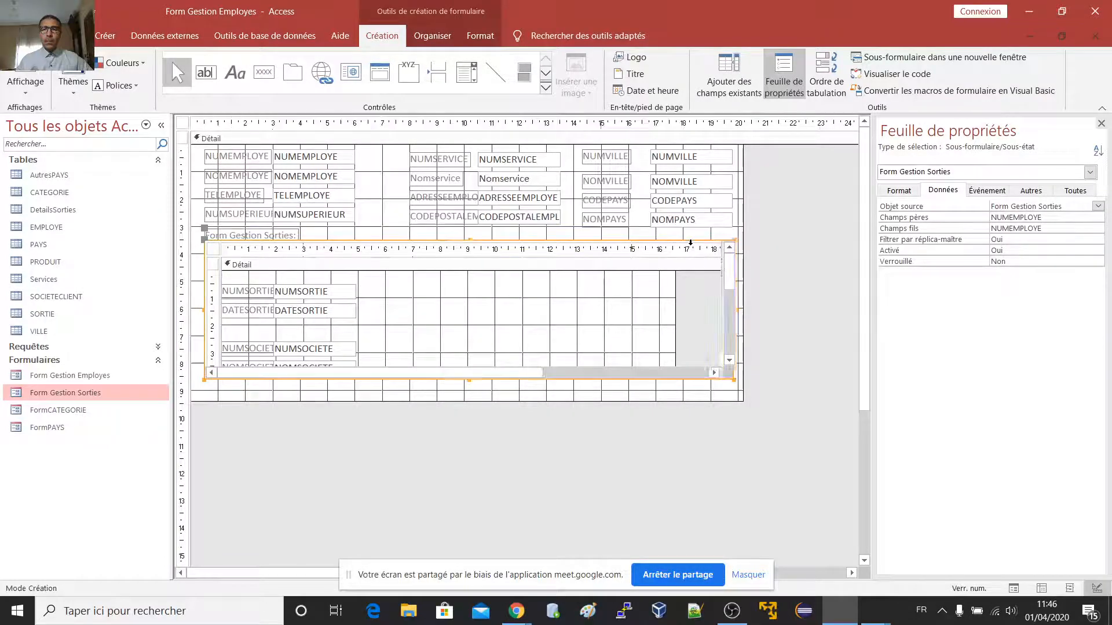
key("shift+Right")
key("Left")
key("Left")
key("Left")
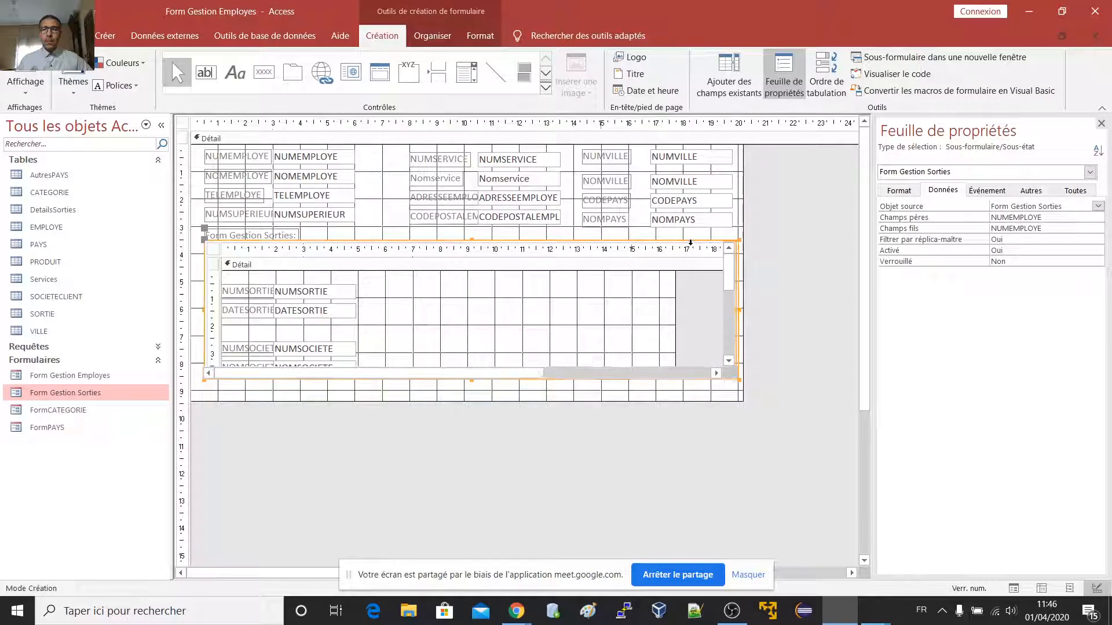
key("shift+Right")
key("shift+Right")
key("shift+Right")
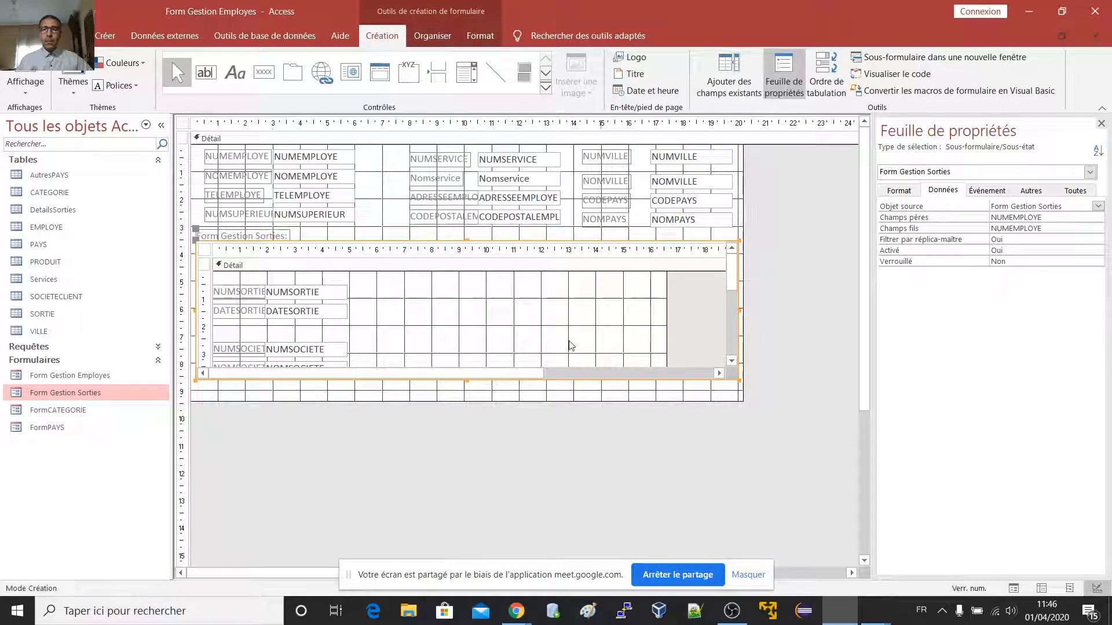
Display the employee form in form view and examine the NUMVILLE and NOMVILLE columns of the sorties subform.
left_click(26, 75)
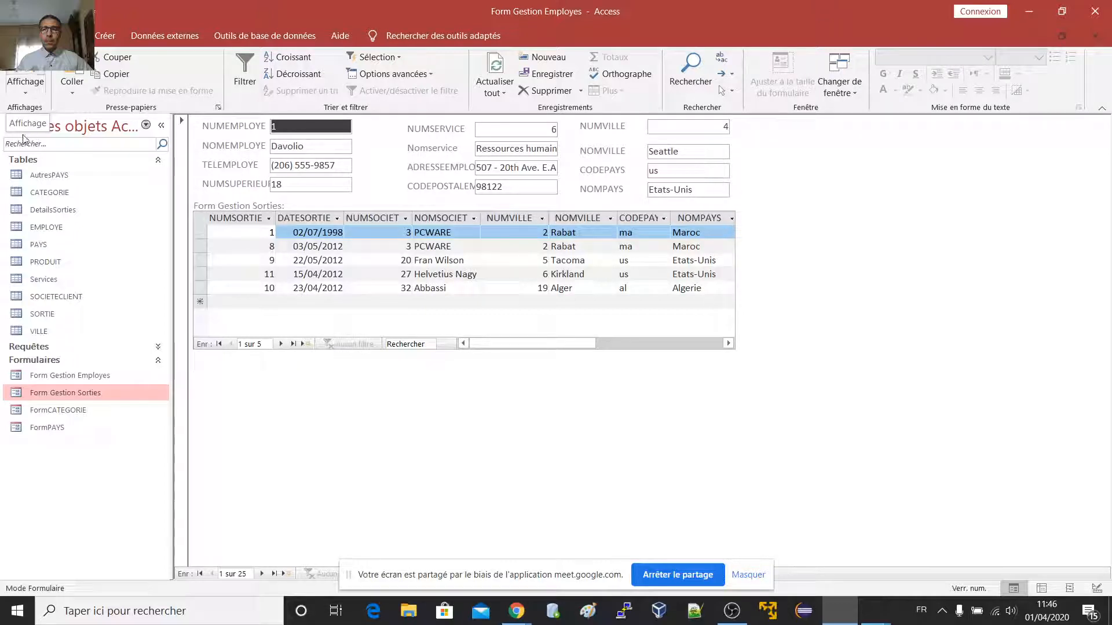
left_click(516, 218)
left_click(578, 218)
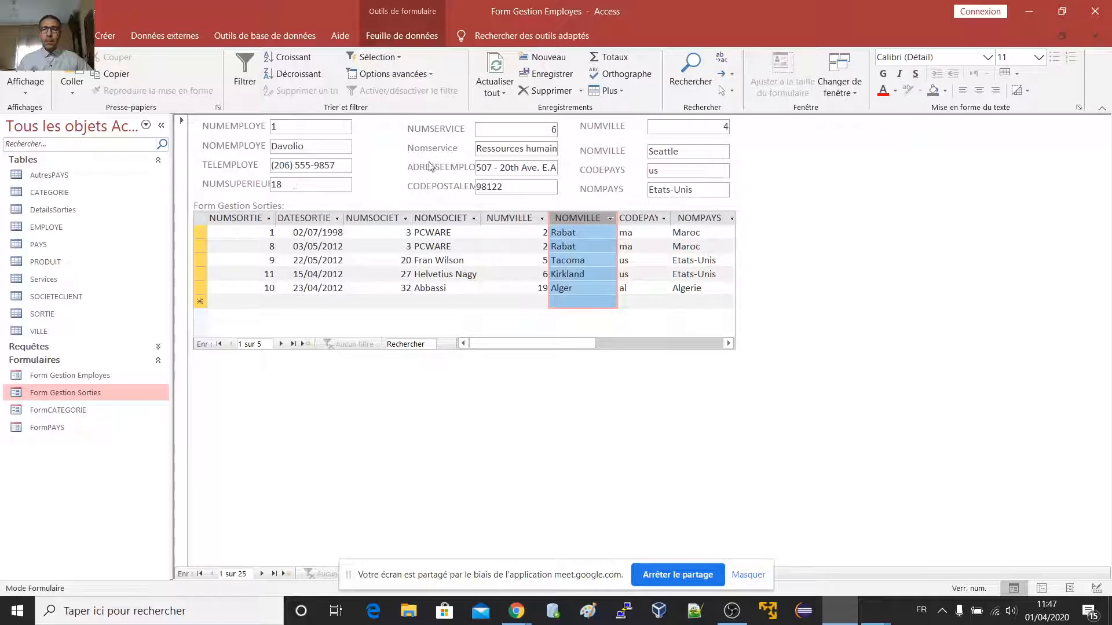
Add a sortie to the displayed employee's subform with NUMSORTIE 556, DATESORTIE 01/04/2020 and NUMSOCIETE 5.
double_click(551, 130)
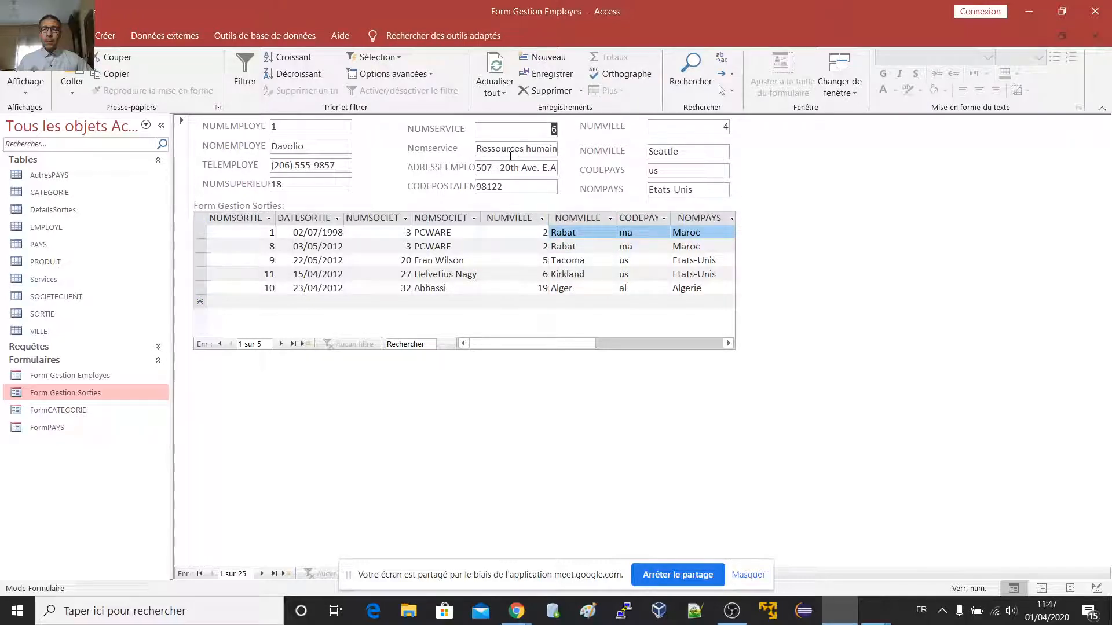
left_click(261, 303)
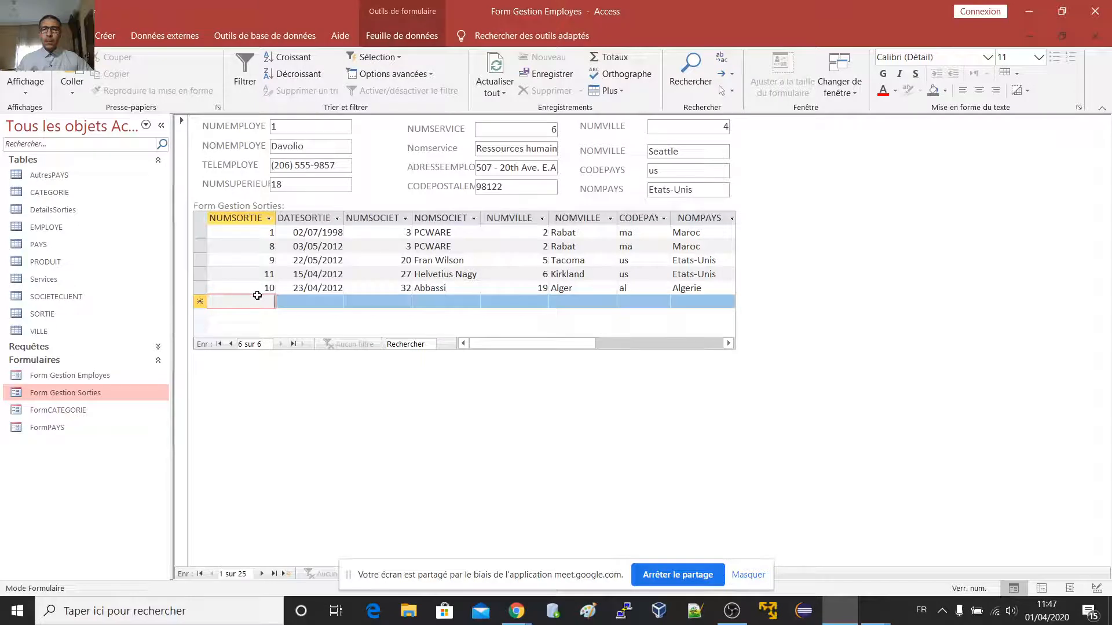
type("556")
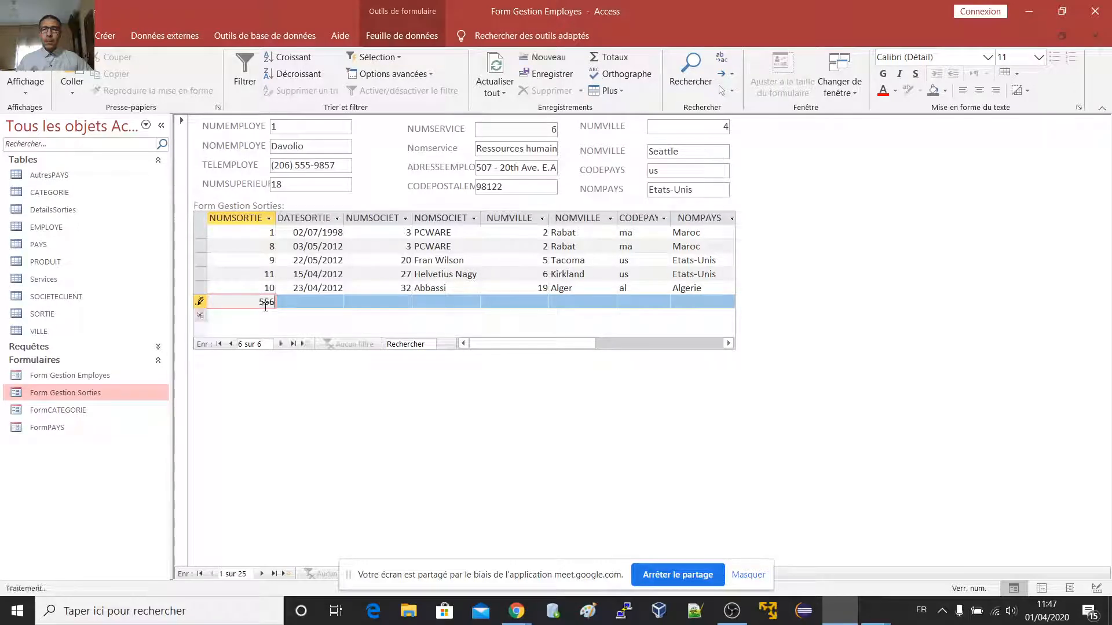
left_click(312, 300)
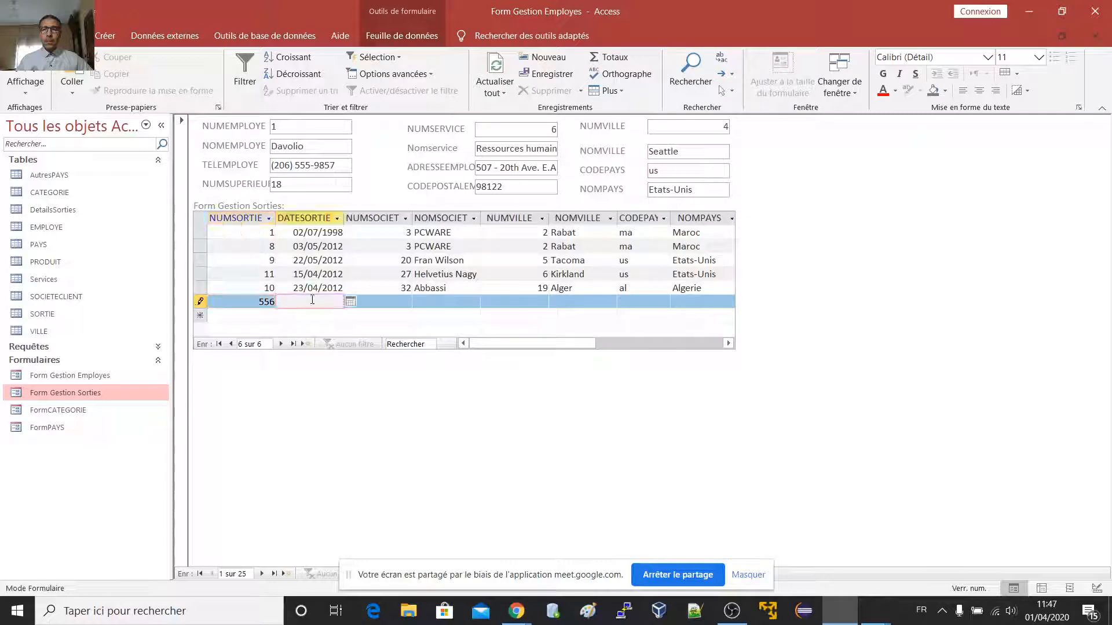
left_click(351, 302)
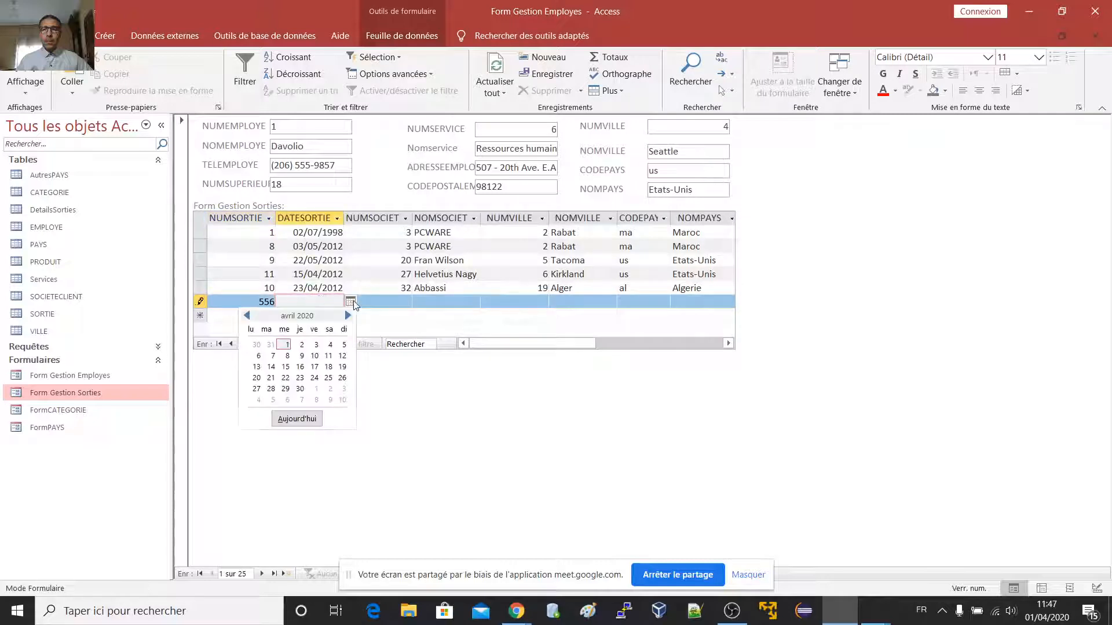
left_click(286, 344)
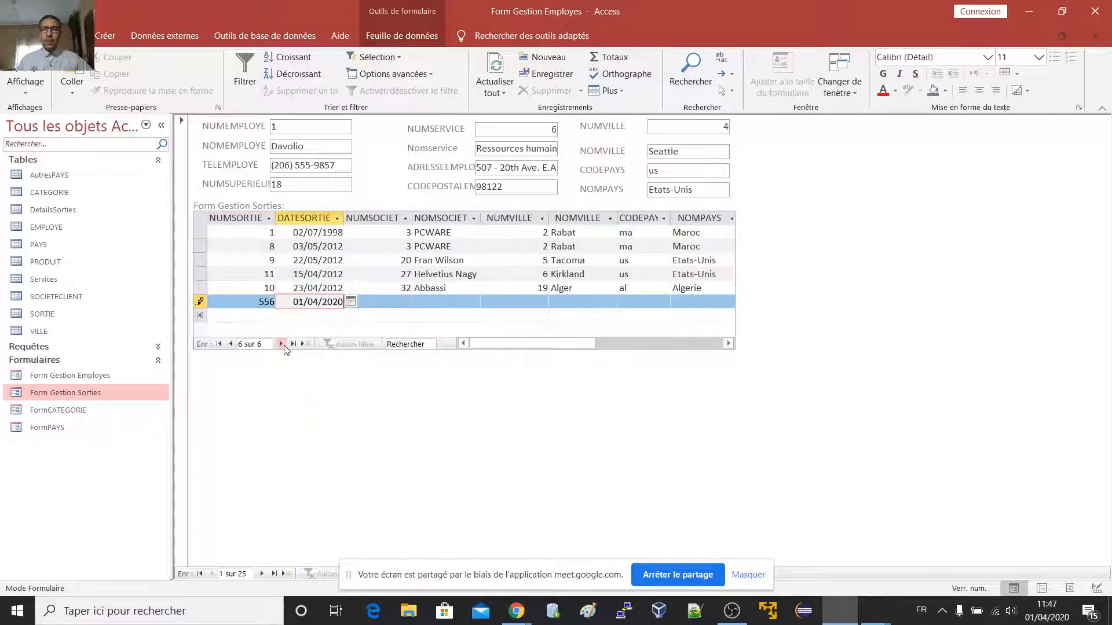
left_click(387, 300)
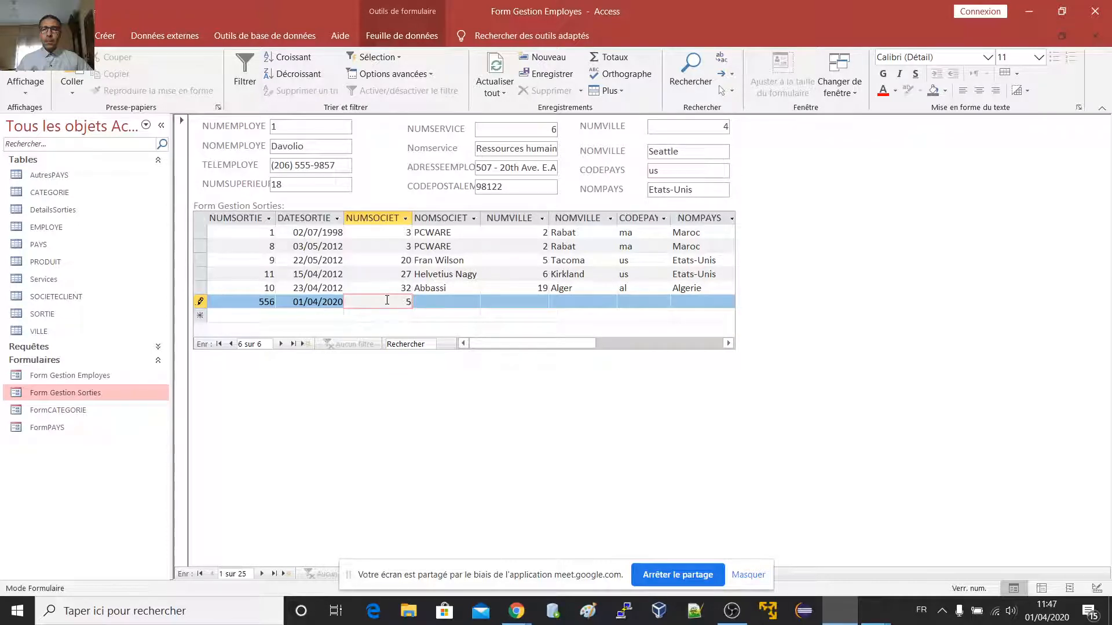
left_click(453, 300)
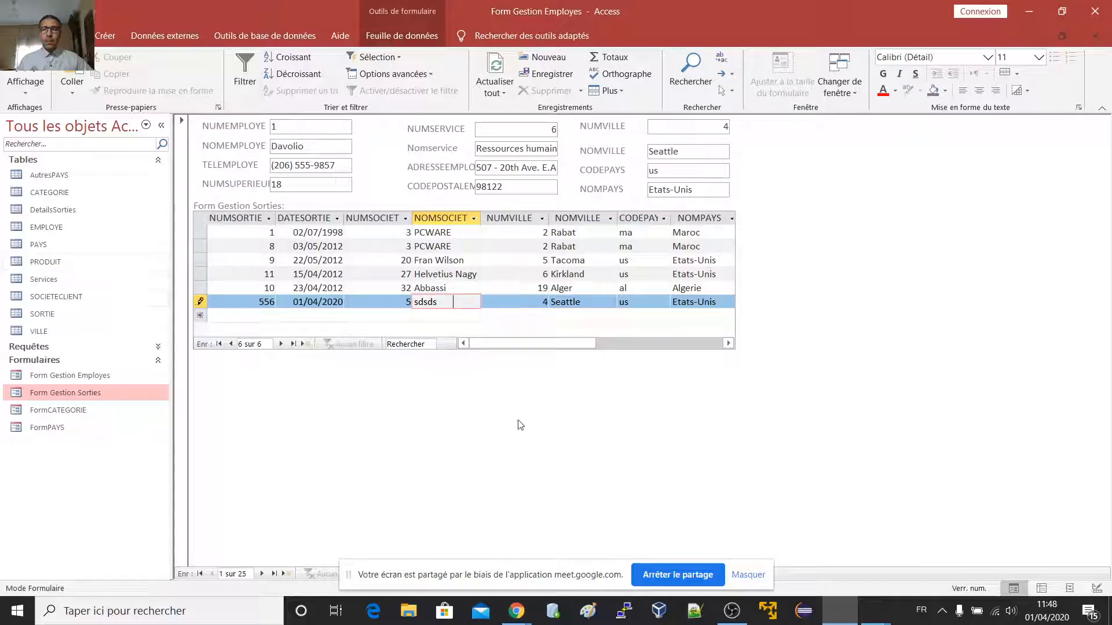
Consult the SORTIE table's links in the Relations window, and save the new sortie 556 record in the employee form's subform.
left_click(1061, 36)
left_click(859, 209)
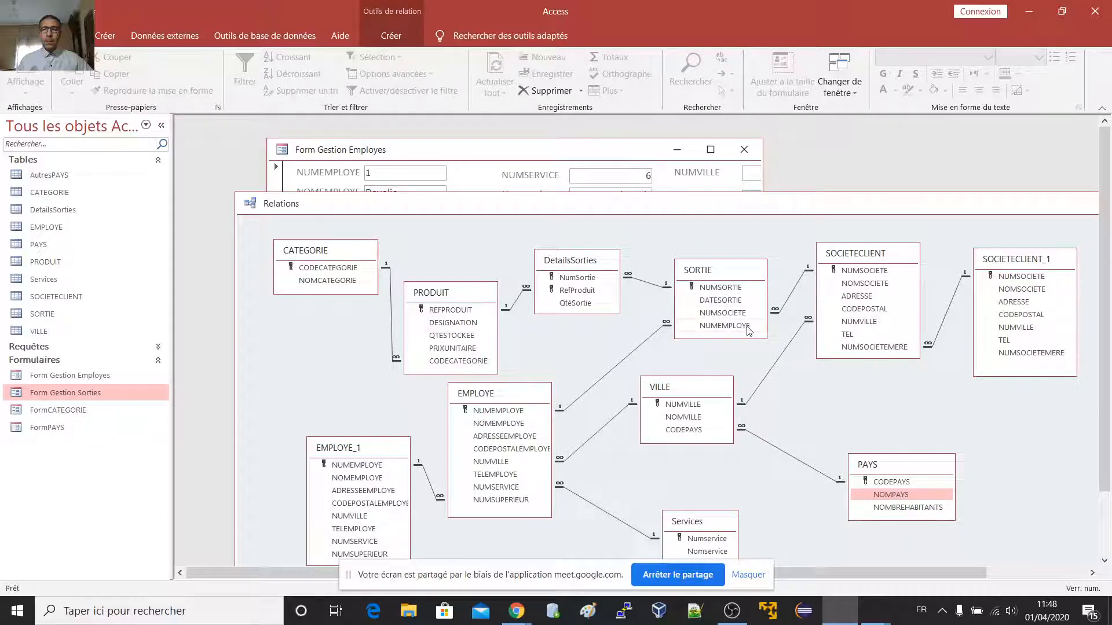
left_click(401, 150)
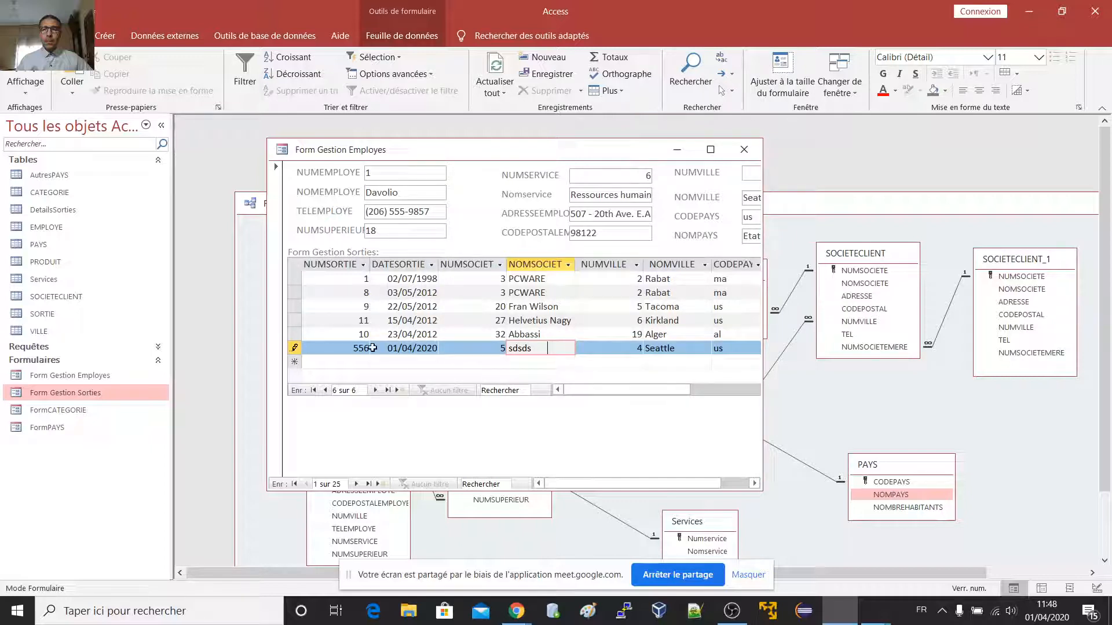
left_click(293, 348)
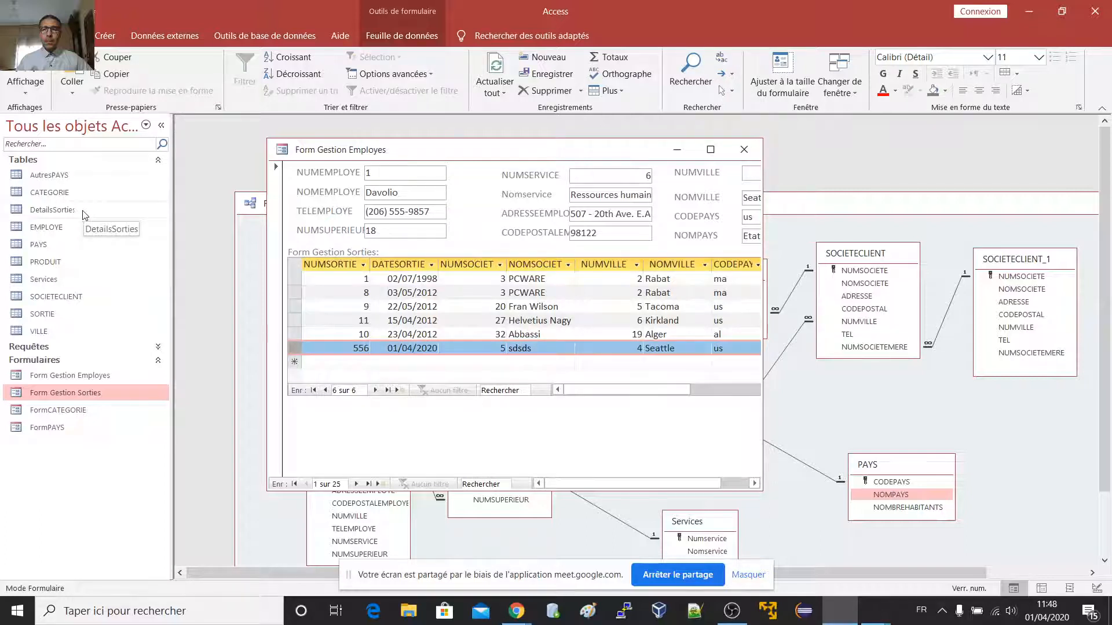
Open the SORTIE table, check the NUMEMPLOYE value stored for sortie 556, and close the table.
left_click(46, 316)
double_click(44, 315)
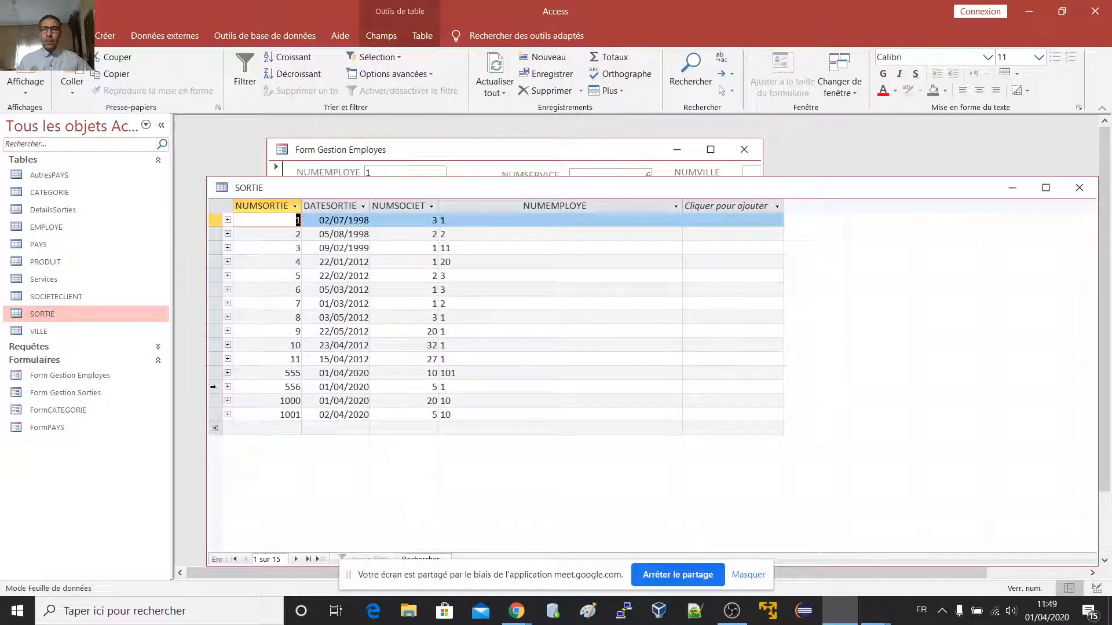
left_click(214, 386)
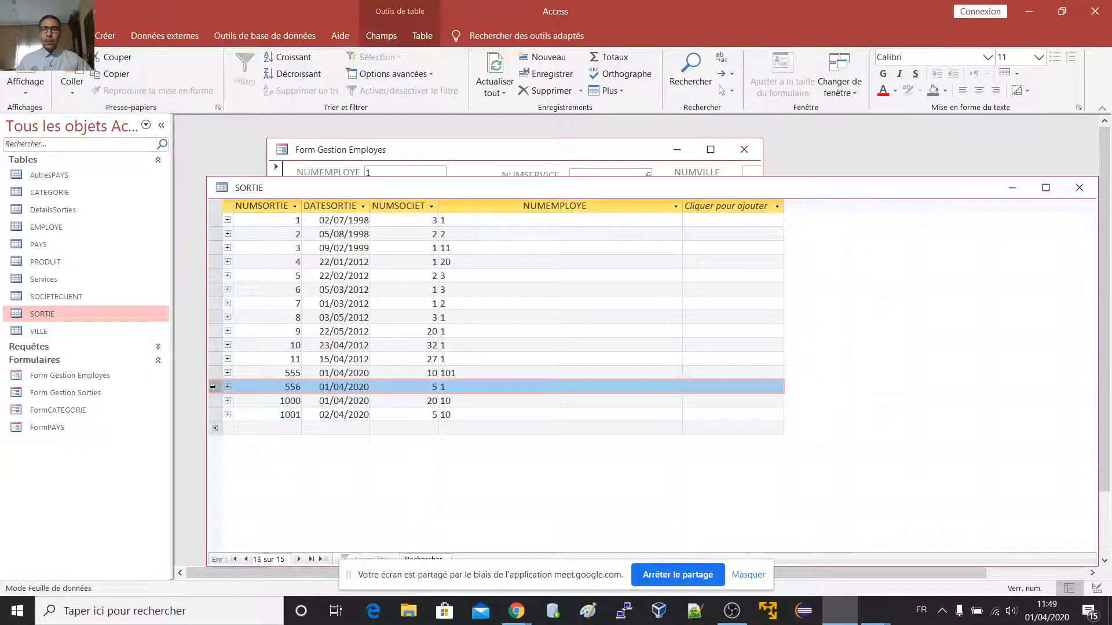
left_click(451, 389)
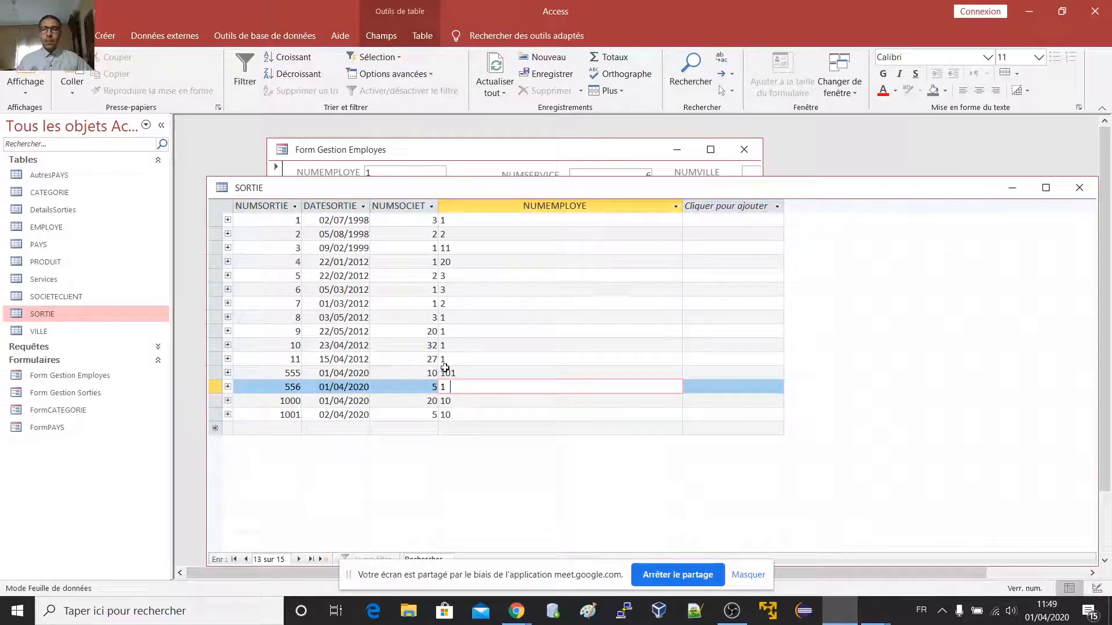
left_click(1079, 187)
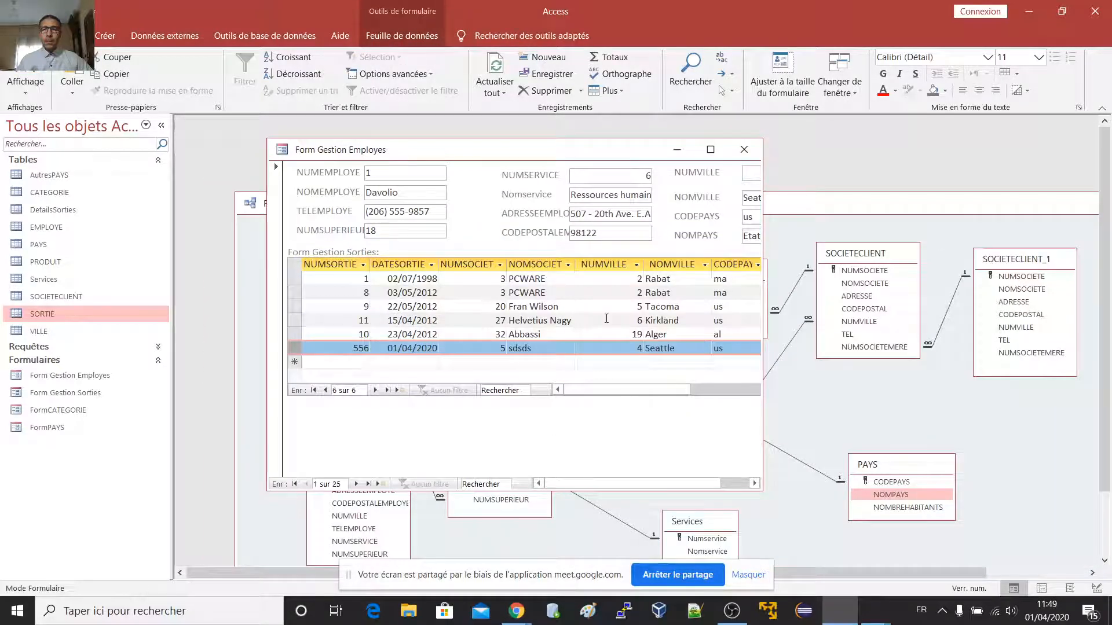
Display the employee form in design view and consult the model form with its NOMBRE DE SORTIES field in ExamBDD1GC4.docx in Word.
left_click(25, 93)
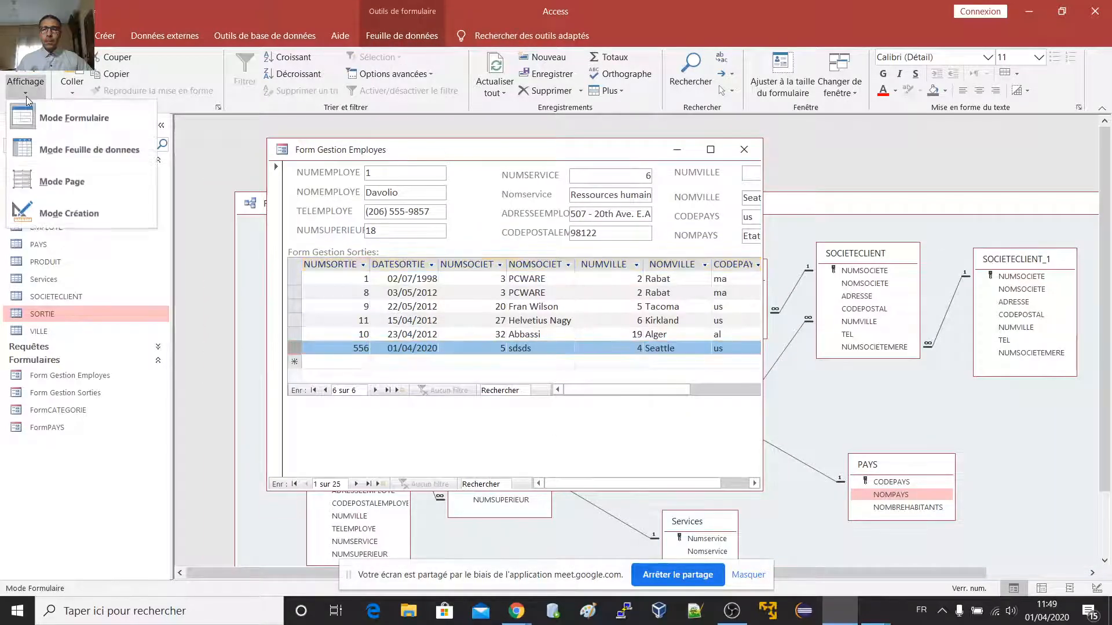
left_click(46, 214)
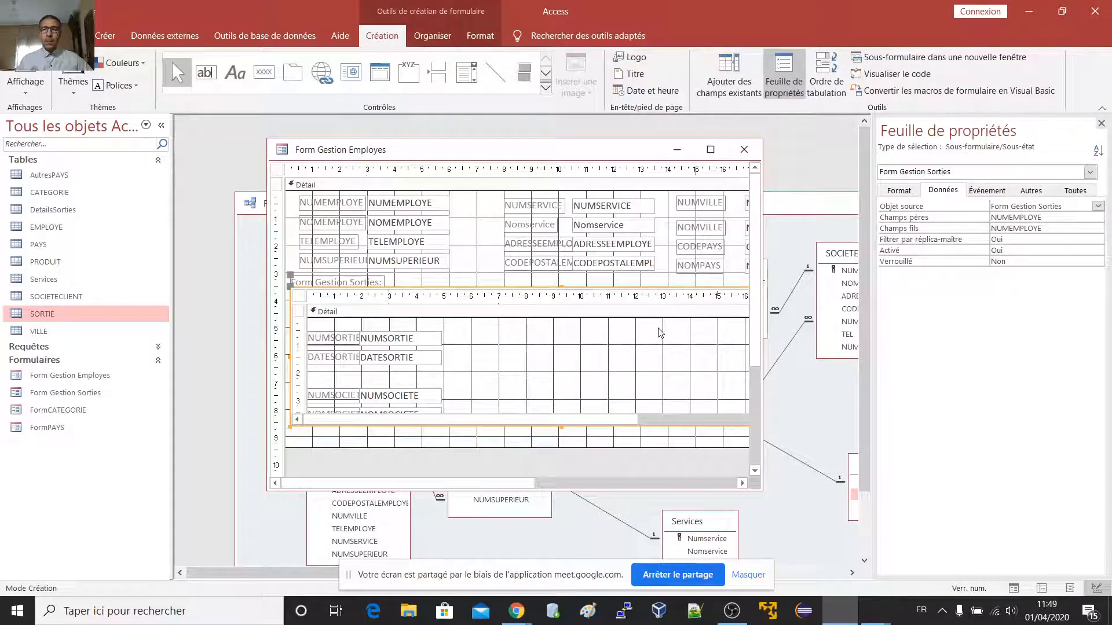
key("alt+Tab")
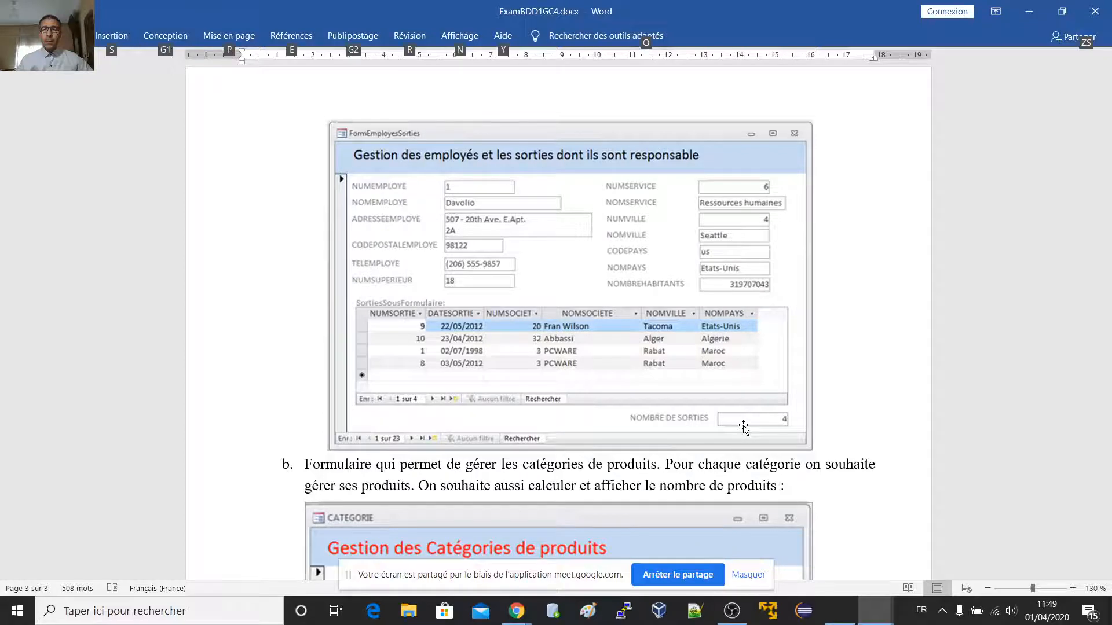
key("alt+Tab")
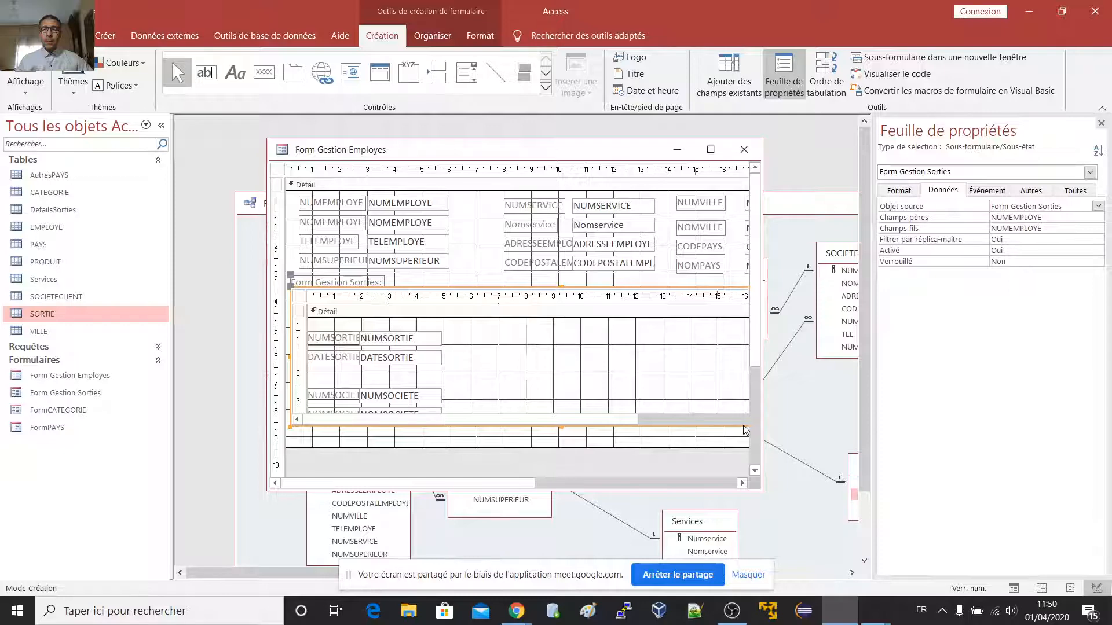
key("alt+Tab")
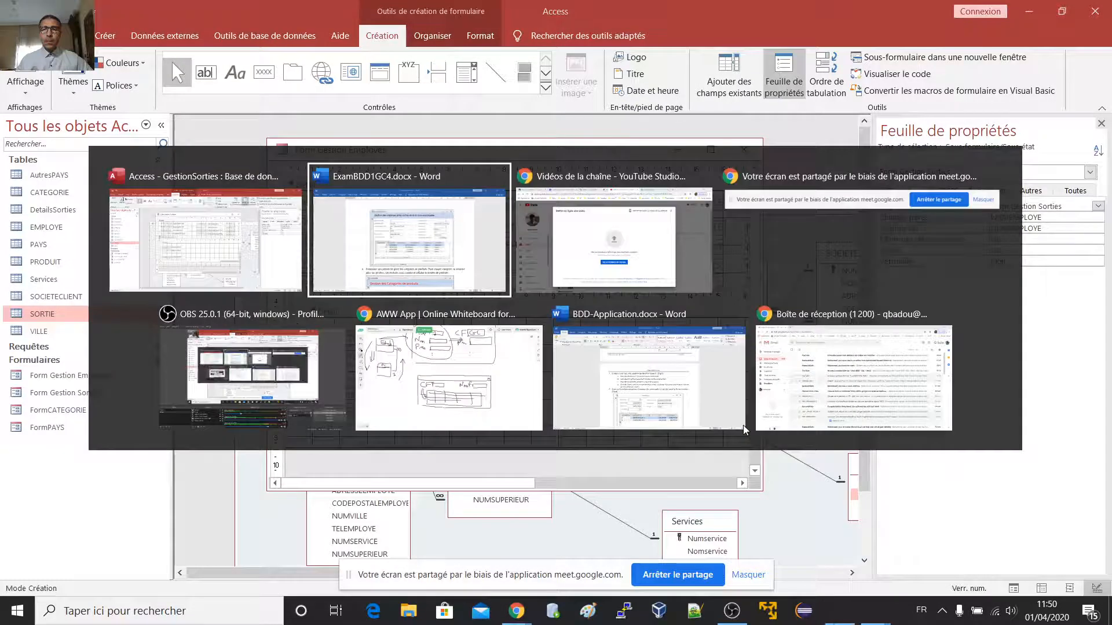
key("alt+Tab")
key("alt+Tab")
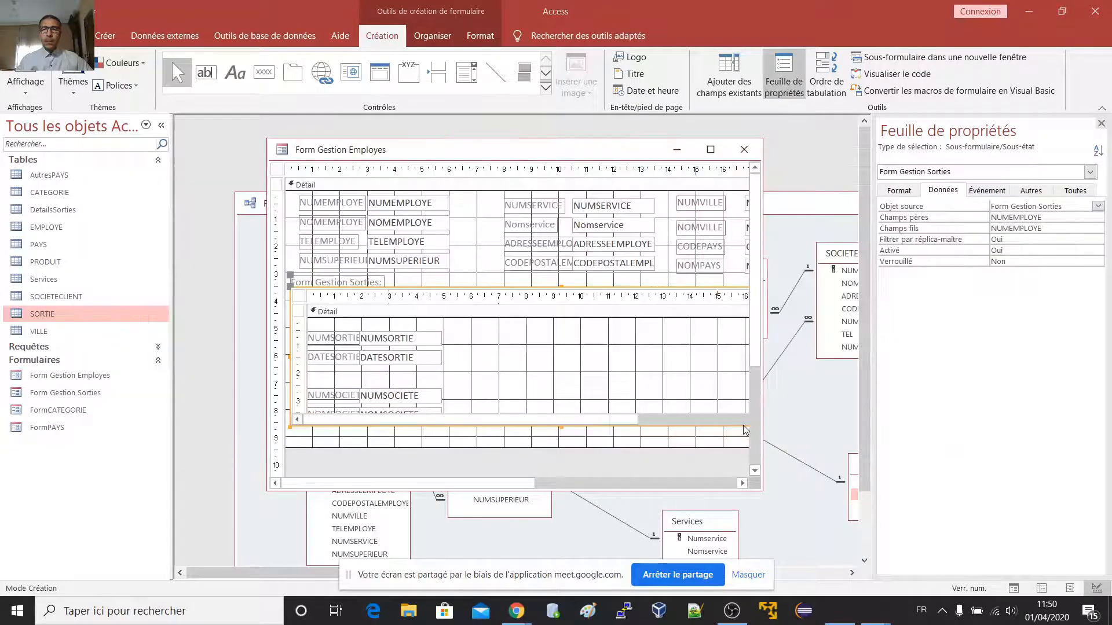
key("alt+Tab")
key("alt+Tab")
key("alt+Tab")
key("alt+Tab")
key("alt+Tab")
key("alt+Tab")
key("alt+Tab")
key("alt+Tab")
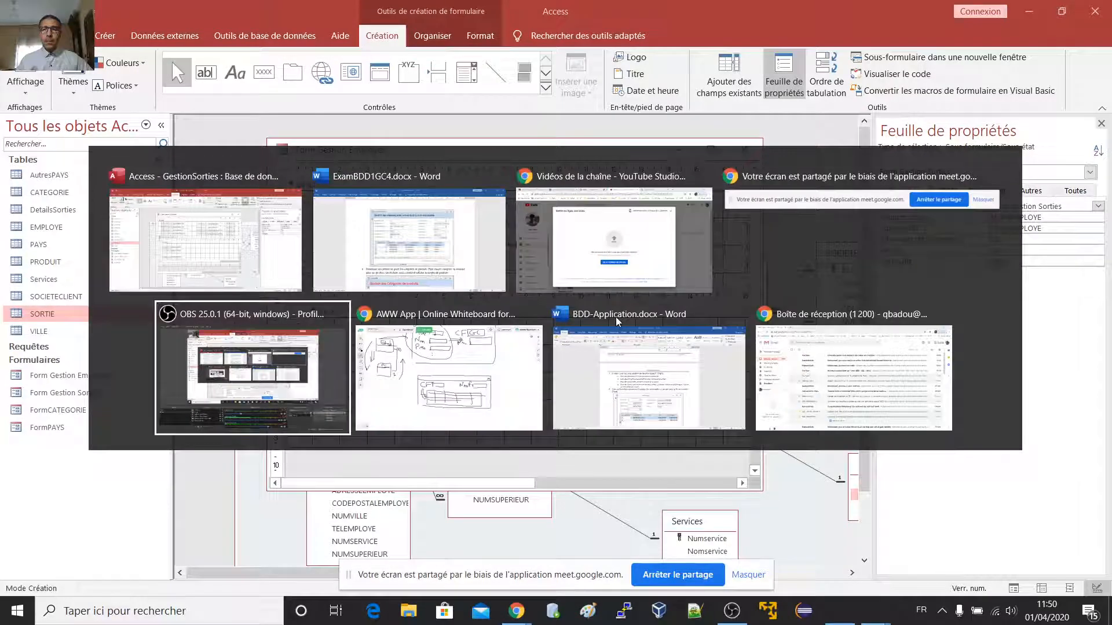
left_click(873, 246)
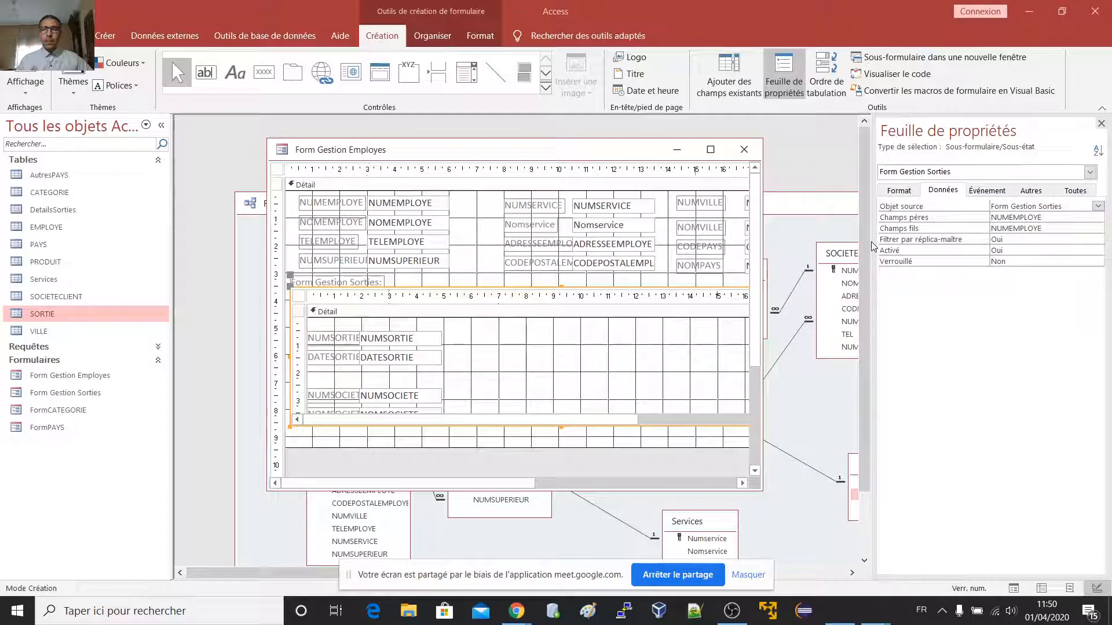
key("alt+Tab")
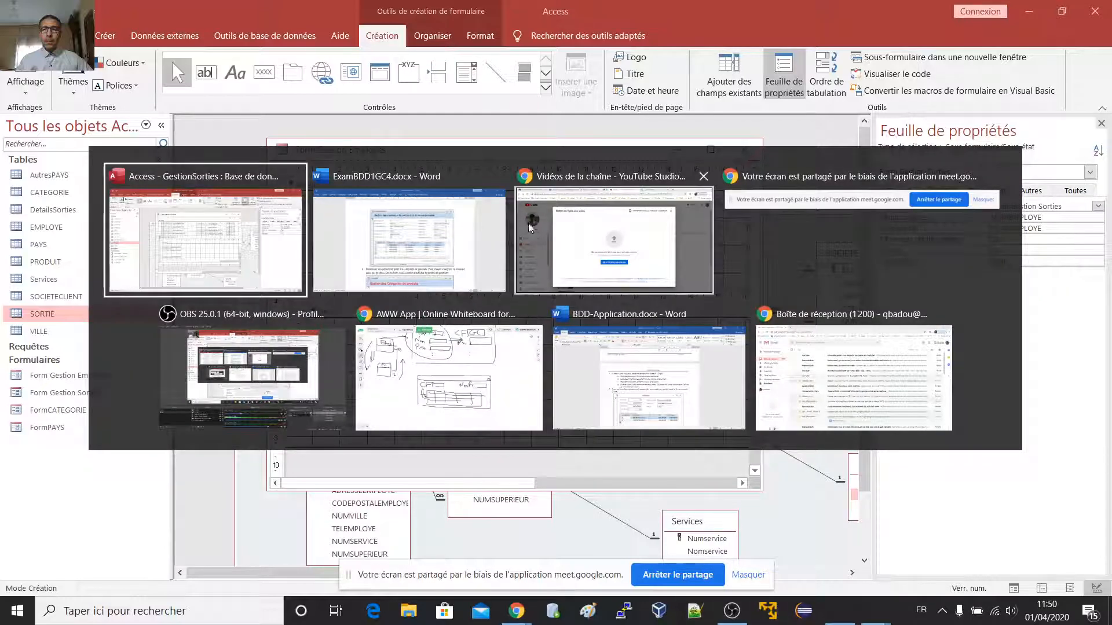
left_click(551, 260)
key("alt+Tab")
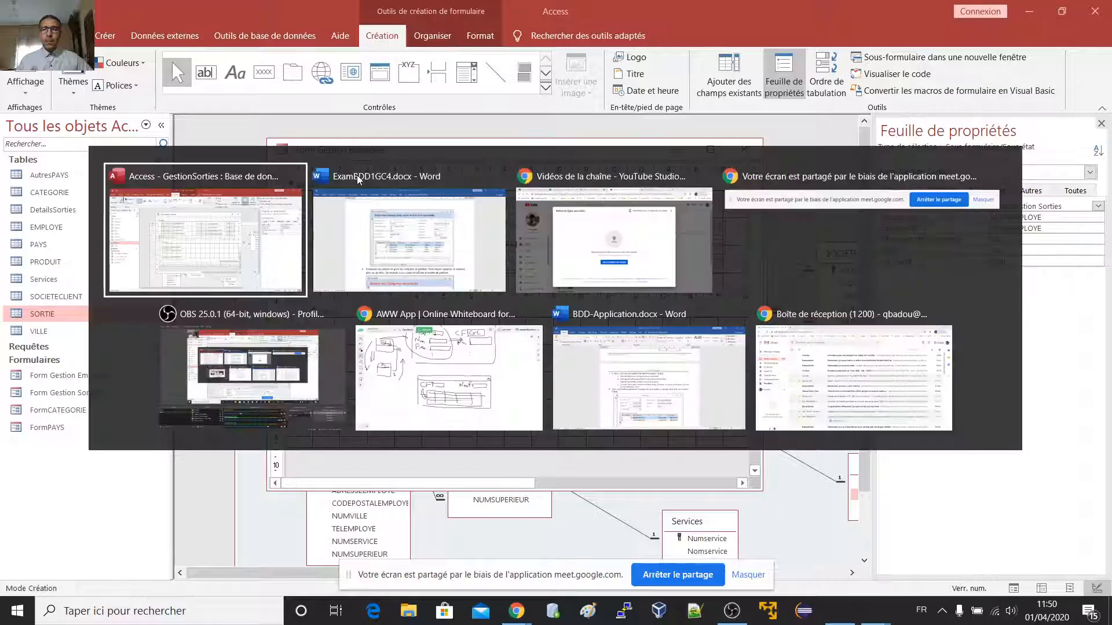
key("Tab")
key("Tab")
key("Escape")
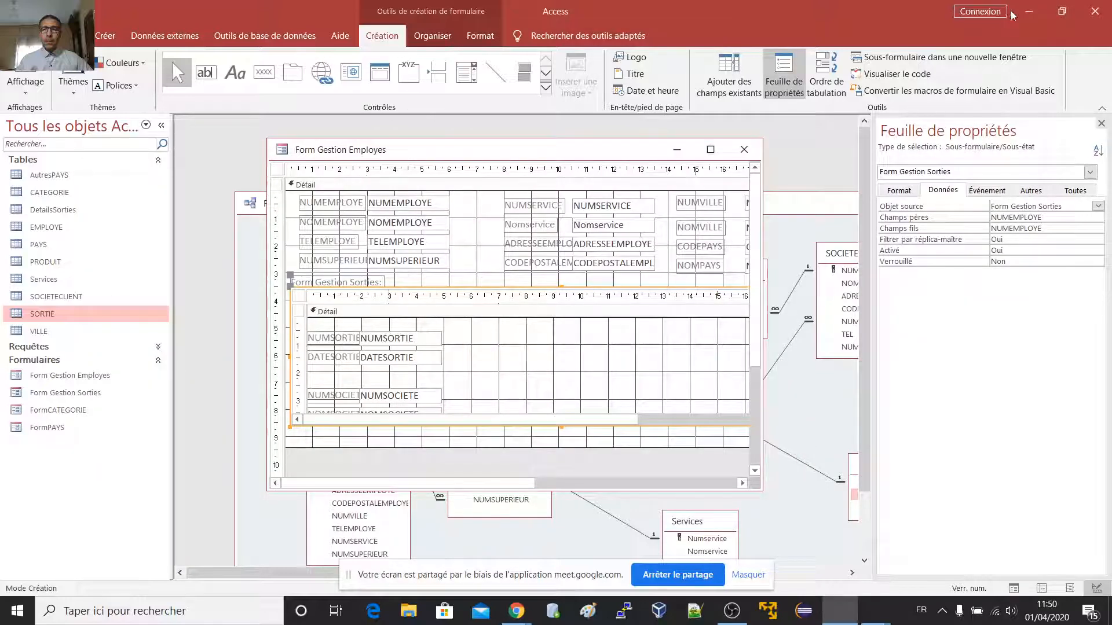
left_click(1029, 14)
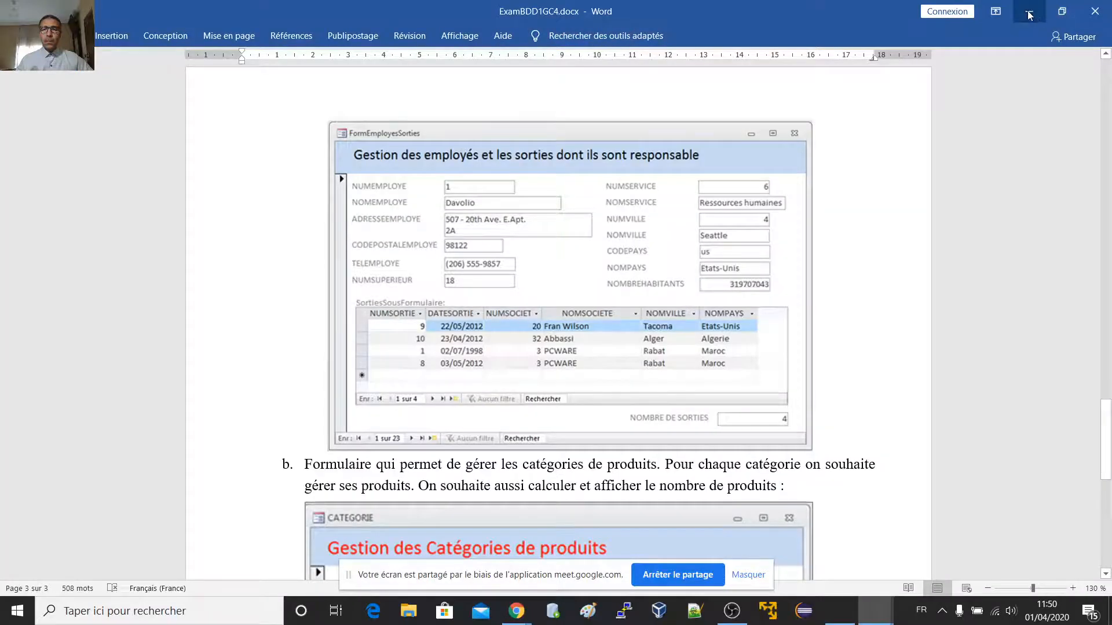
left_click(1029, 14)
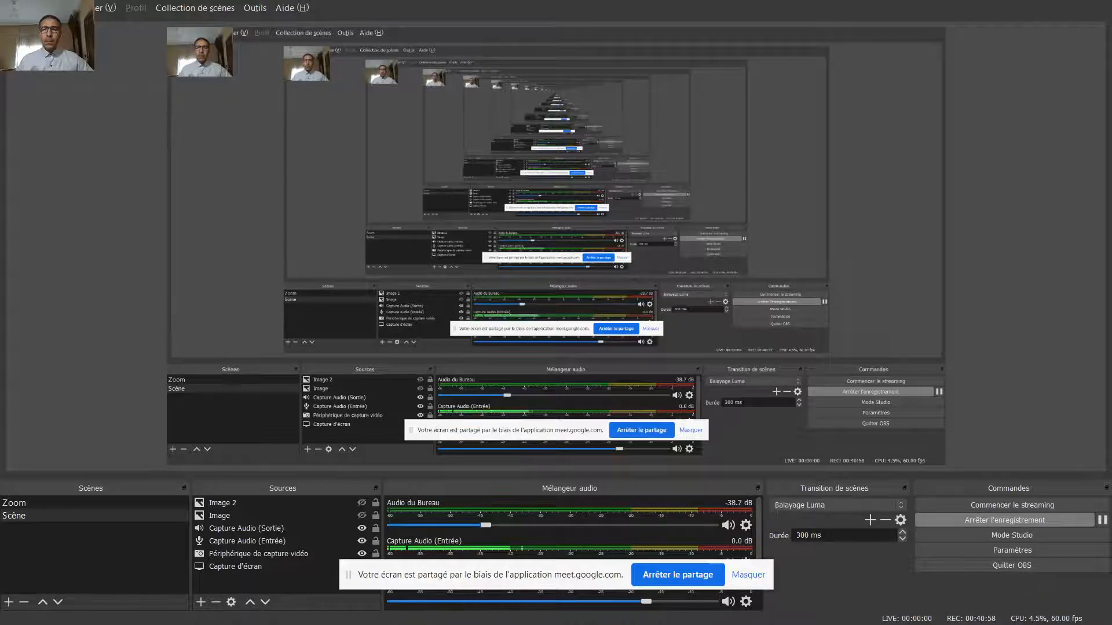
key("alt+Tab")
key("alt+Tab")
key("alt+Tab")
key("alt+Tab")
key("alt+Tab")
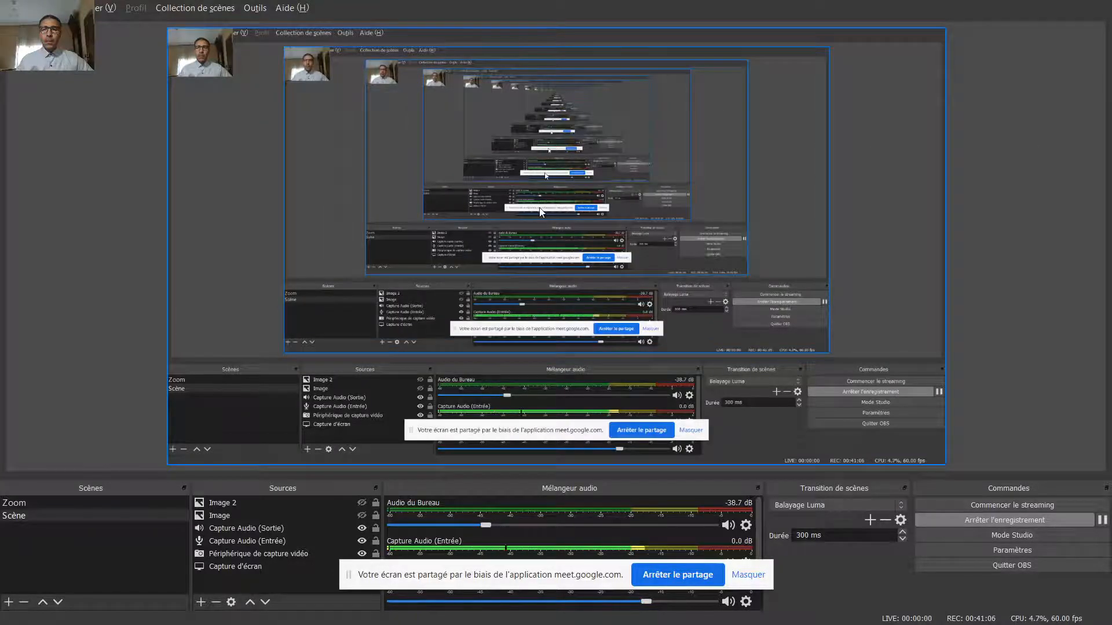
key("alt+Tab")
key("Tab")
key("Tab")
key("Tab")
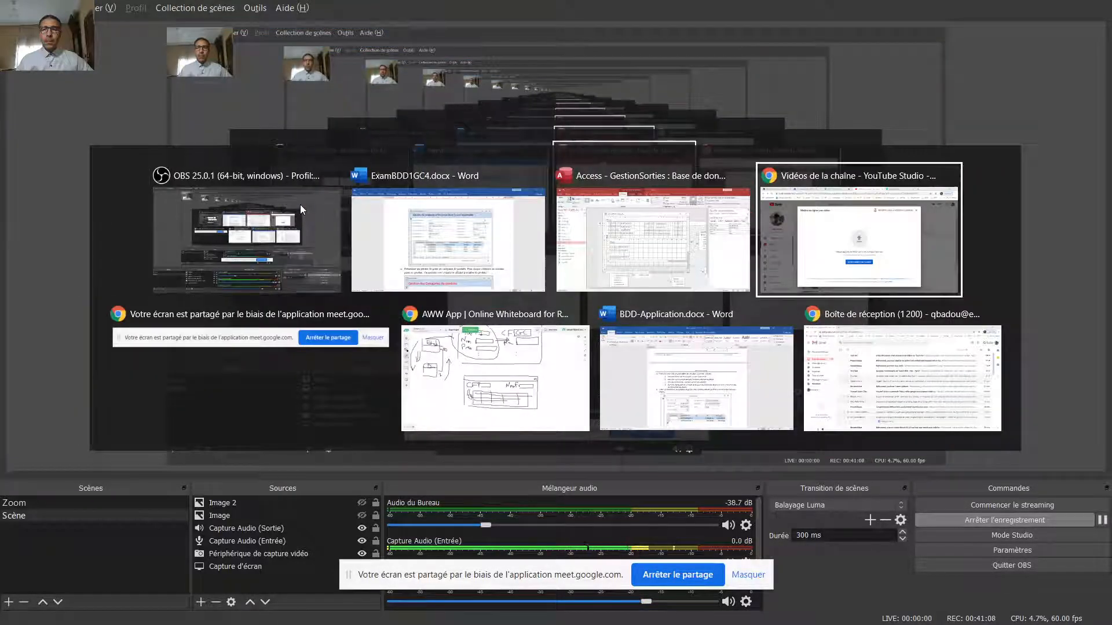
key("Tab")
key("Tab")
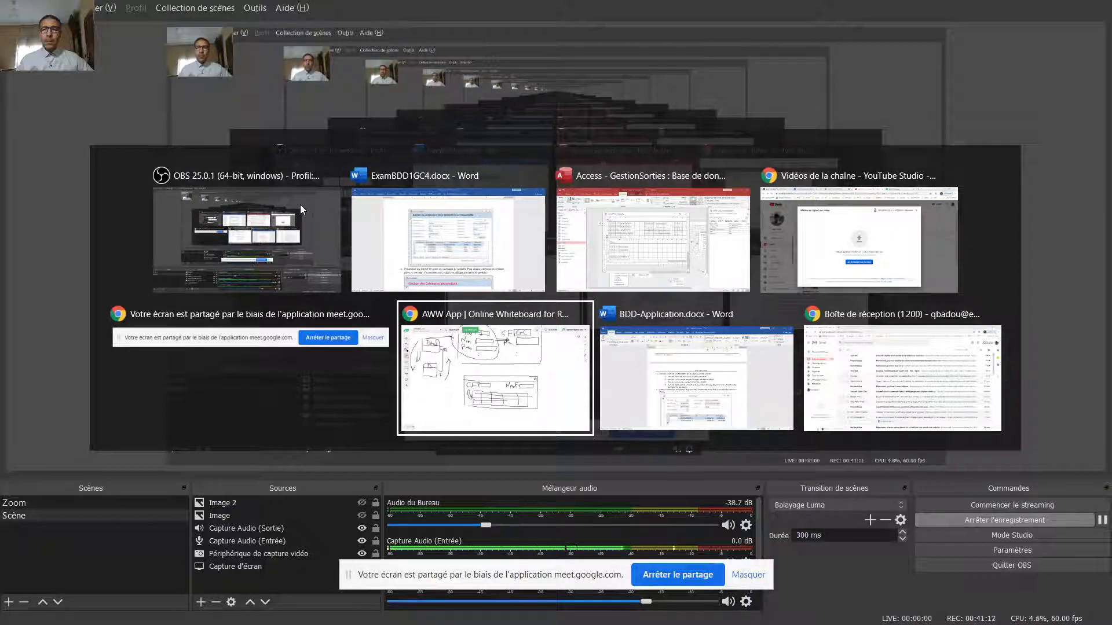
left_click(300, 204)
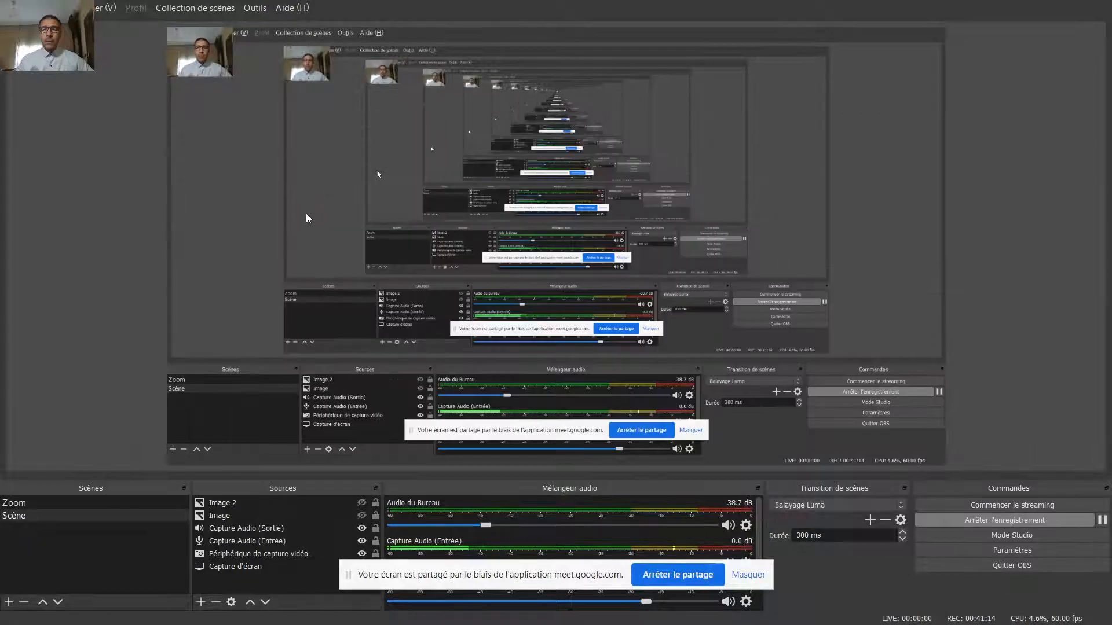
key("alt+Tab")
key("alt+Tab")
key("alt+Tab")
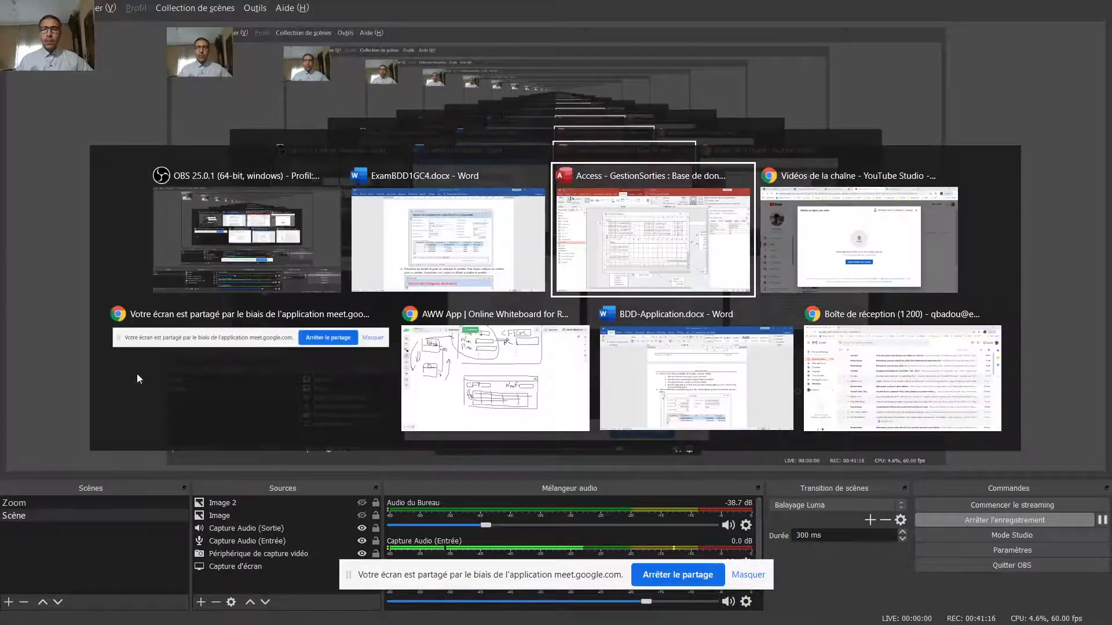
key("Escape")
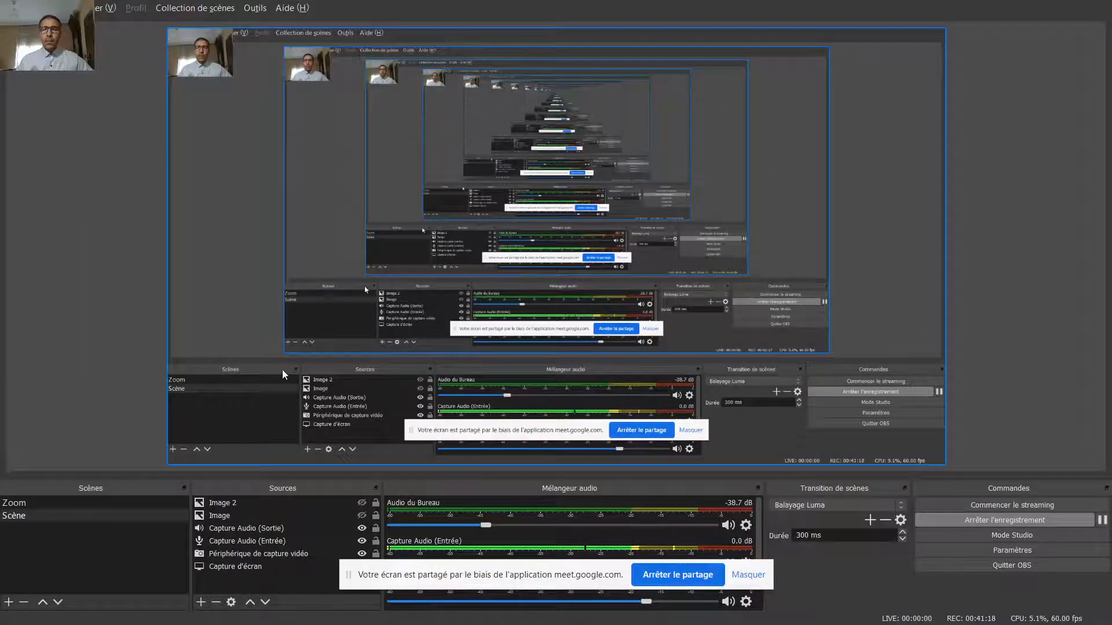
key("alt+Tab")
key("alt+Tab")
key("alt+Tab")
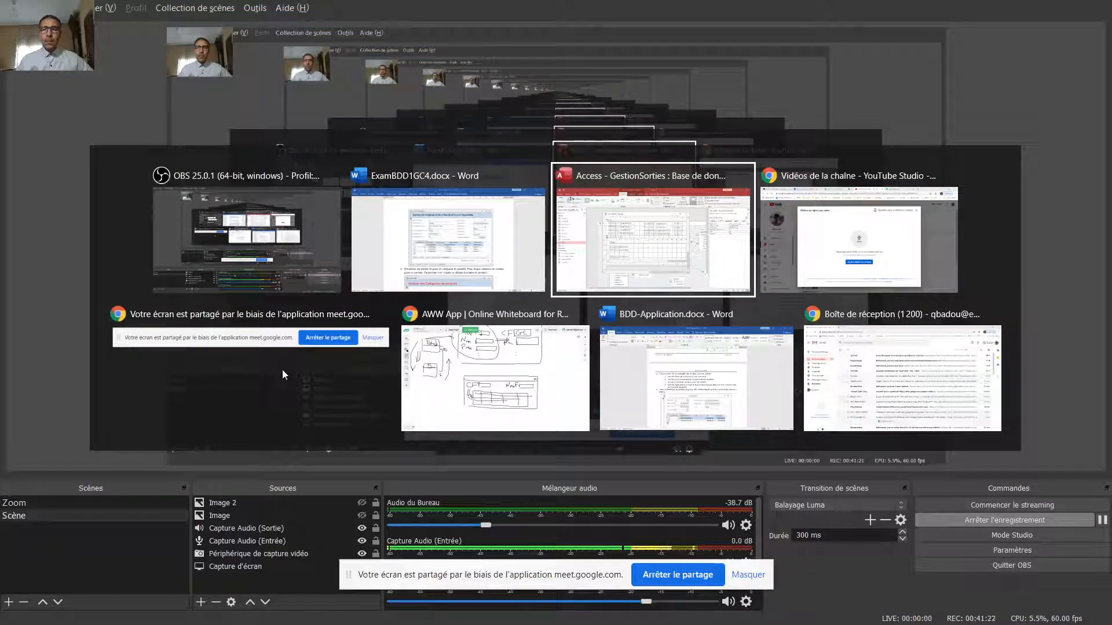
key("alt+Tab")
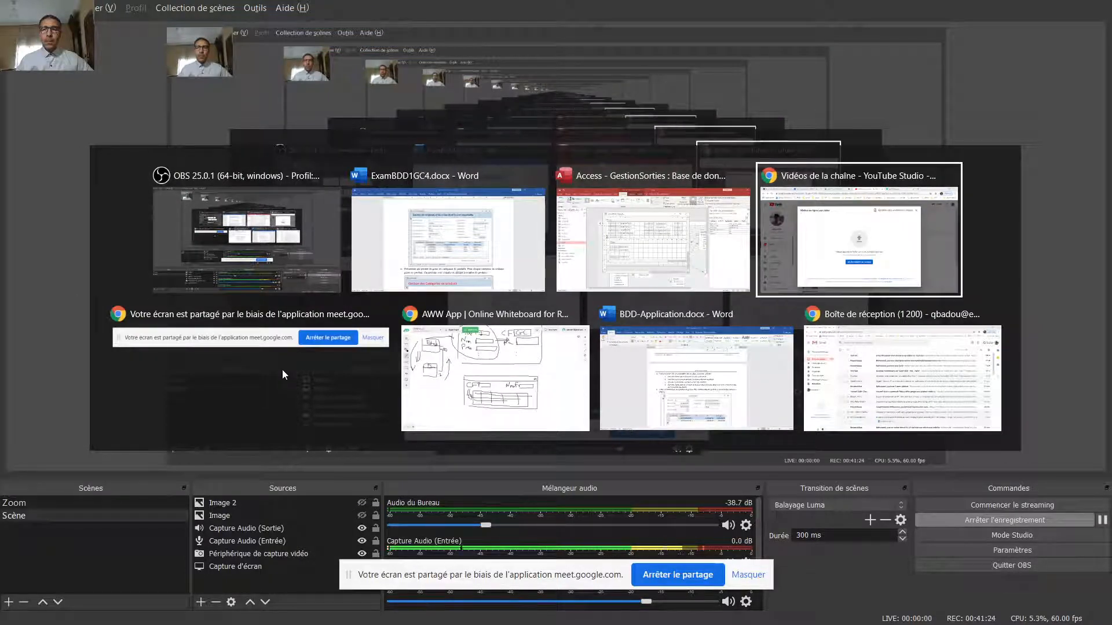
key("Escape")
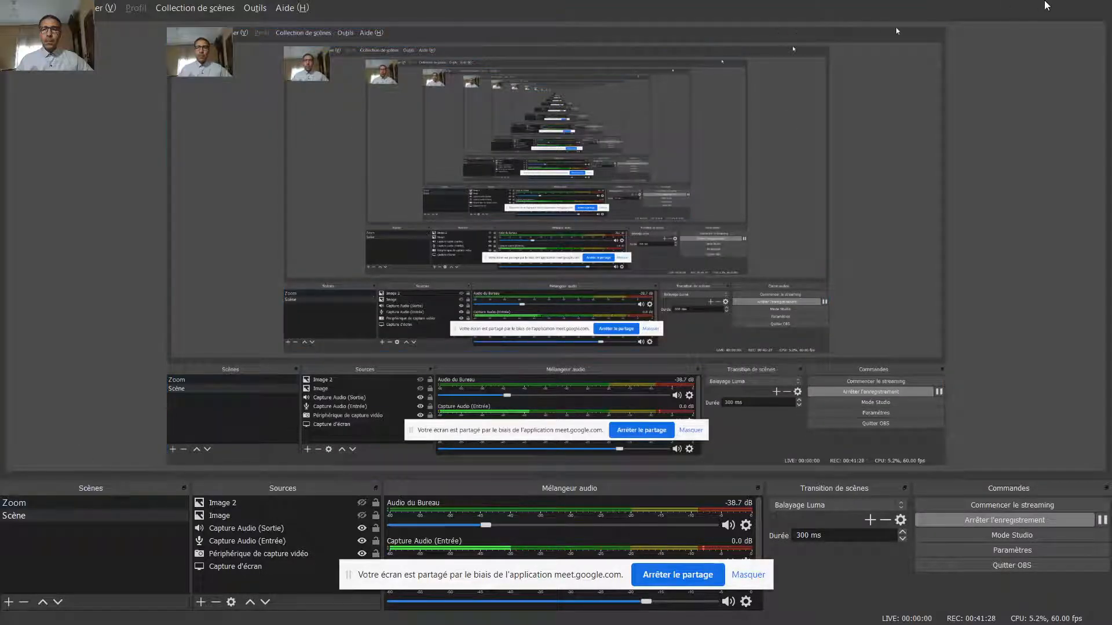
Switch to ExamBDD1GC4.docx in Word, examine the model employee form with its sorties subform and sorties count, and close the document.
key("alt+Tab")
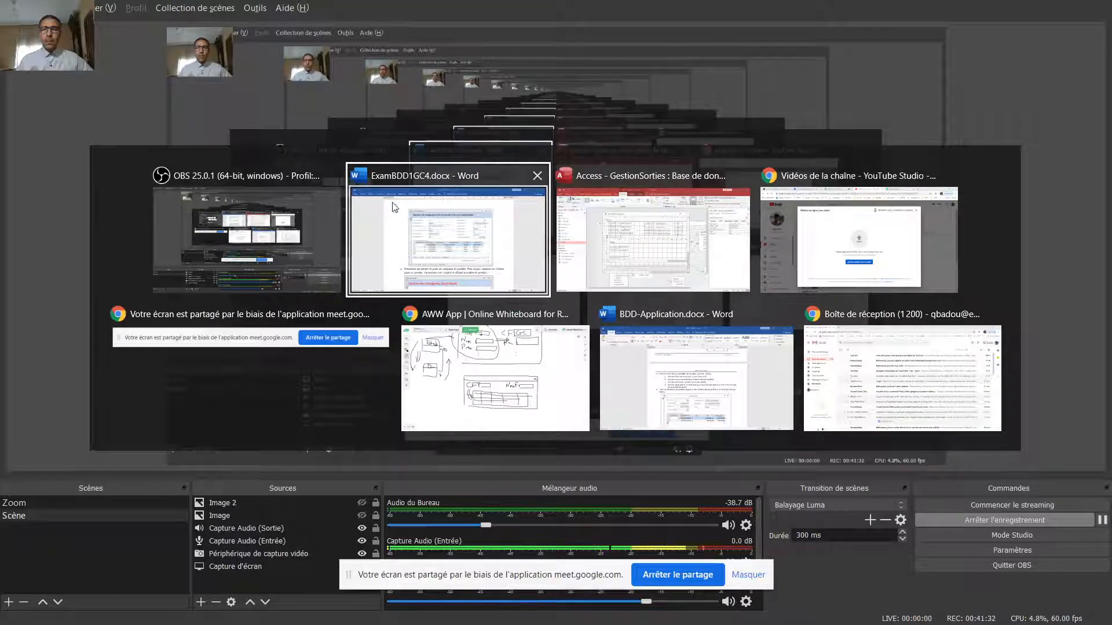
left_click(425, 253)
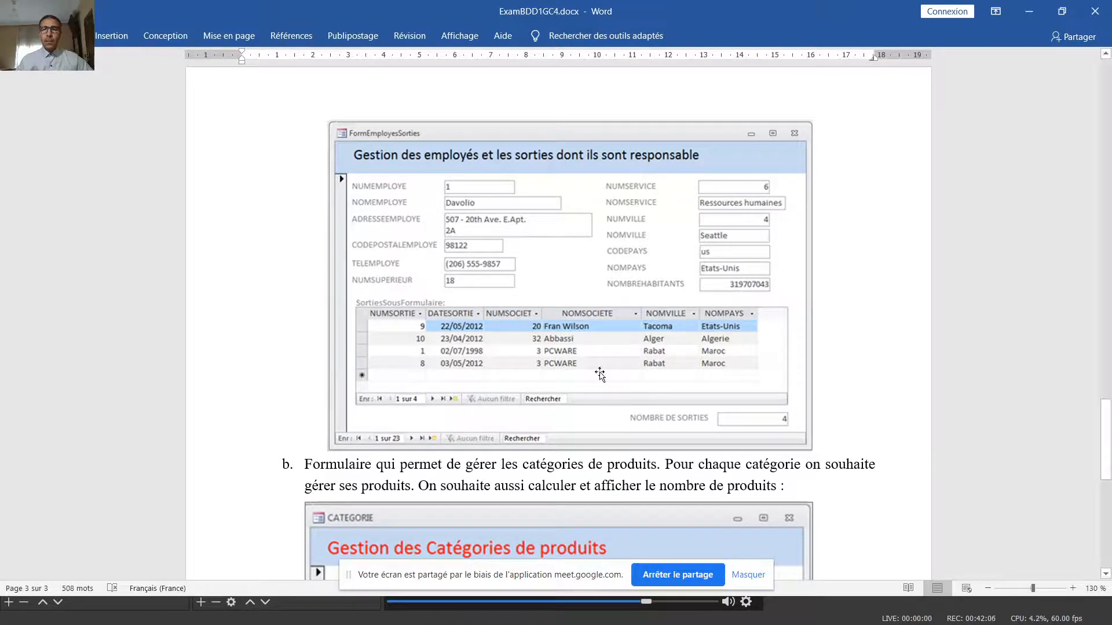
left_click(1094, 8)
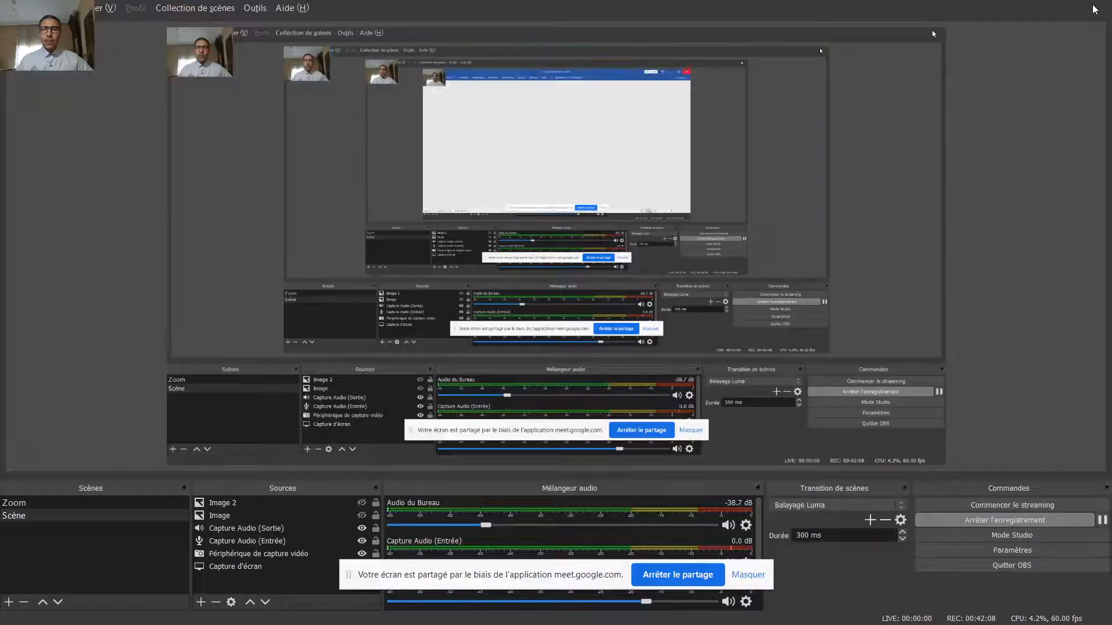